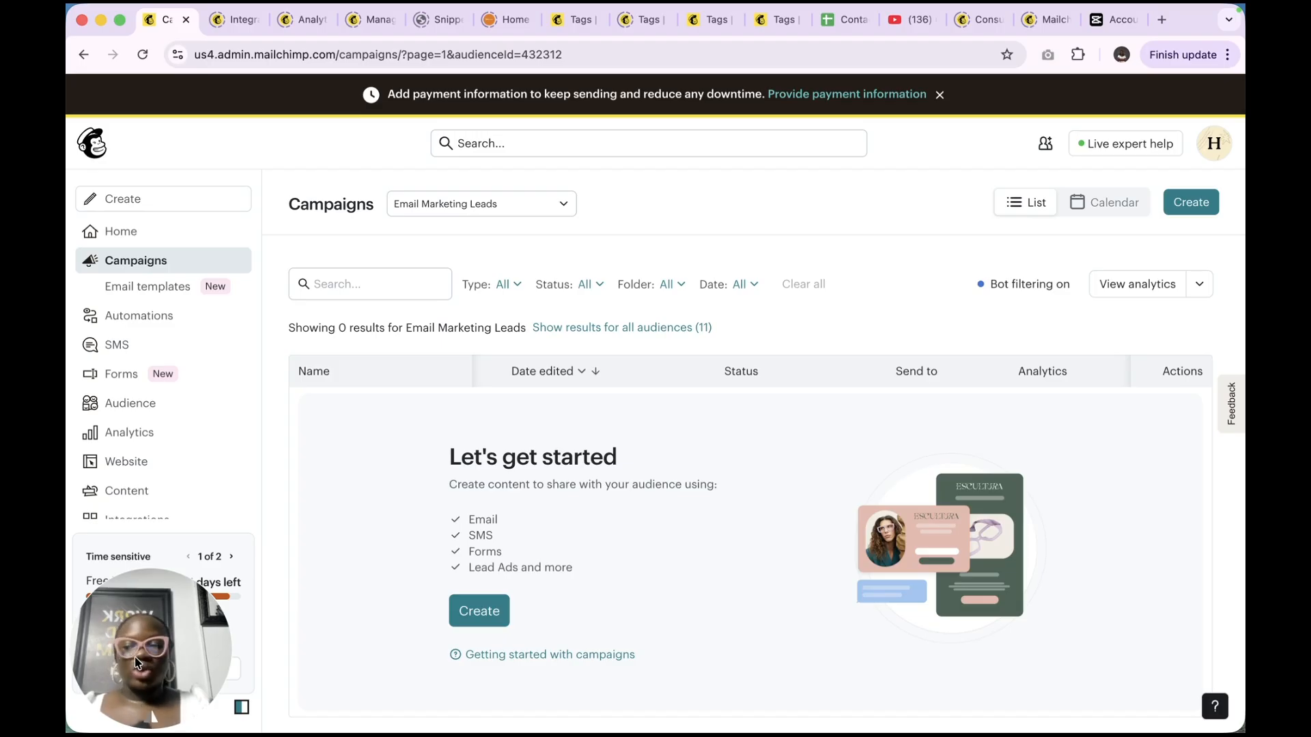
Open the Automations overview for the Email Marketing Leads audience
{"action": "left_click_drag", "start_coordinate": [137, 662], "coordinate": [1180, 280]}
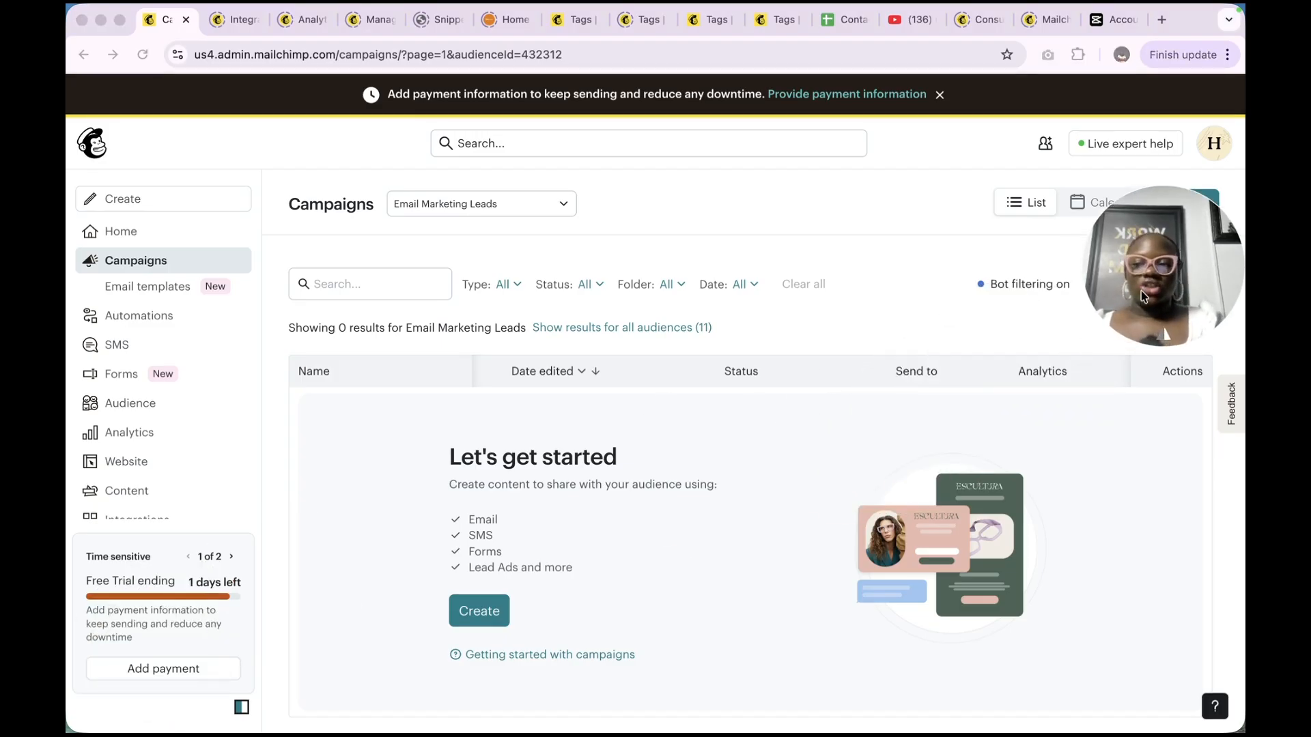
{"action": "scroll", "coordinate": [149, 490], "scroll_direction": "down", "scroll_amount": 1}
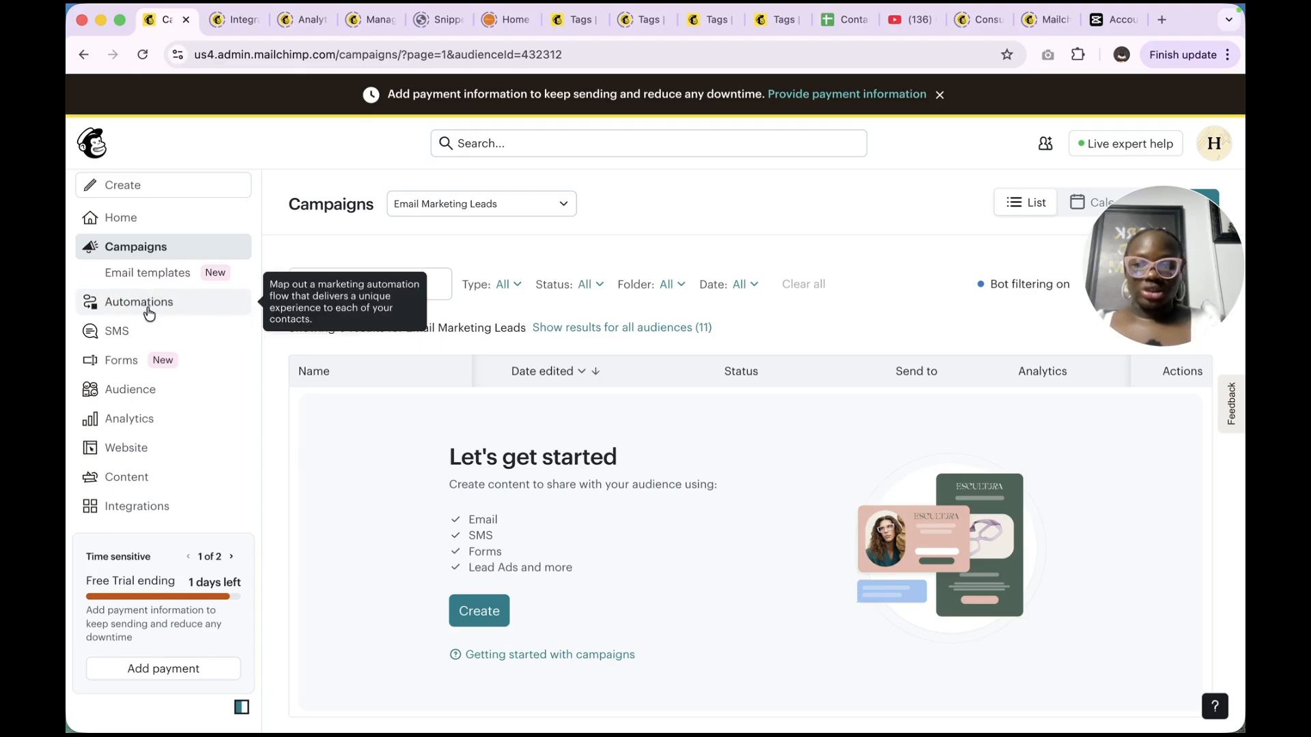
{"action": "left_click", "coordinate": [119, 306]}
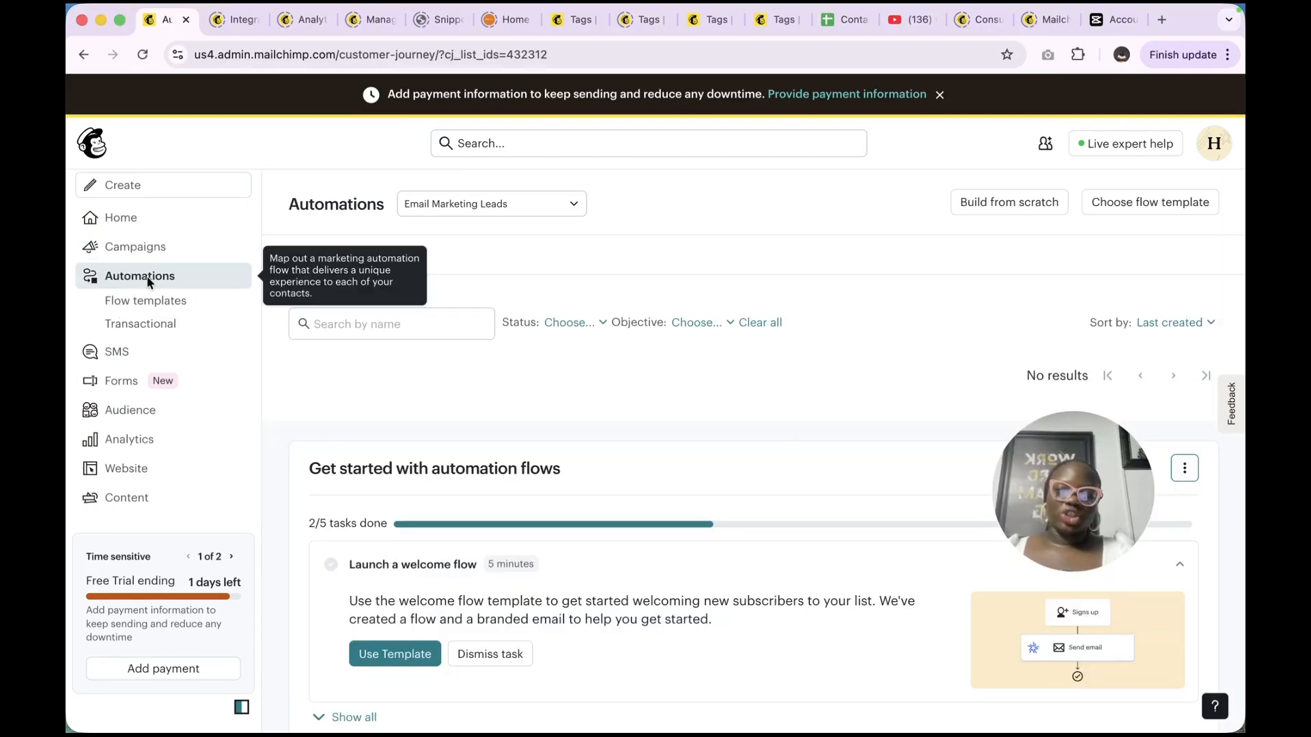
Examine the automation flow getting-started tasks and the recommended flow templates on the Automations overview
{"action": "left_click_drag", "start_coordinate": [1099, 475], "coordinate": [1179, 635]}
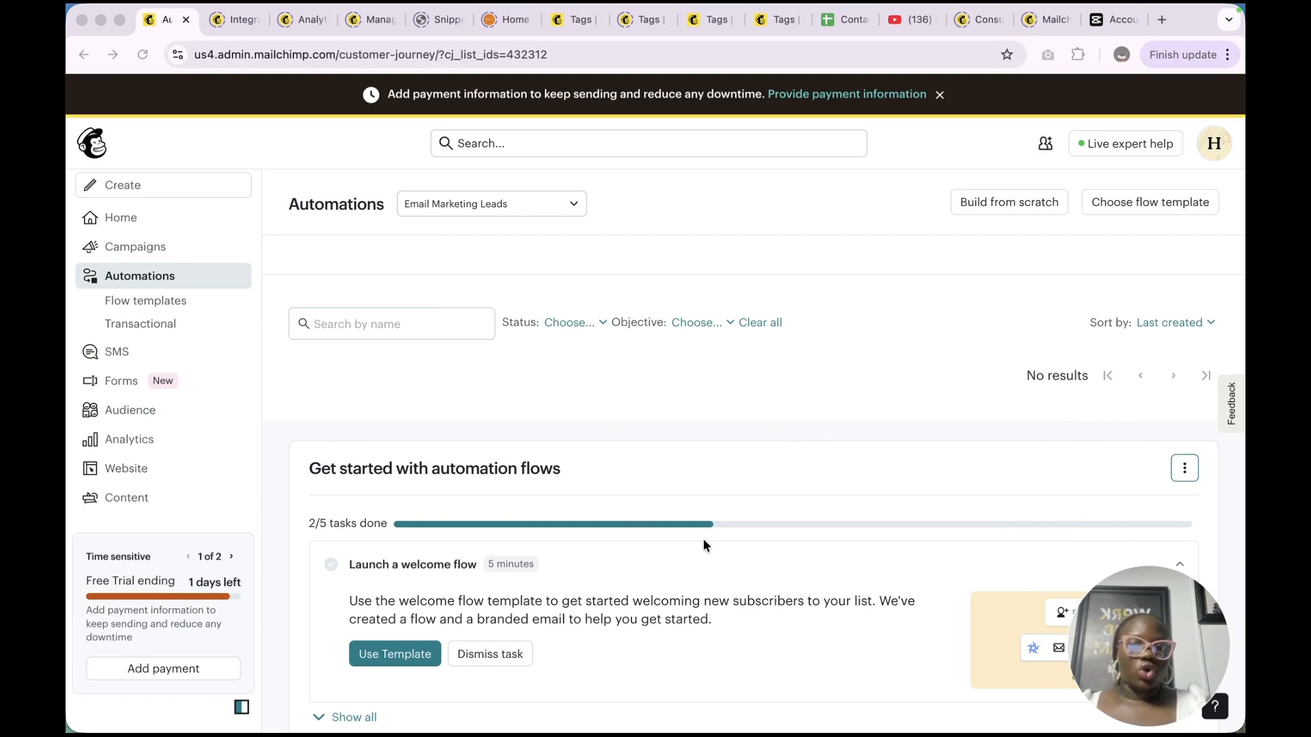
{"action": "scroll", "coordinate": [703, 540], "scroll_direction": "down", "scroll_amount": 2}
{"action": "scroll", "coordinate": [706, 545], "scroll_direction": "up", "scroll_amount": 2}
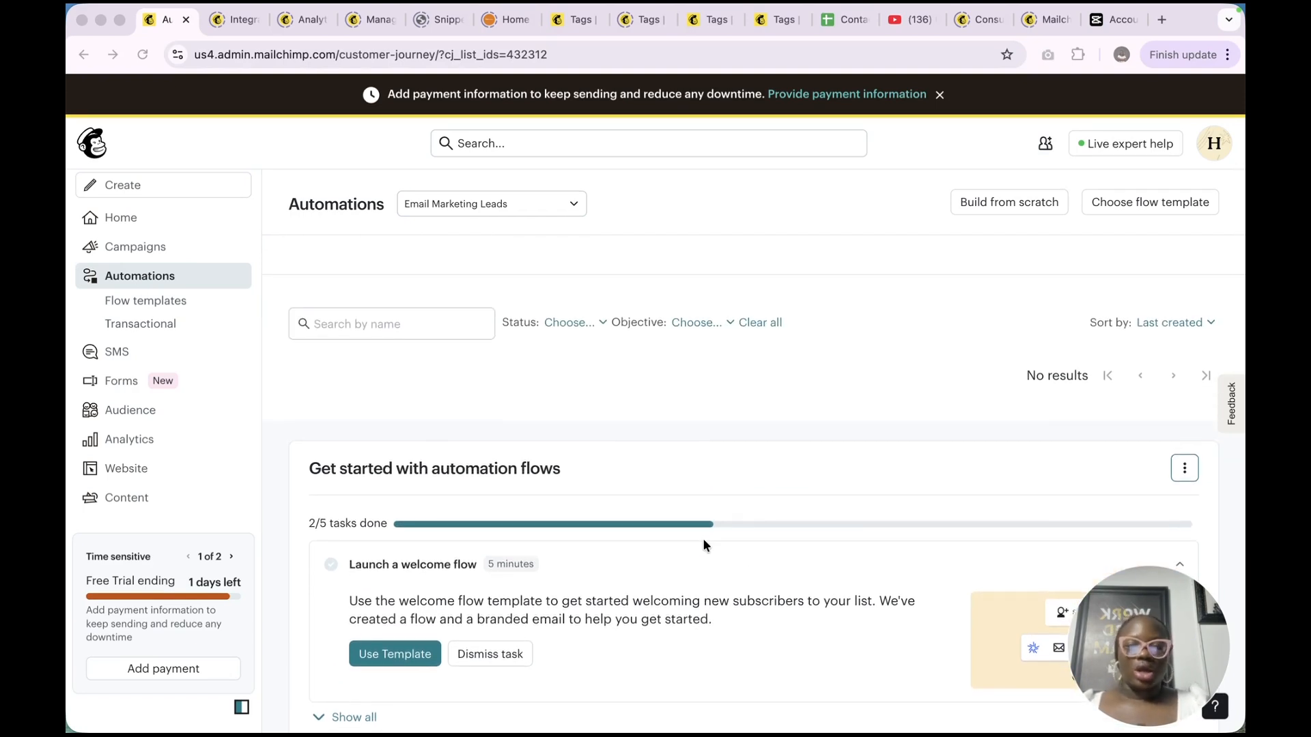
{"action": "scroll", "coordinate": [705, 546], "scroll_direction": "down", "scroll_amount": 2}
{"action": "scroll", "coordinate": [704, 541], "scroll_direction": "down", "scroll_amount": 4}
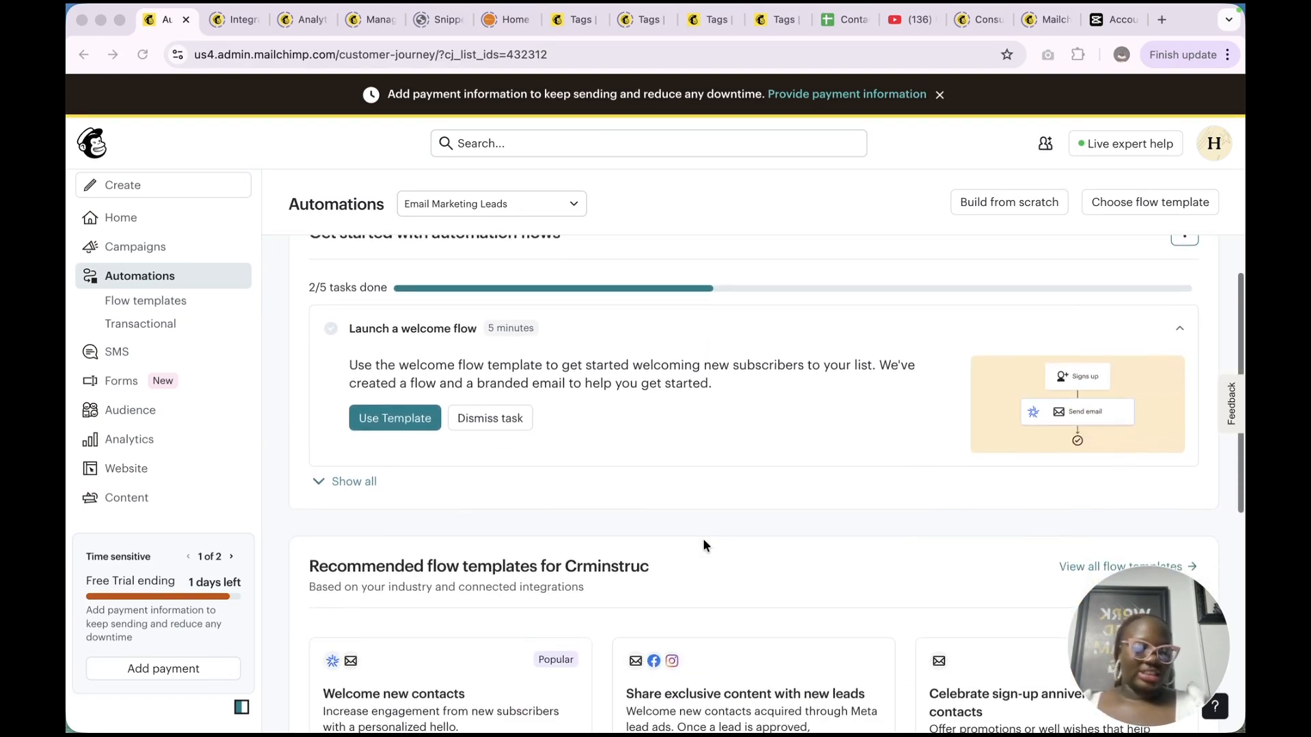
{"action": "scroll", "coordinate": [705, 544], "scroll_direction": "up", "scroll_amount": 6}
{"action": "scroll", "coordinate": [705, 544], "scroll_direction": "down", "scroll_amount": 5}
{"action": "scroll", "coordinate": [703, 543], "scroll_direction": "down", "scroll_amount": 8}
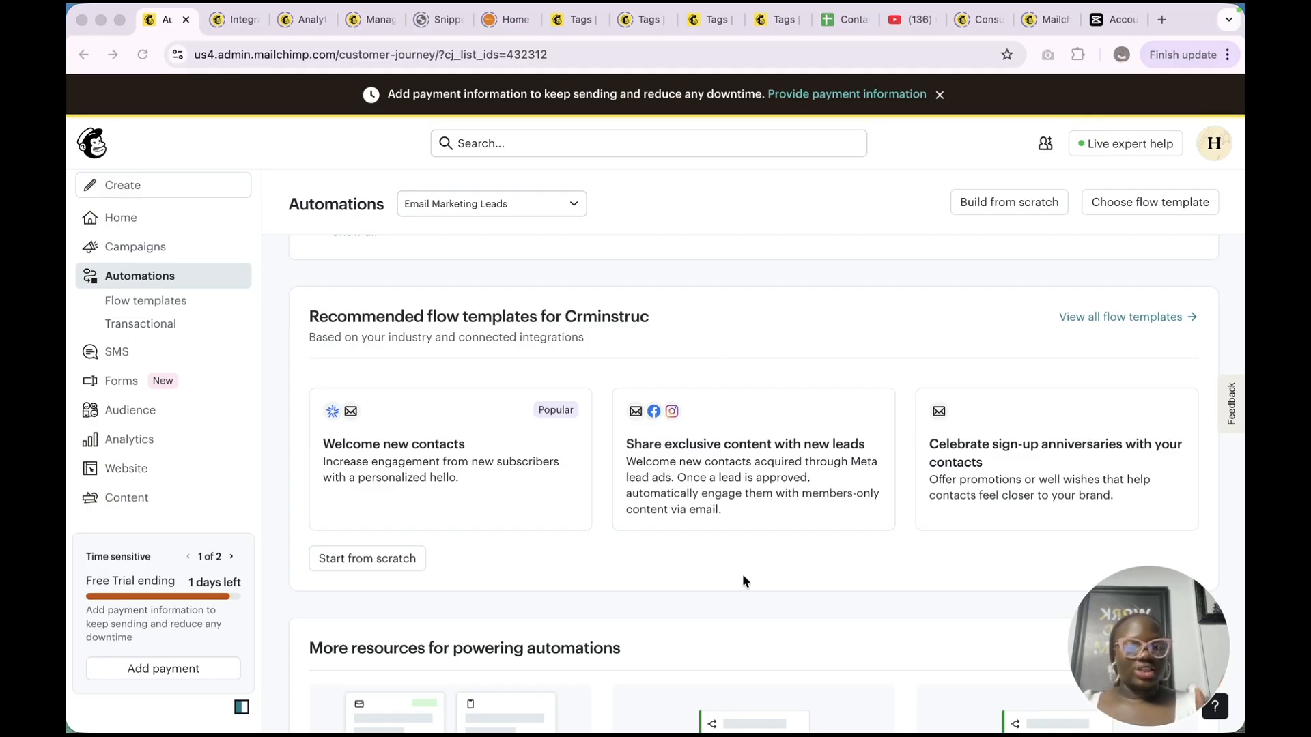
{"action": "scroll", "coordinate": [743, 575], "scroll_direction": "up", "scroll_amount": 6}
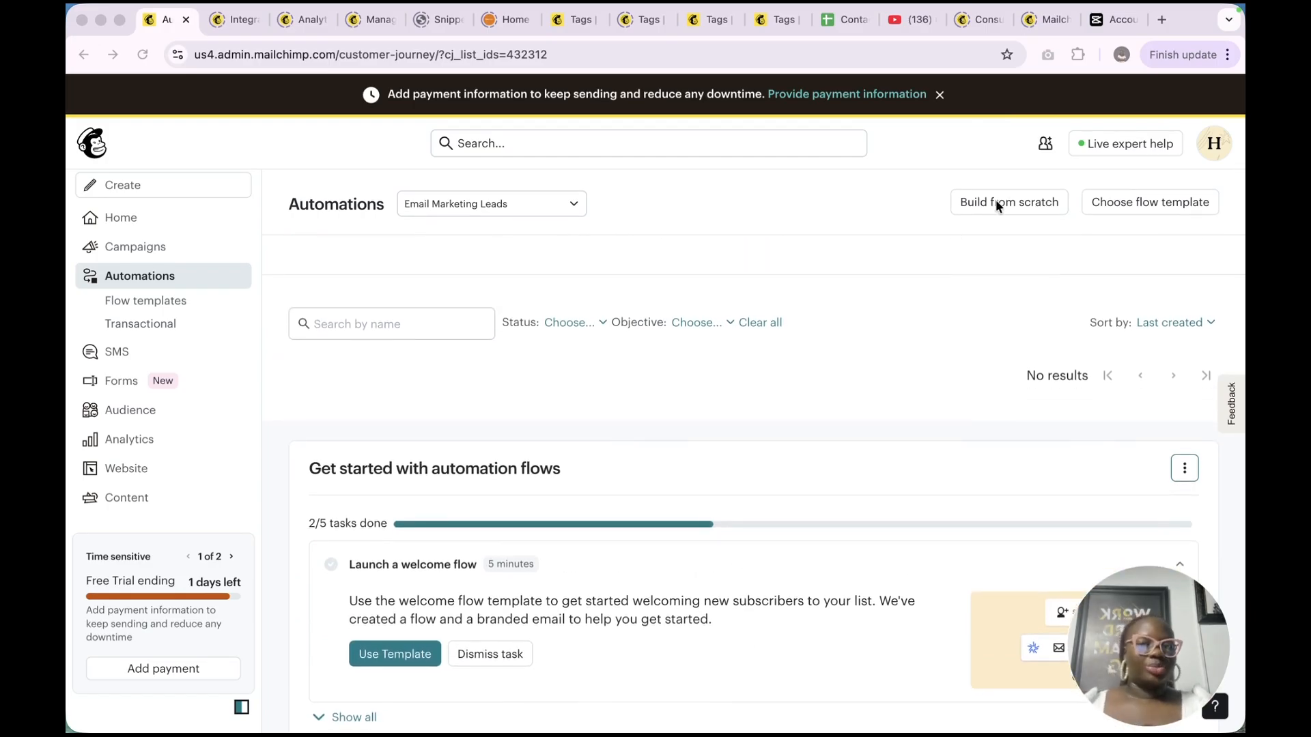
Open the flow template gallery and examine the templates in each category, from the recommended flows to Support and manage contacts
{"action": "left_click", "coordinate": [1133, 211]}
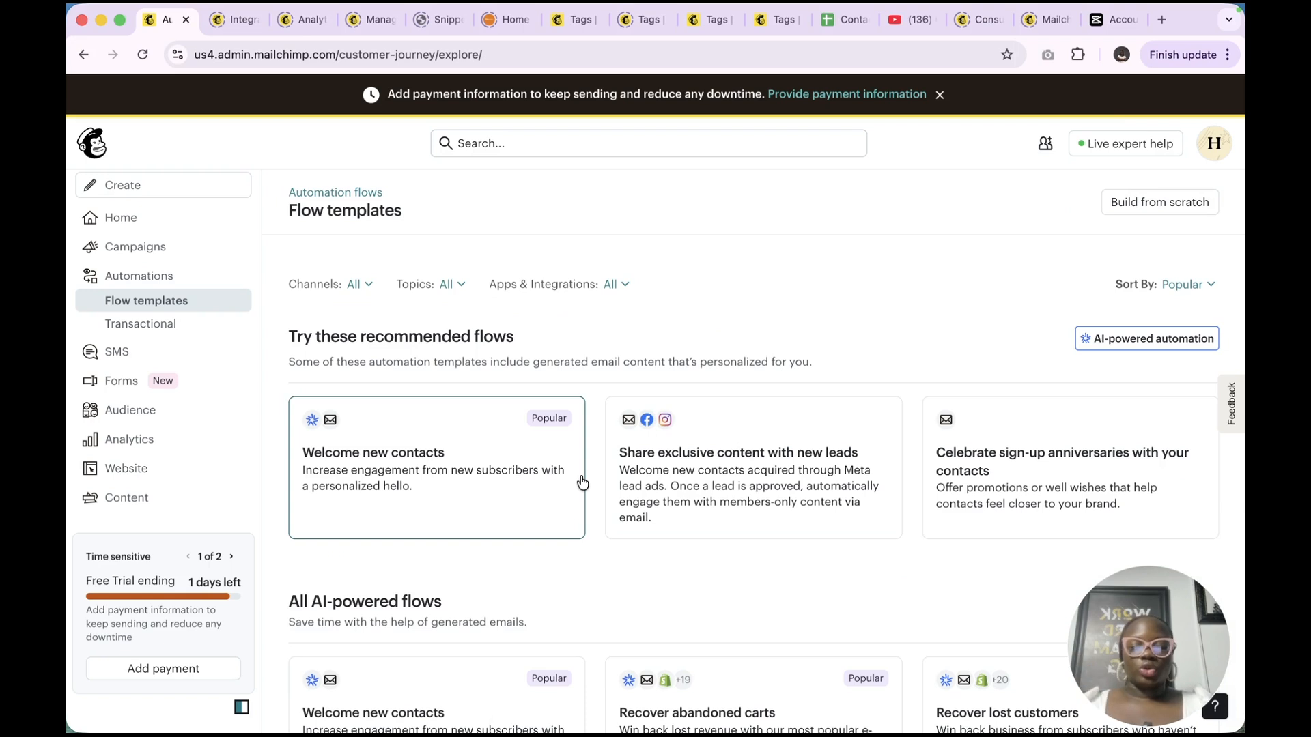
{"action": "scroll", "coordinate": [583, 481], "scroll_direction": "down", "scroll_amount": 5}
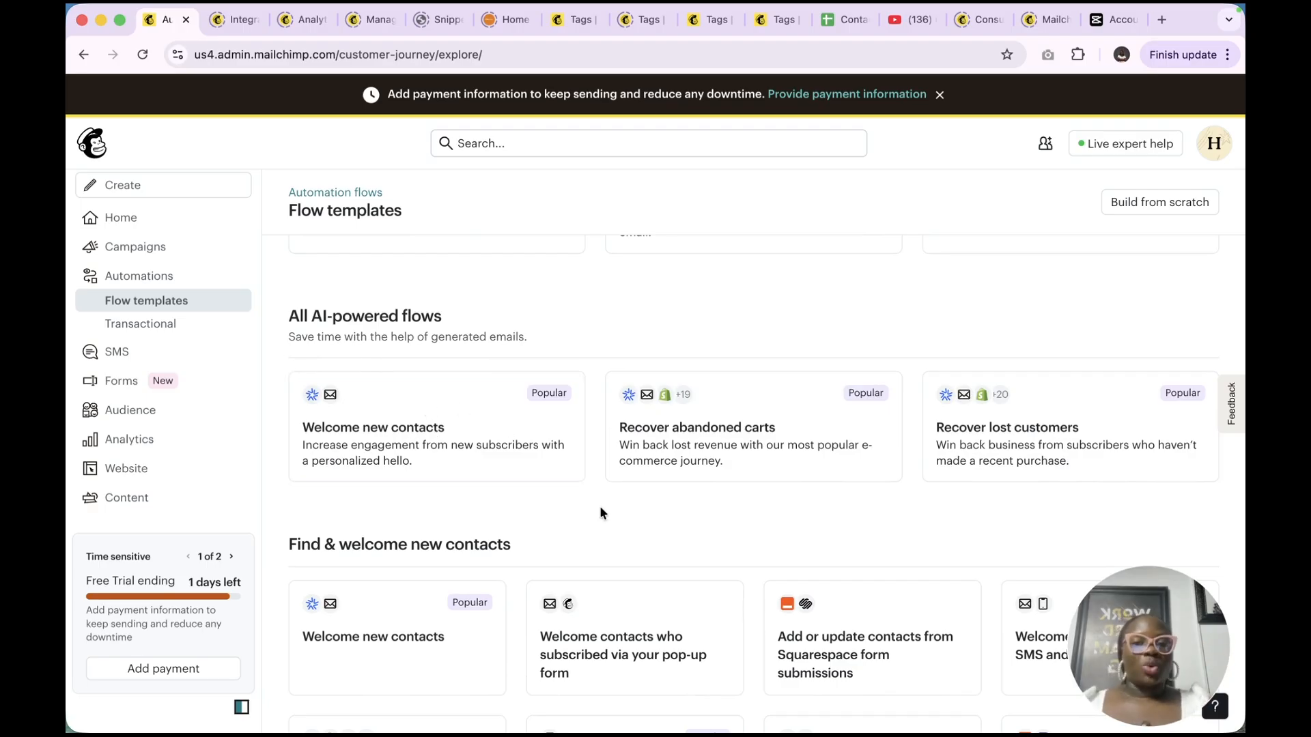
{"action": "scroll", "coordinate": [599, 512], "scroll_direction": "down", "scroll_amount": 3}
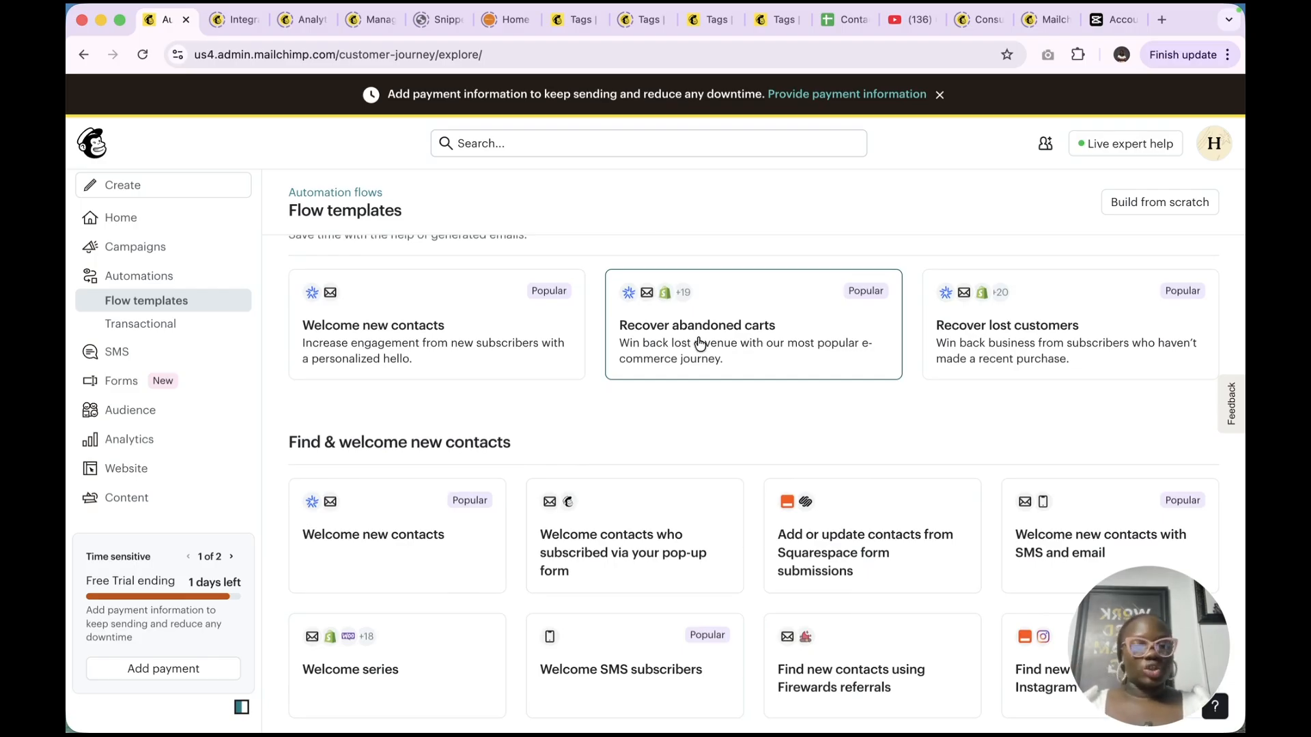
{"action": "scroll", "coordinate": [700, 343], "scroll_direction": "down", "scroll_amount": 2}
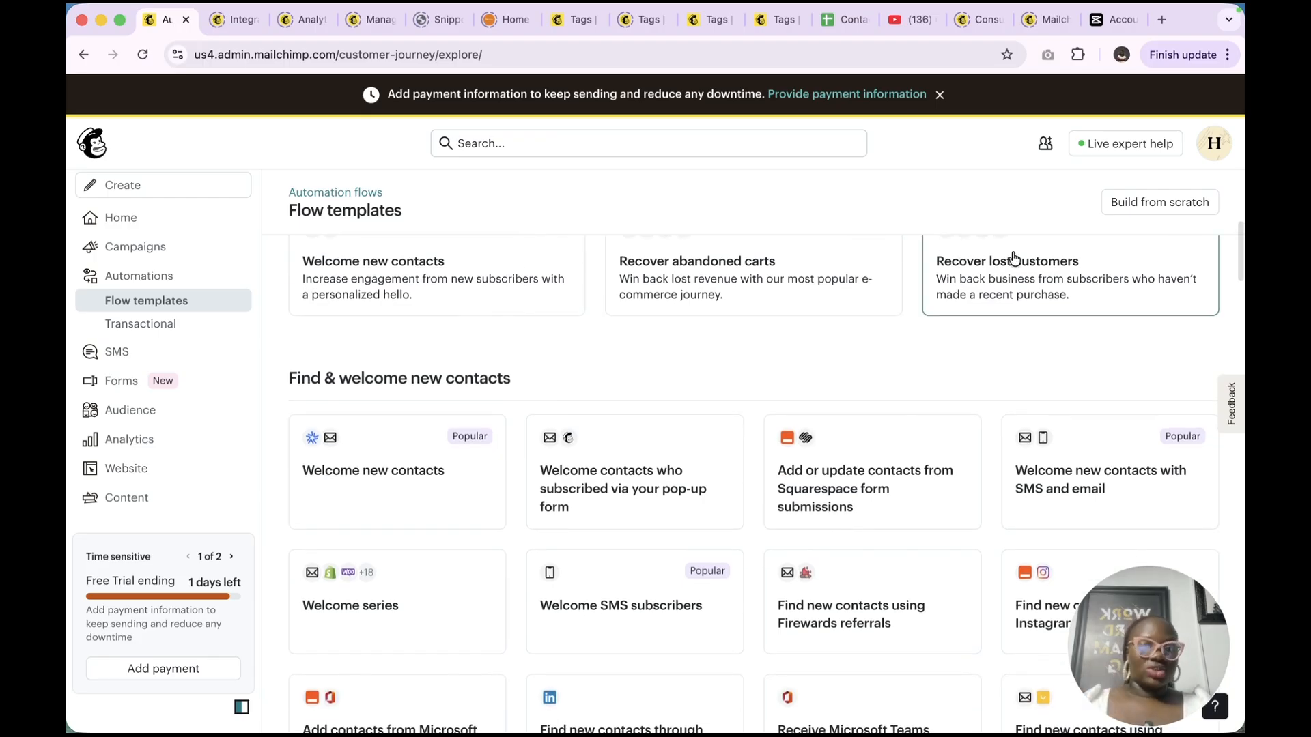
{"action": "scroll", "coordinate": [1015, 267], "scroll_direction": "down", "scroll_amount": 1}
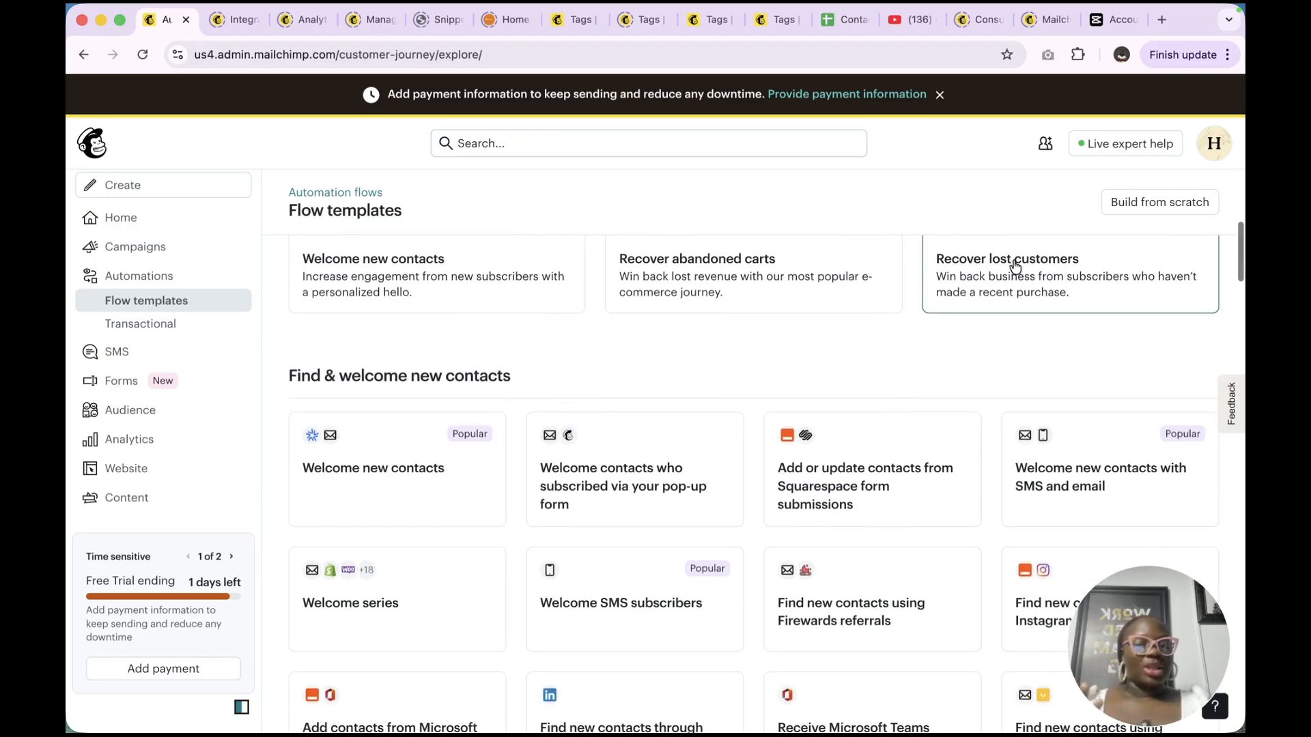
{"action": "scroll", "coordinate": [1013, 266], "scroll_direction": "down", "scroll_amount": 4}
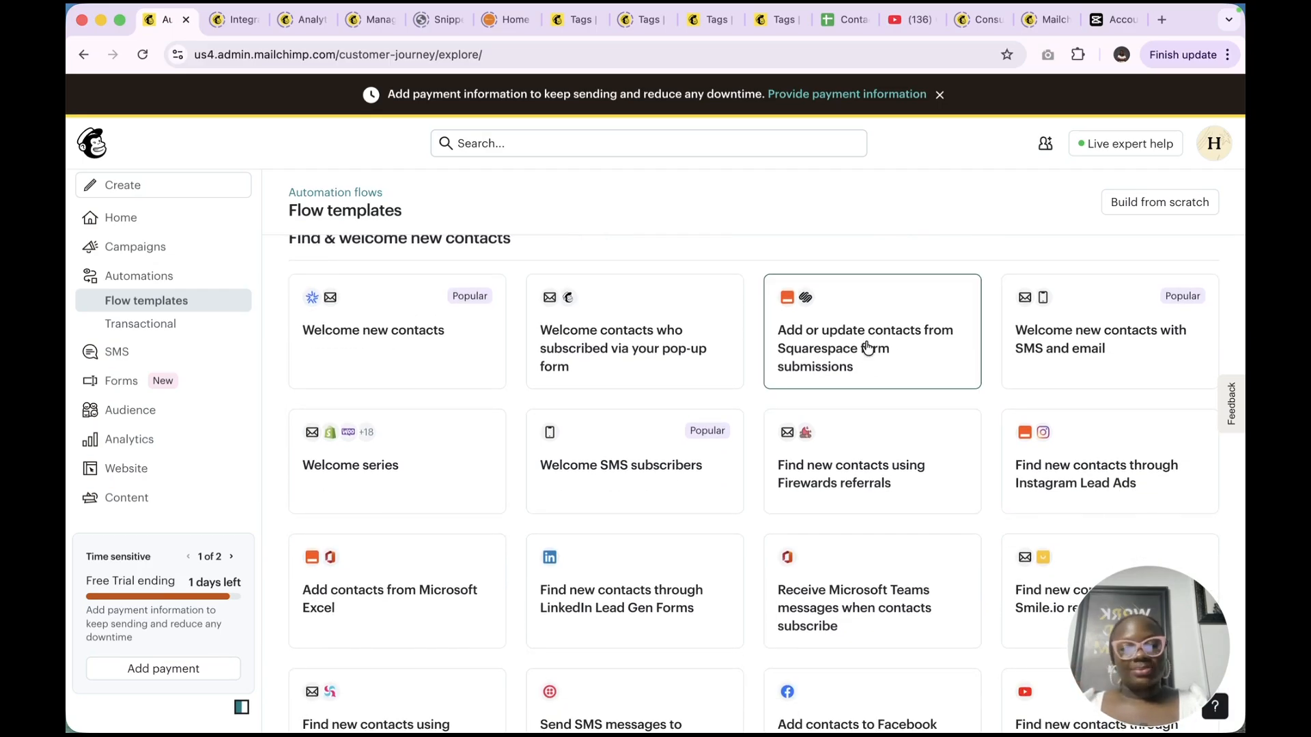
{"action": "scroll", "coordinate": [867, 348], "scroll_direction": "down", "scroll_amount": 4}
{"action": "scroll", "coordinate": [1081, 362], "scroll_direction": "down", "scroll_amount": 1}
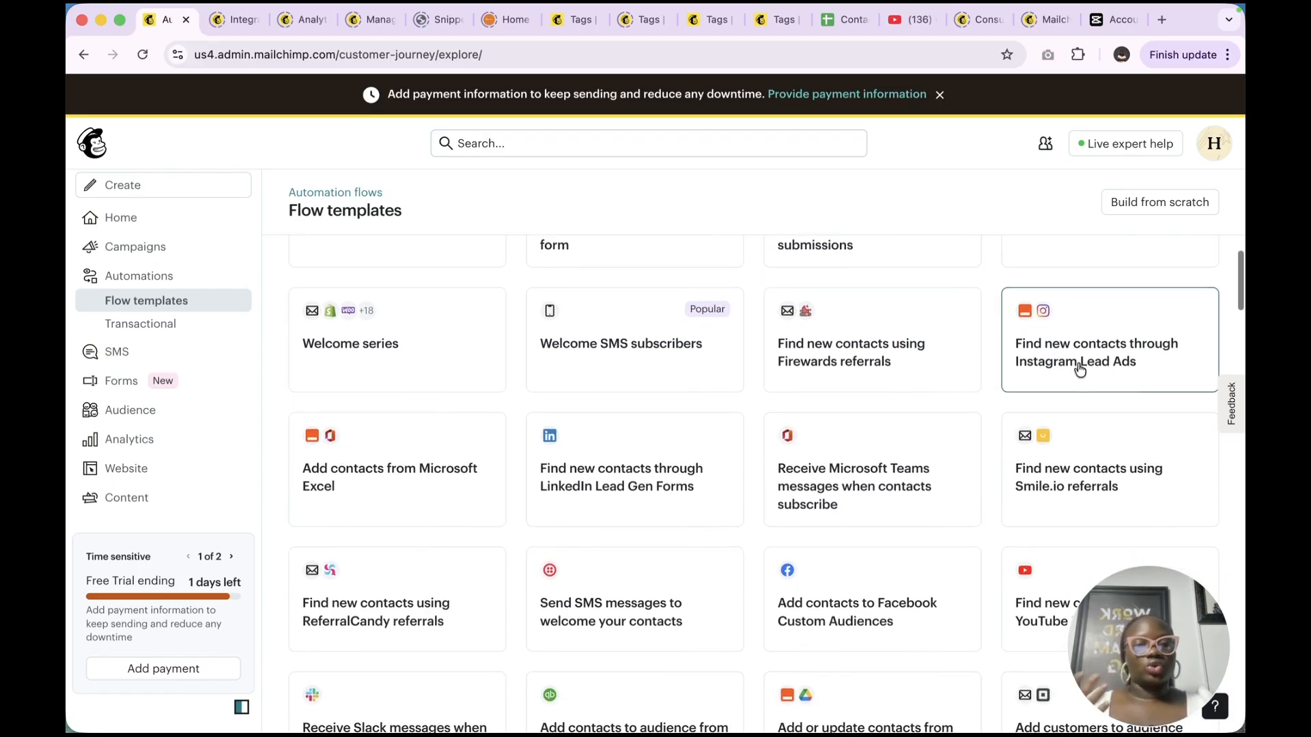
{"action": "scroll", "coordinate": [1079, 370], "scroll_direction": "down", "scroll_amount": 6}
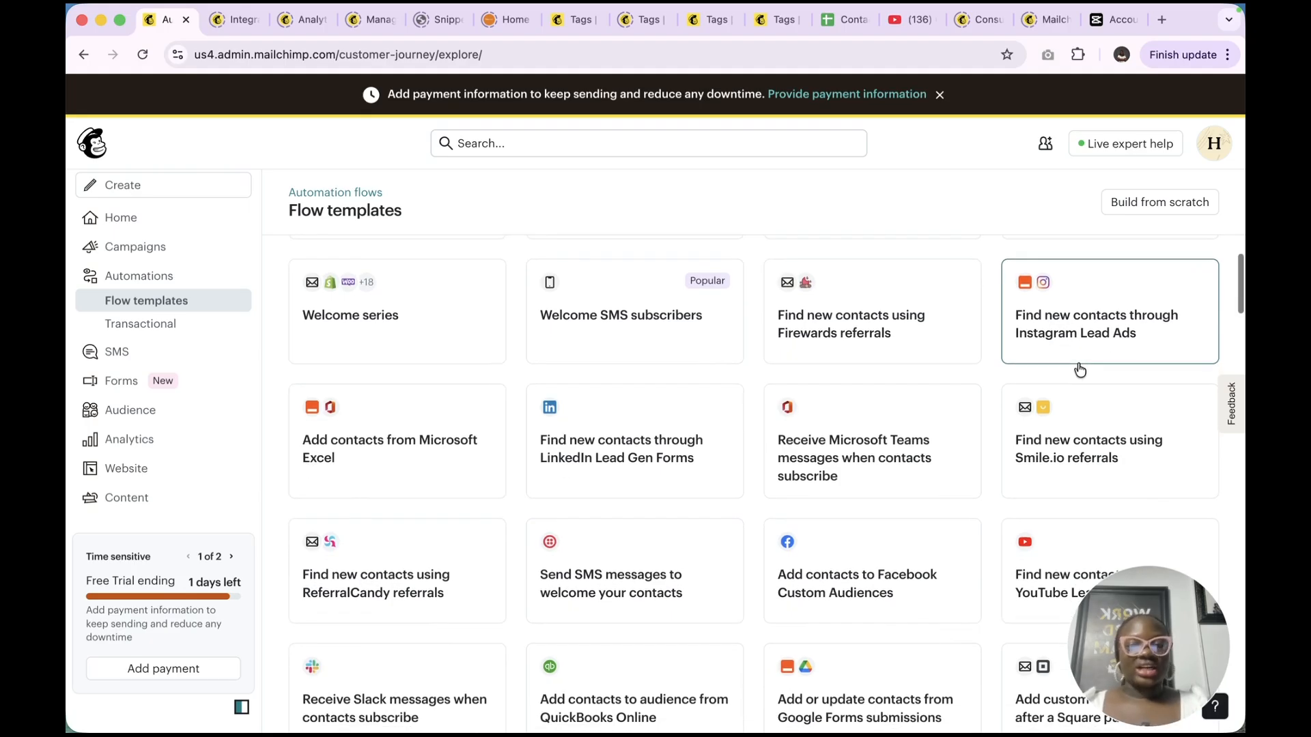
{"action": "scroll", "coordinate": [1079, 370], "scroll_direction": "down", "scroll_amount": 20}
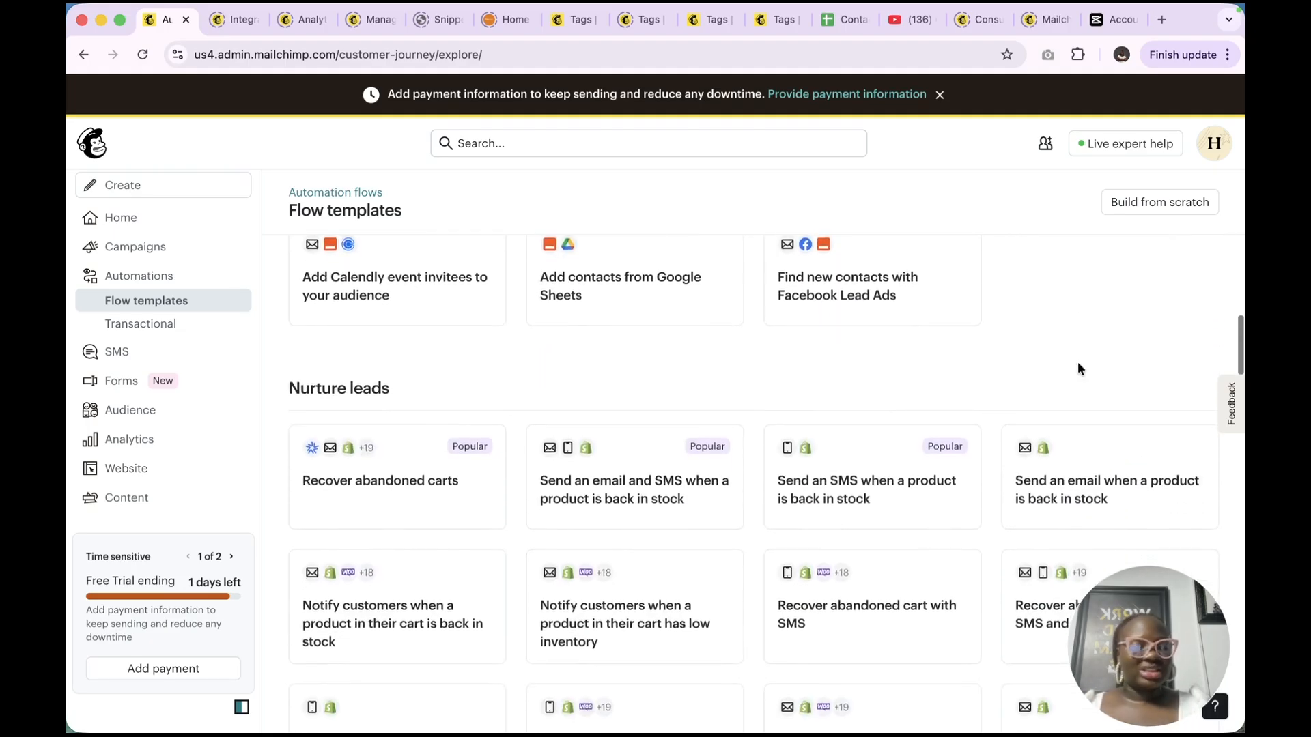
{"action": "scroll", "coordinate": [1079, 370], "scroll_direction": "down", "scroll_amount": 20}
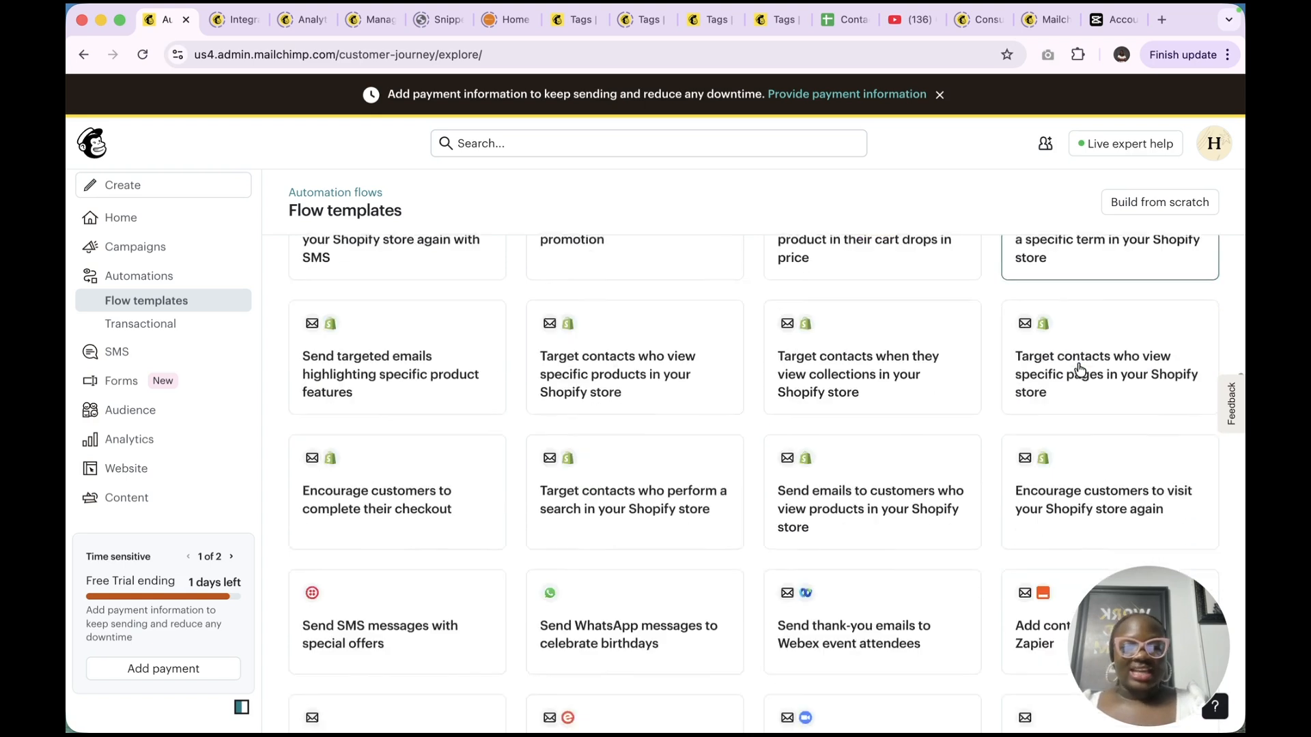
{"action": "scroll", "coordinate": [1079, 370], "scroll_direction": "down", "scroll_amount": 17}
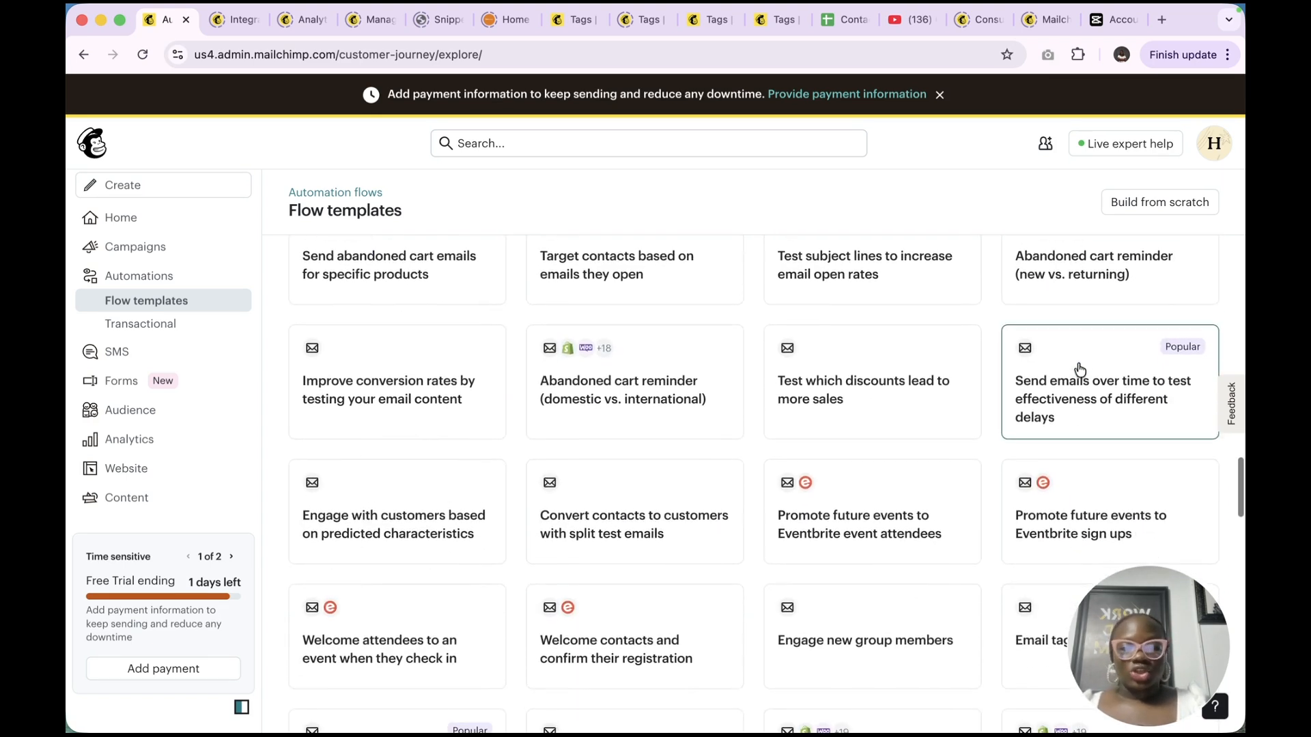
{"action": "scroll", "coordinate": [1080, 369], "scroll_direction": "down", "scroll_amount": 20}
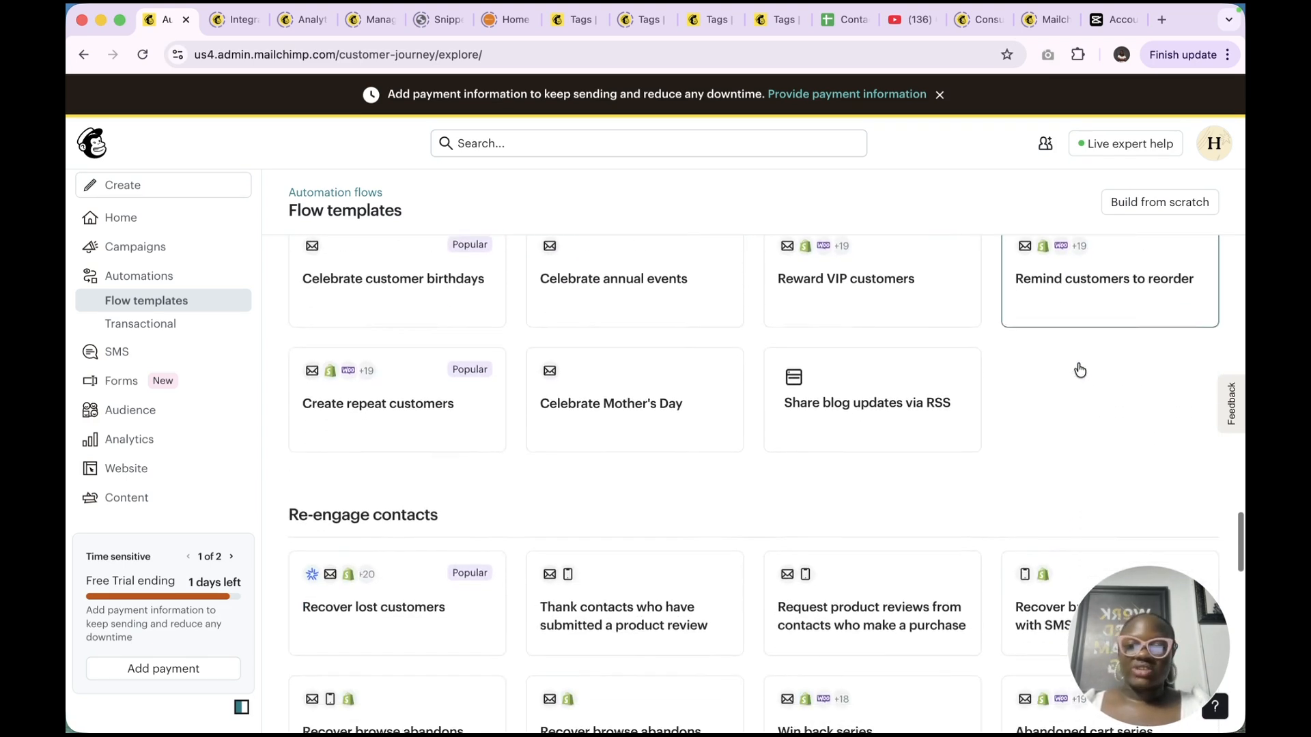
{"action": "scroll", "coordinate": [1079, 369], "scroll_direction": "down", "scroll_amount": 9}
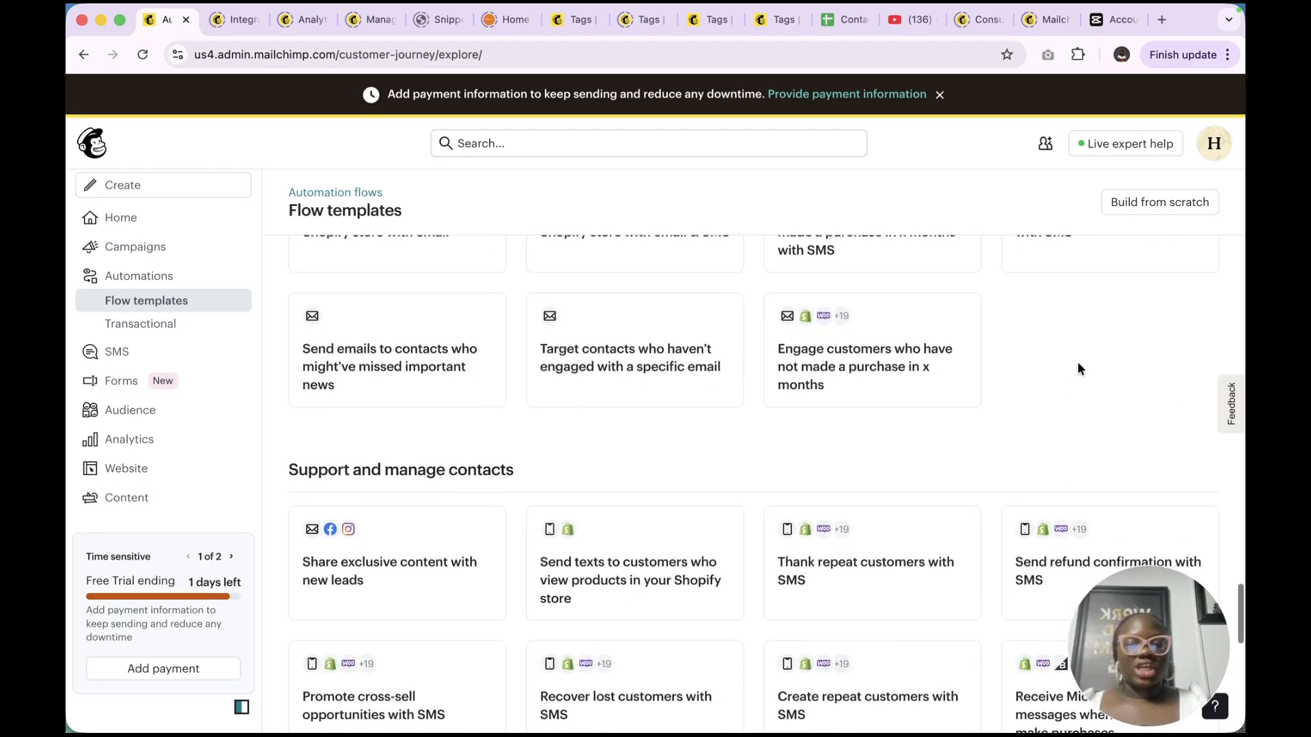
{"action": "scroll", "coordinate": [1078, 368], "scroll_direction": "down", "scroll_amount": 9}
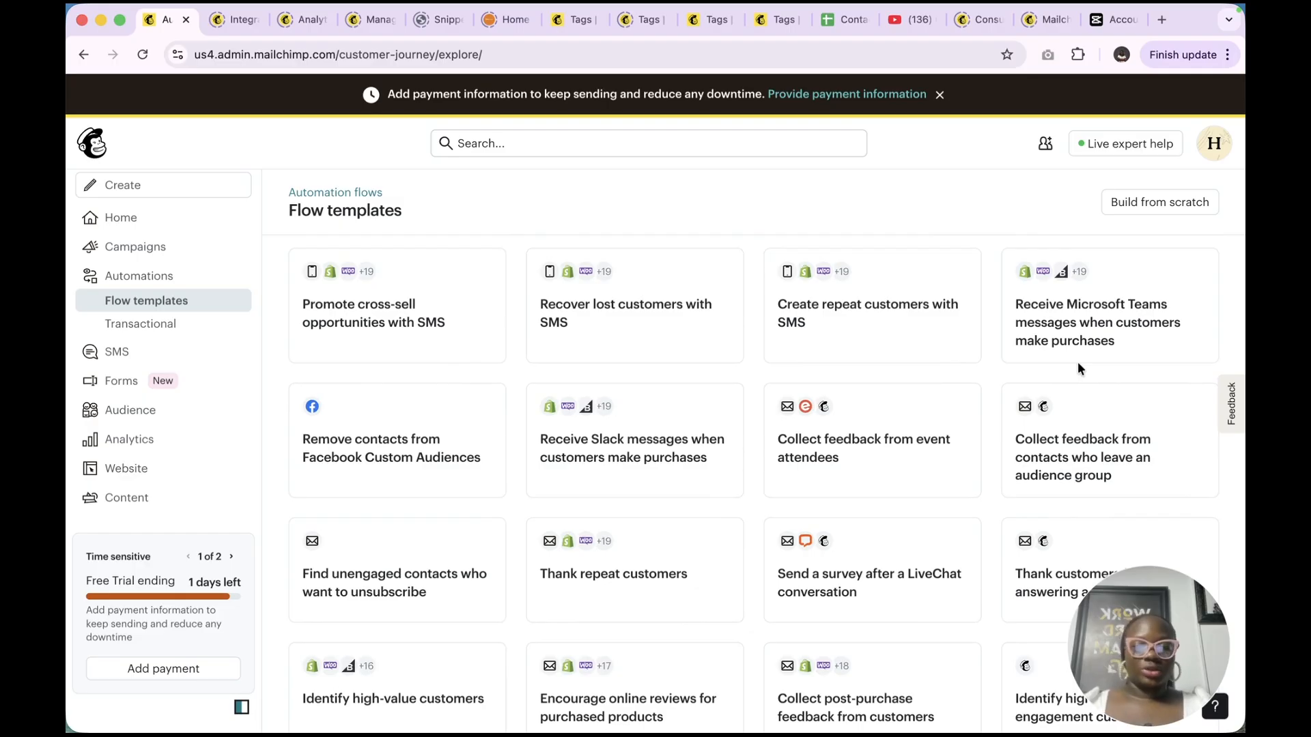
{"action": "scroll", "coordinate": [1078, 368], "scroll_direction": "up", "scroll_amount": 20}
{"action": "scroll", "coordinate": [1078, 368], "scroll_direction": "up", "scroll_amount": 20}
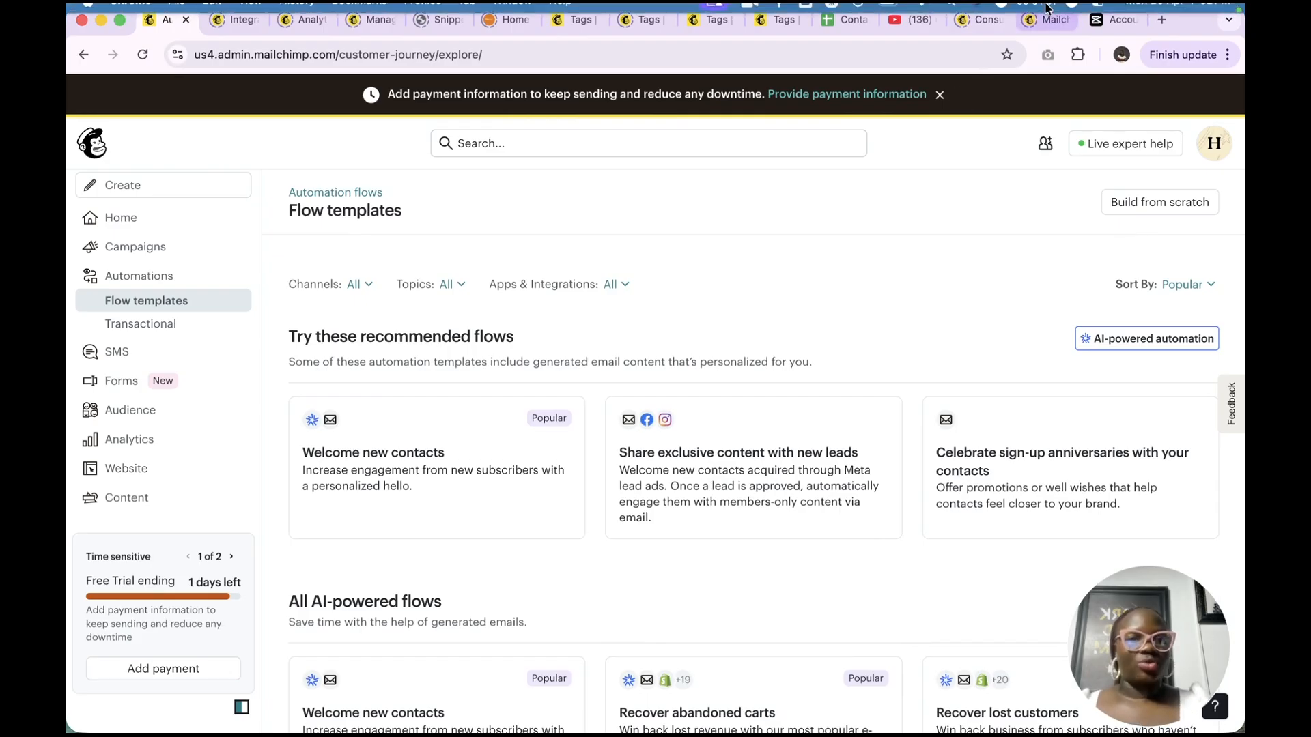
Start building an automation flow from scratch and name it "Welcome Series"
{"action": "left_click", "coordinate": [1153, 213]}
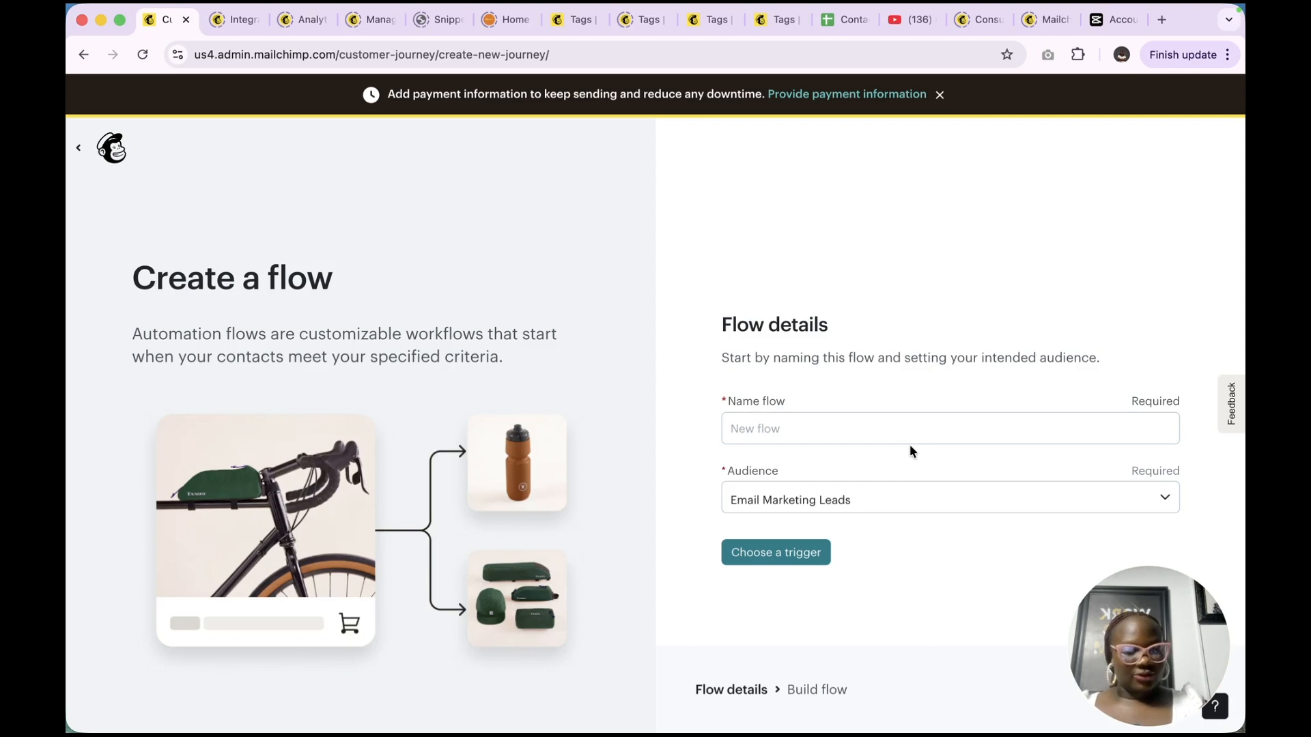
{"action": "left_click", "coordinate": [873, 425]}
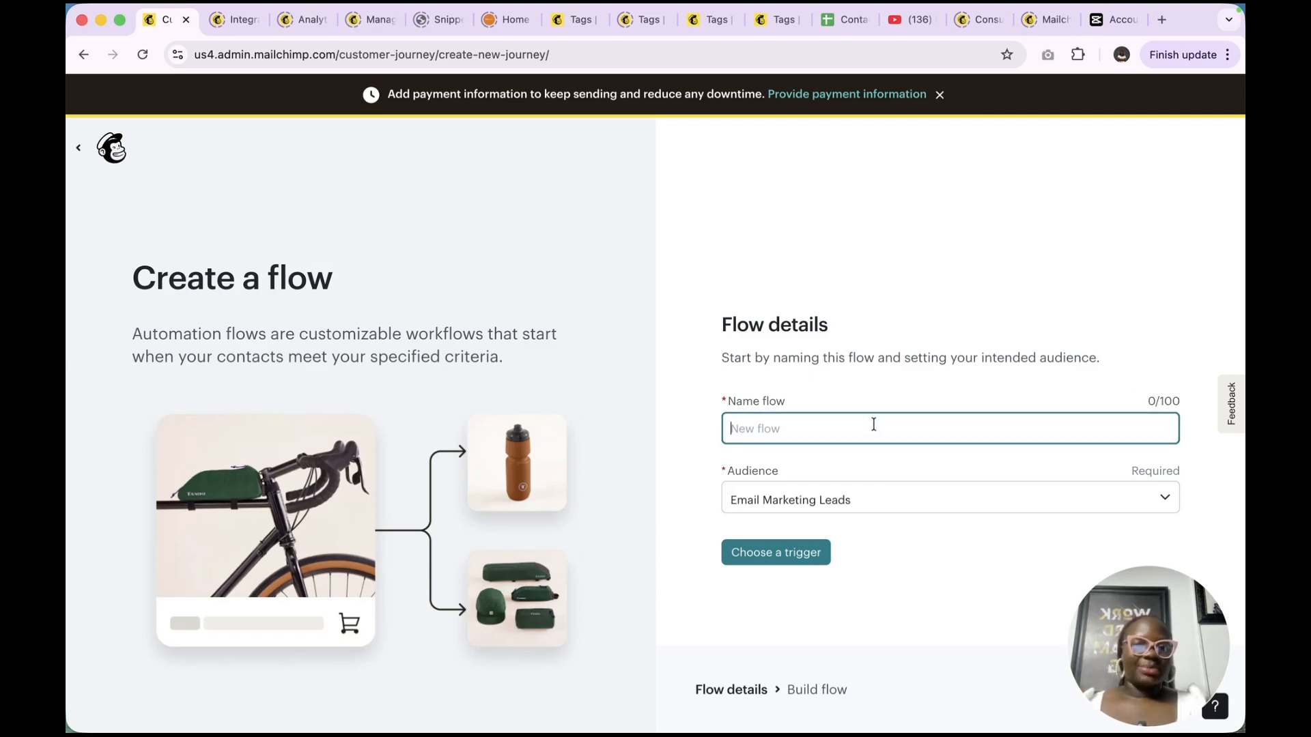
{"action": "left_click", "coordinate": [824, 511]}
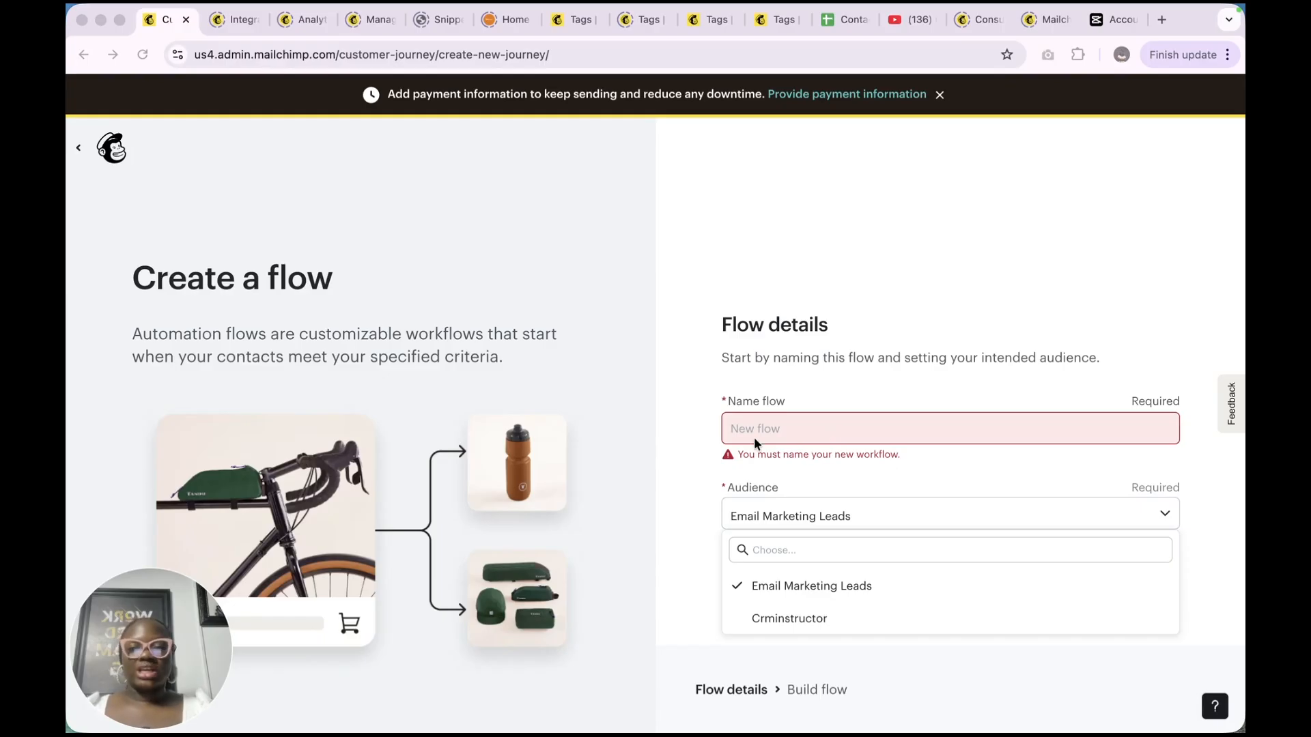
{"action": "left_click", "coordinate": [772, 423]}
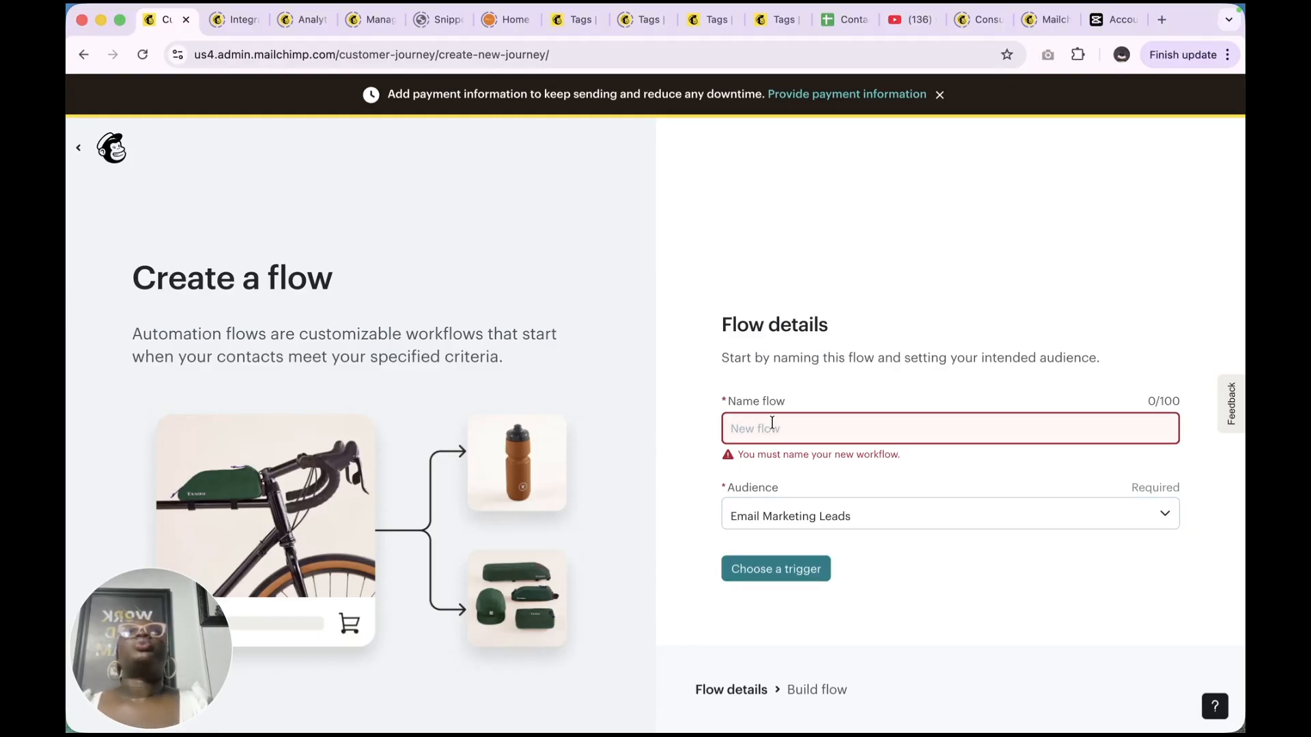
{"action": "type", "text": "W"}
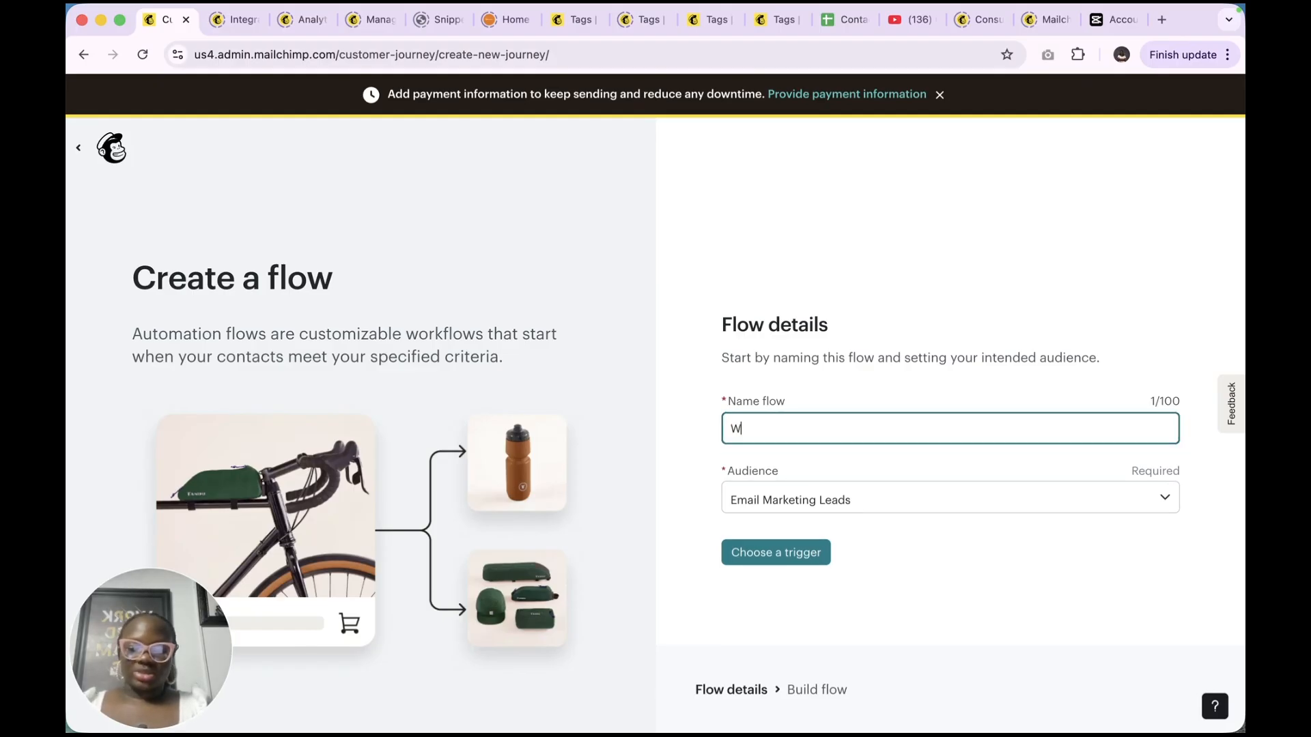
{"action": "type", "text": "elcome S"}
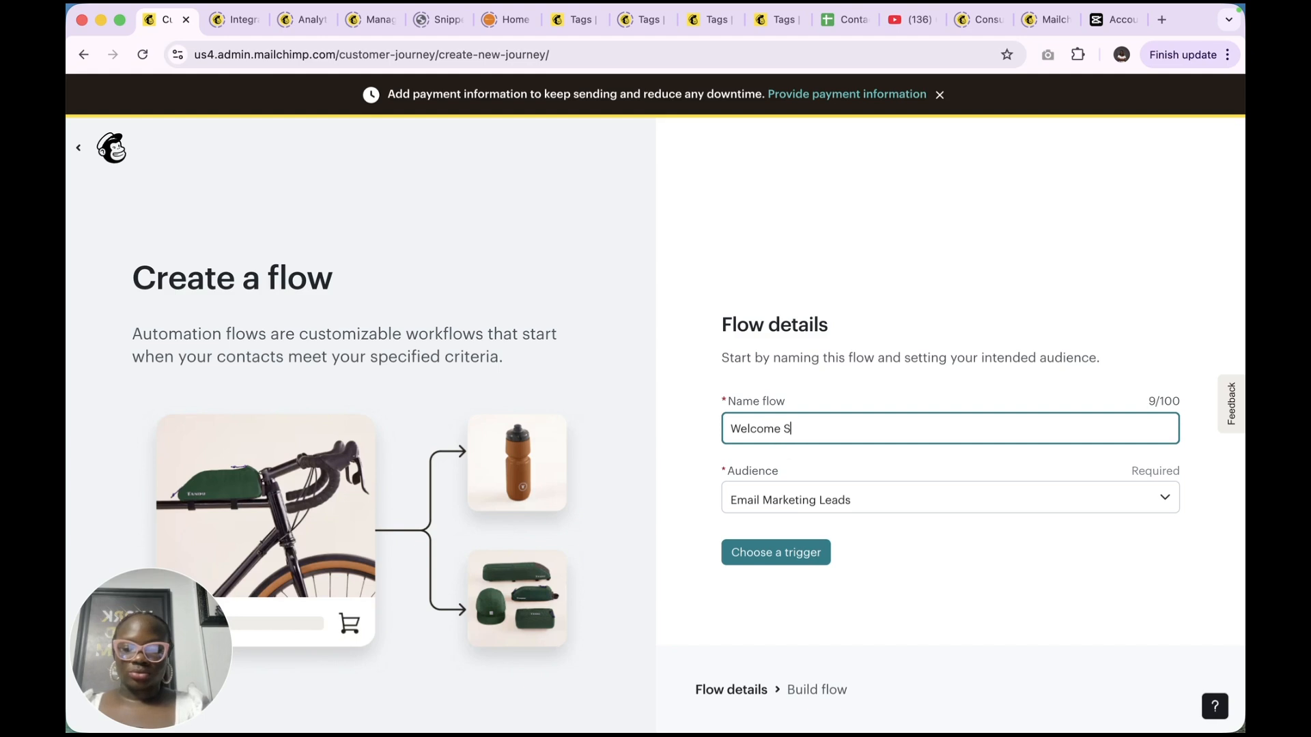
{"action": "type", "text": "eries"}
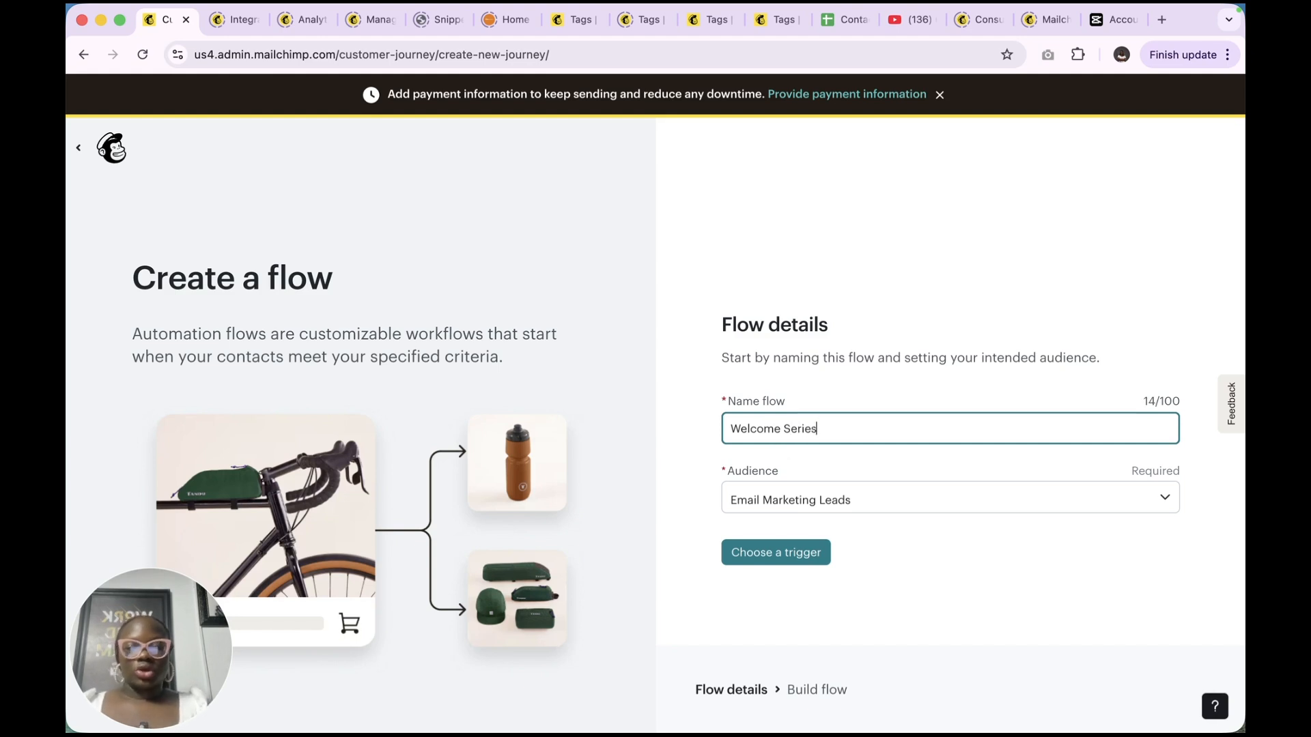
Set the flow's audience to Crminstructor and continue to choosing a trigger
{"action": "left_click", "coordinate": [828, 500]}
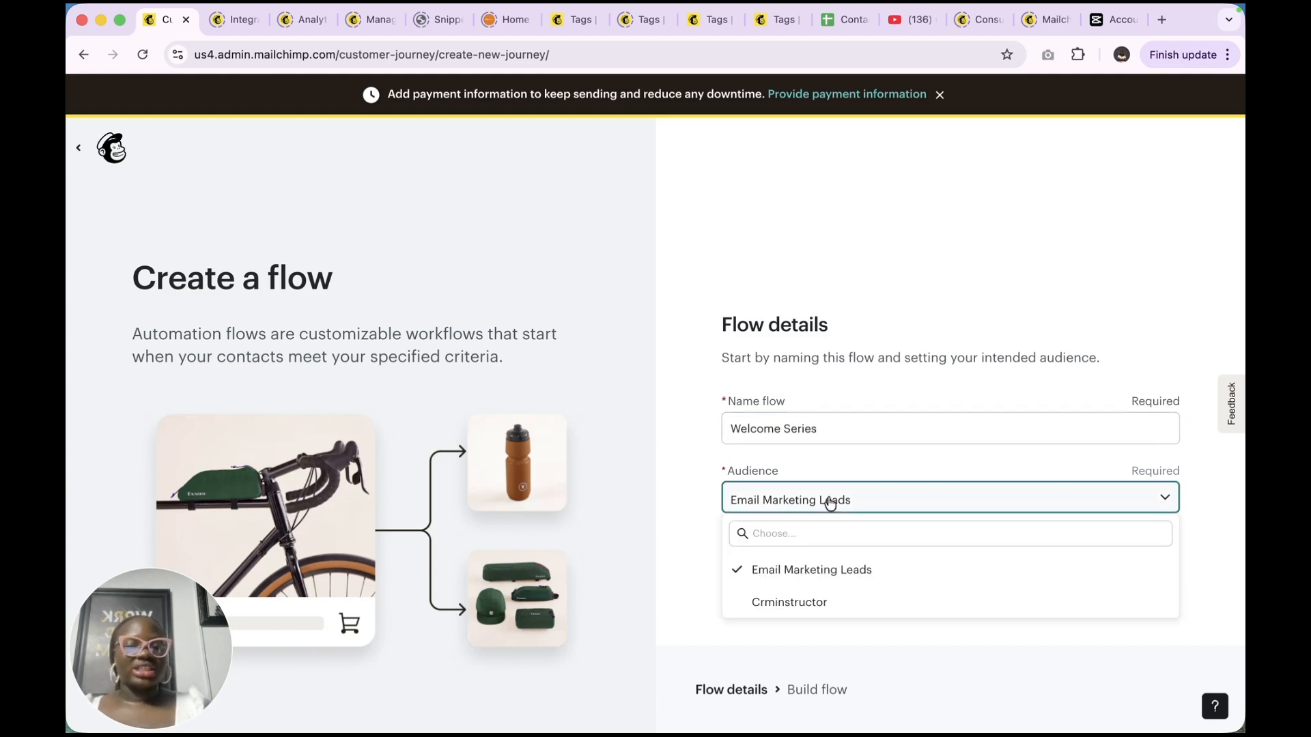
{"action": "left_click", "coordinate": [797, 604]}
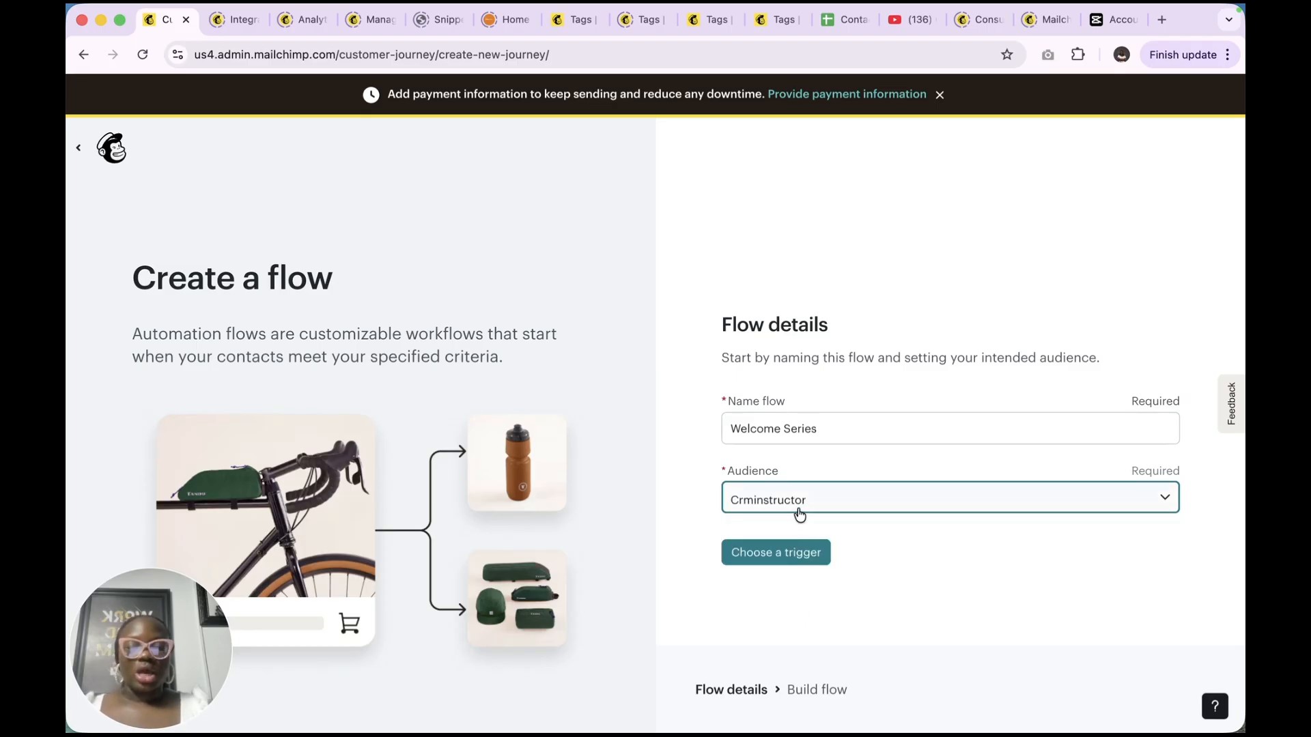
{"action": "left_click", "coordinate": [788, 557]}
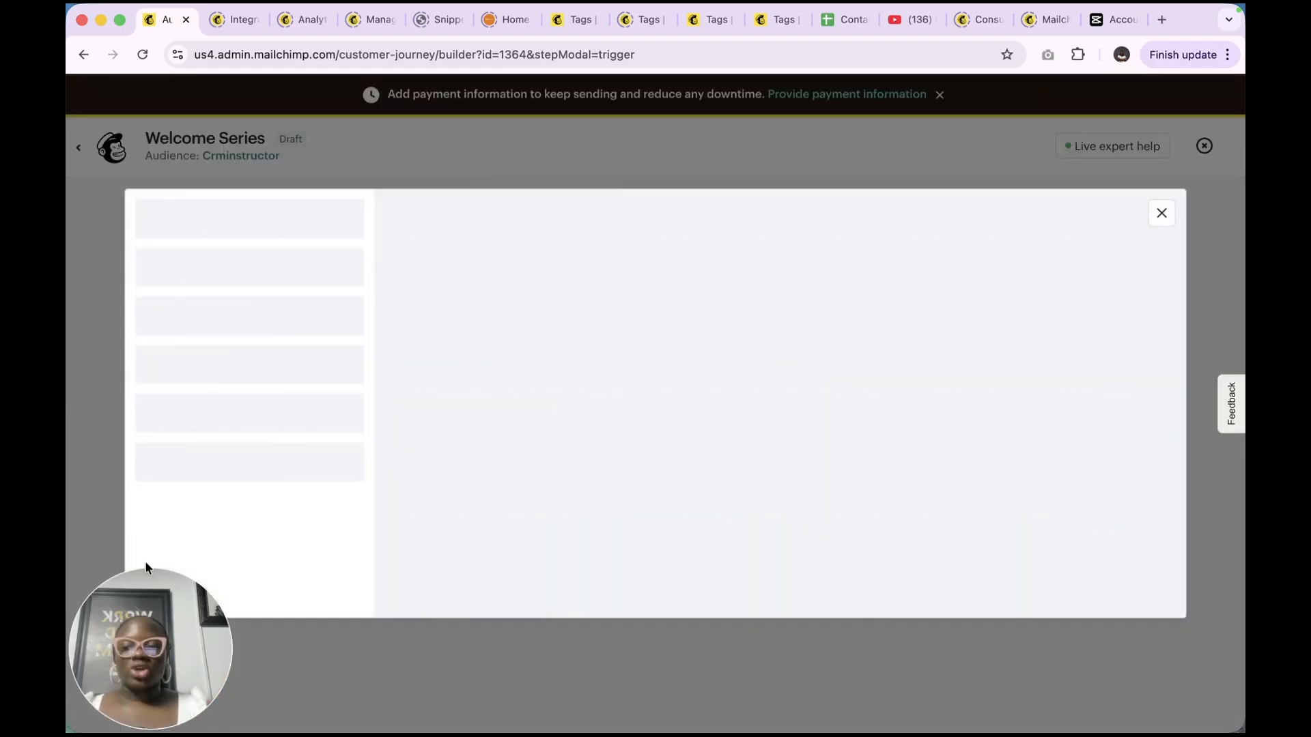
Examine the available flow triggers under Contact Activity, Date & Special Events and Shopping Activity
{"action": "left_click_drag", "start_coordinate": [153, 716], "coordinate": [1165, 719]}
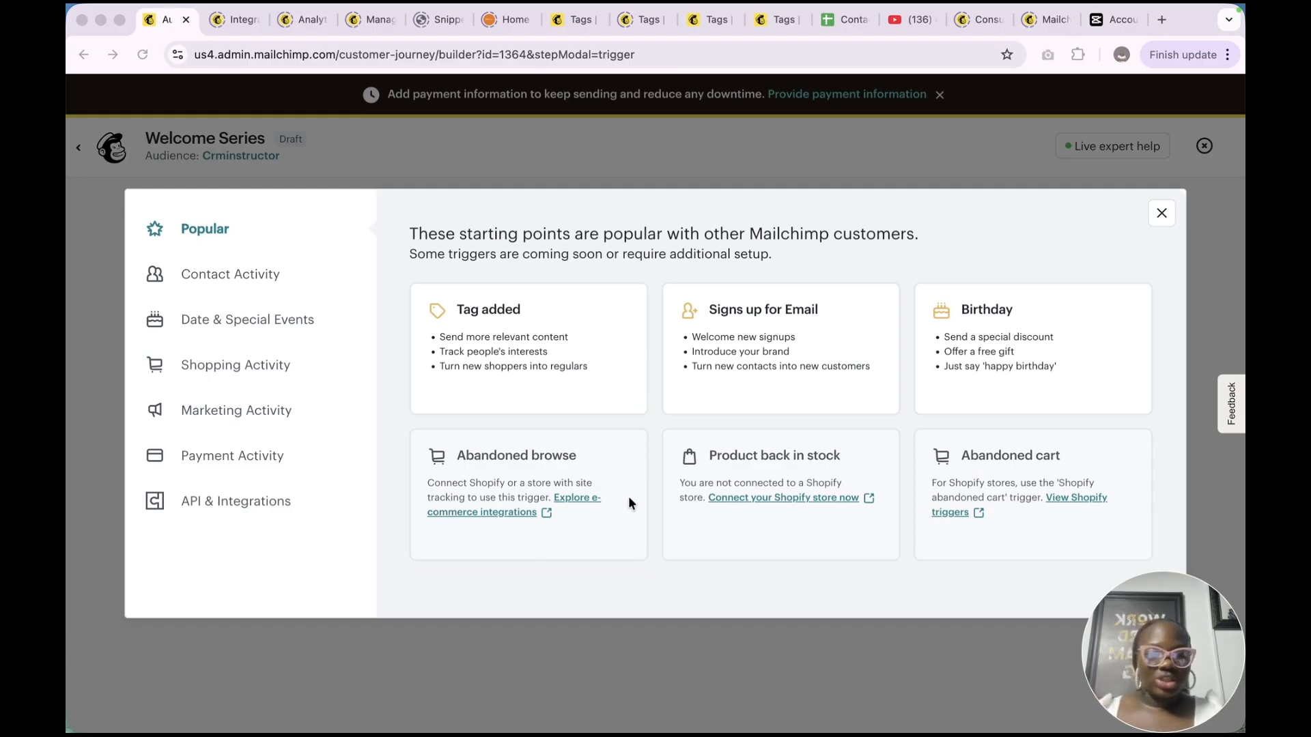
{"action": "left_click", "coordinate": [232, 280]}
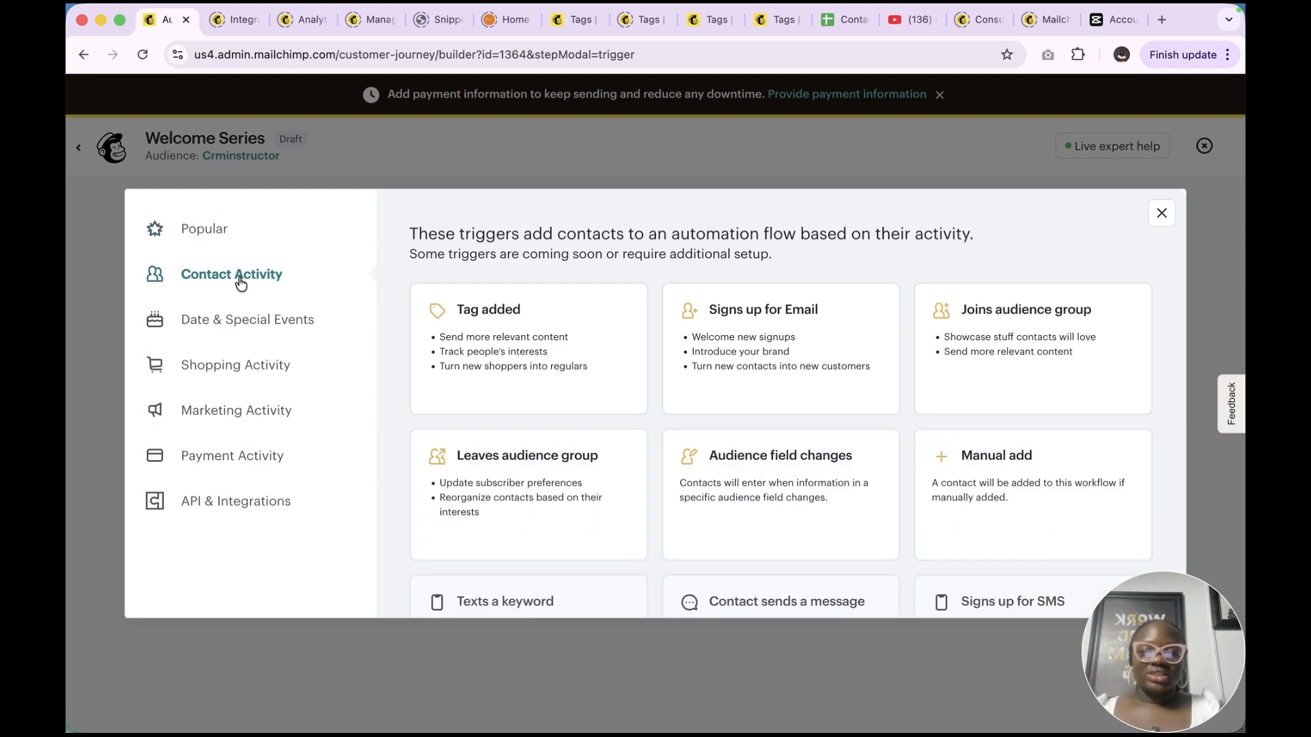
{"action": "scroll", "coordinate": [747, 444], "scroll_direction": "down", "scroll_amount": 2}
{"action": "scroll", "coordinate": [747, 444], "scroll_direction": "down", "scroll_amount": 1}
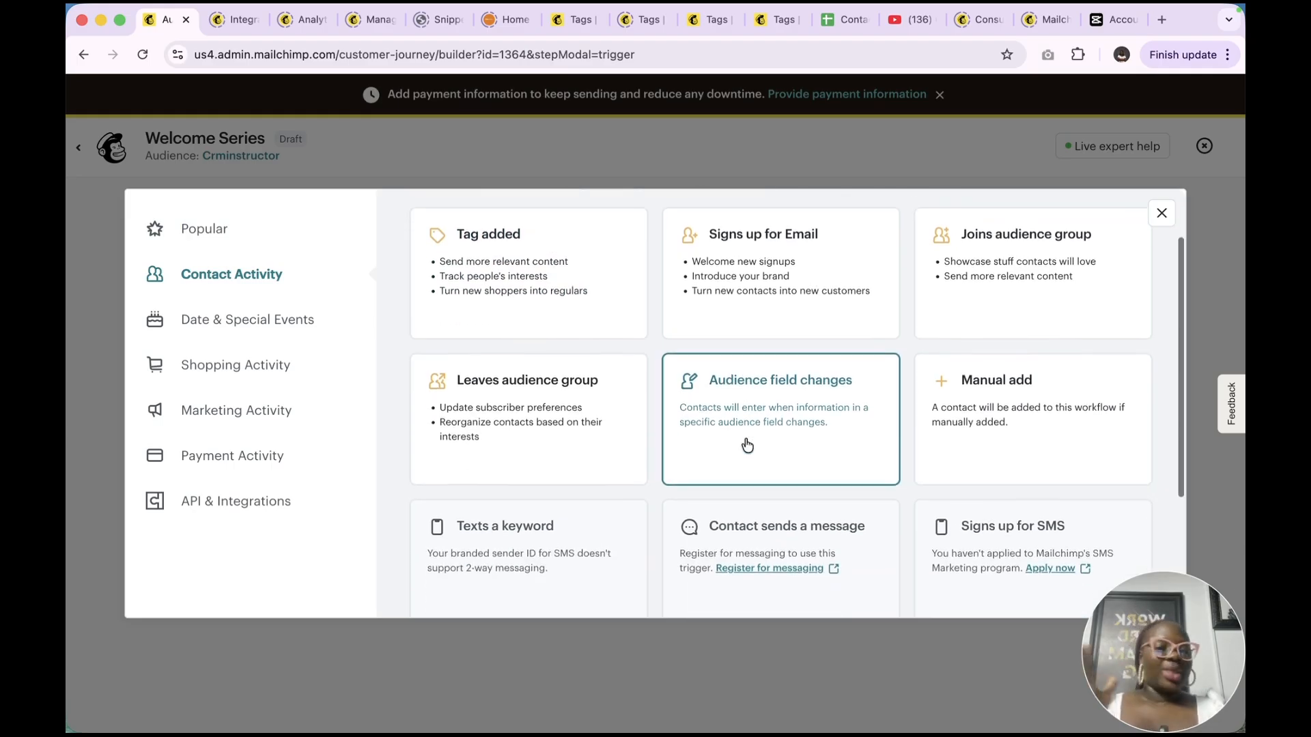
{"action": "scroll", "coordinate": [747, 445], "scroll_direction": "up", "scroll_amount": 1}
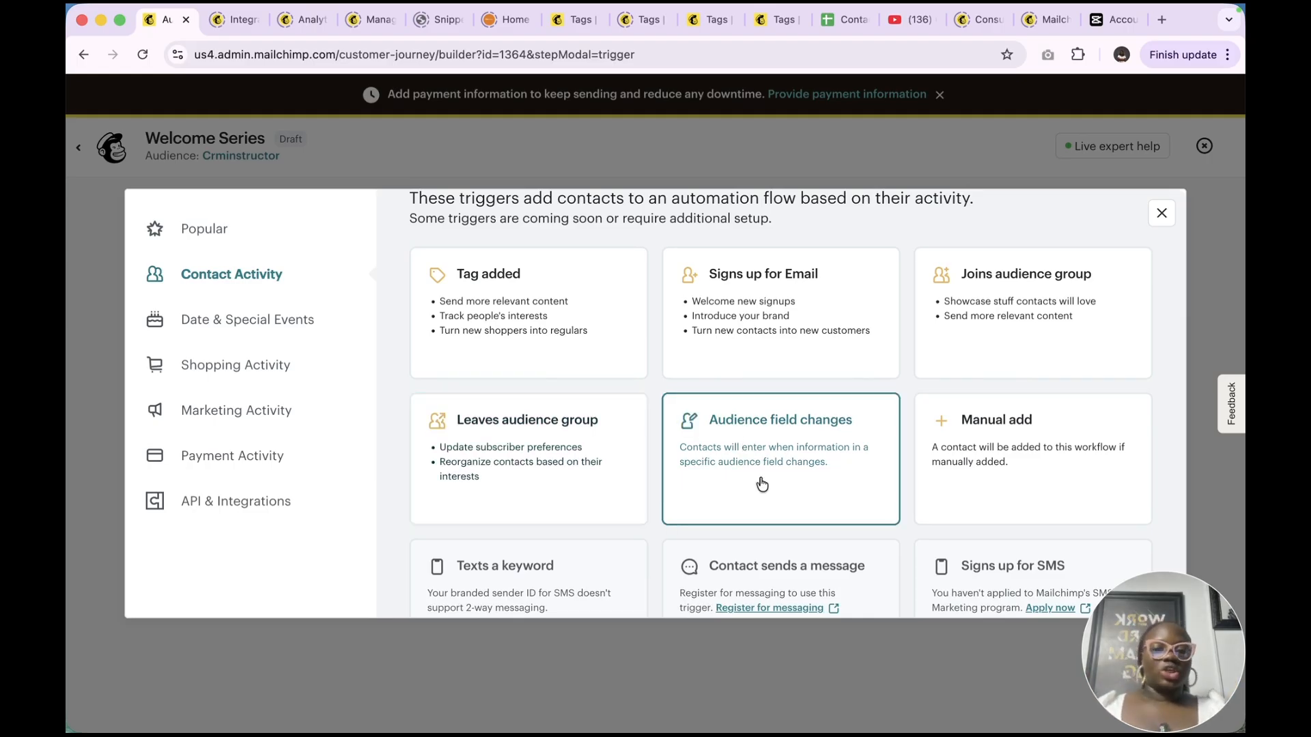
{"action": "scroll", "coordinate": [762, 484], "scroll_direction": "down", "scroll_amount": 5}
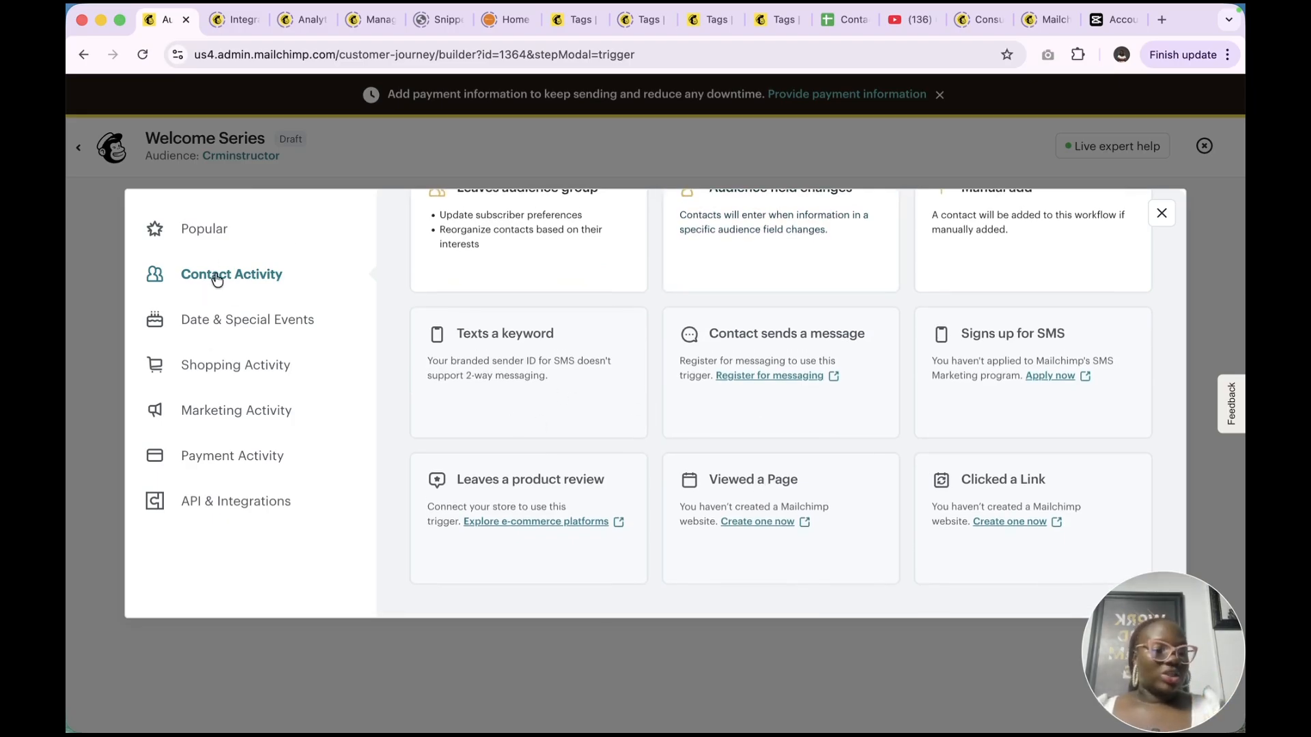
{"action": "left_click", "coordinate": [208, 326]}
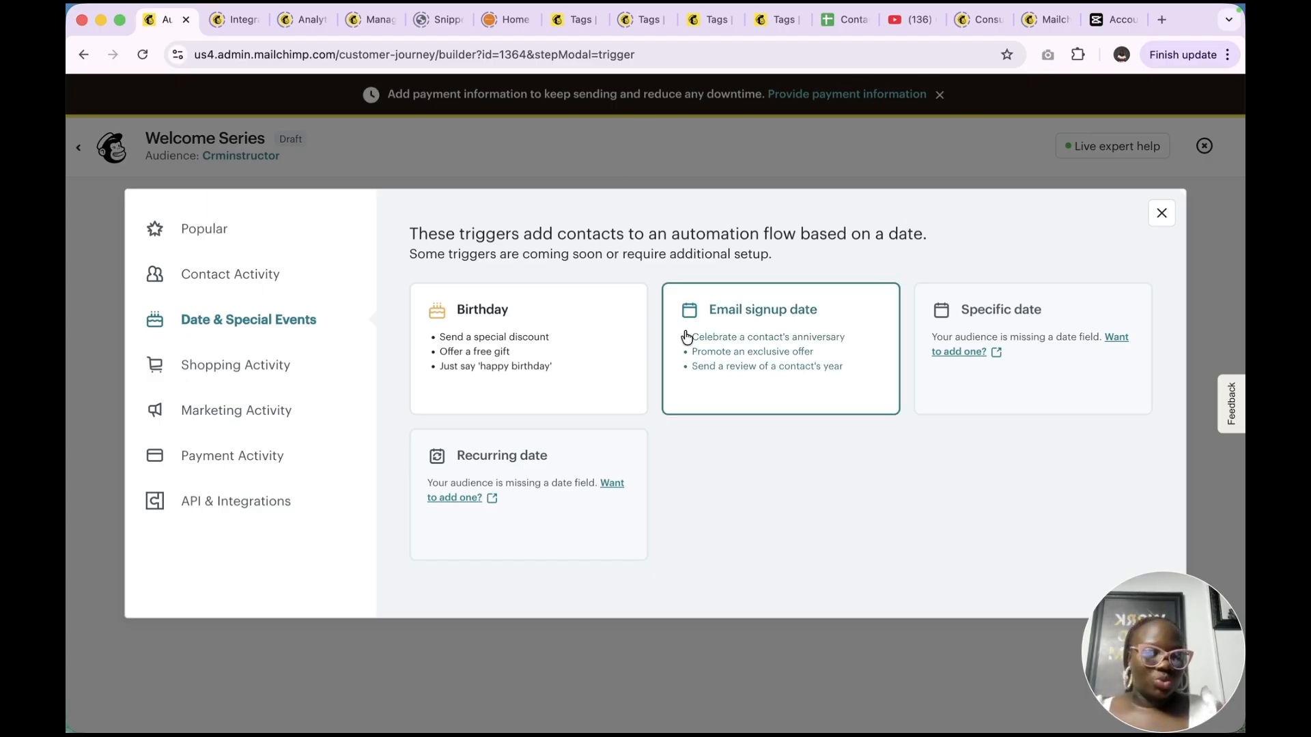
{"action": "left_click", "coordinate": [266, 375]}
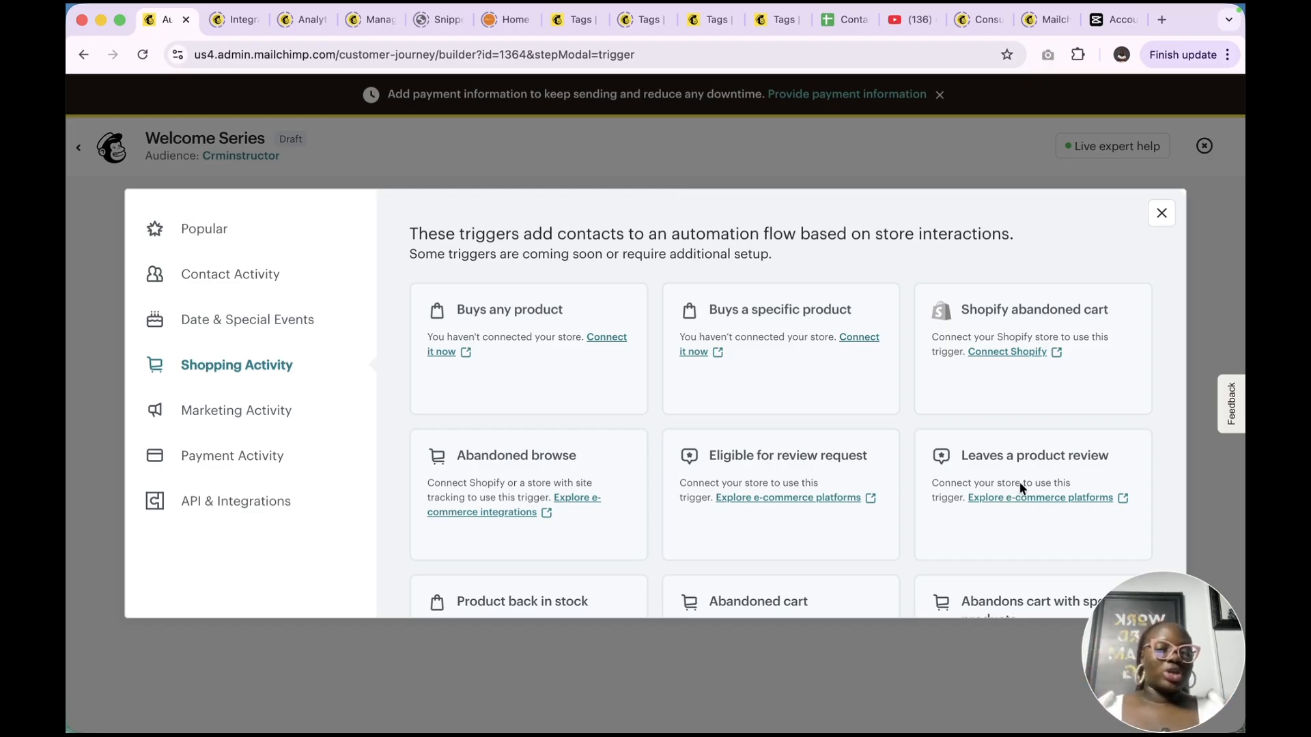
{"action": "scroll", "coordinate": [1018, 481], "scroll_direction": "down", "scroll_amount": 3}
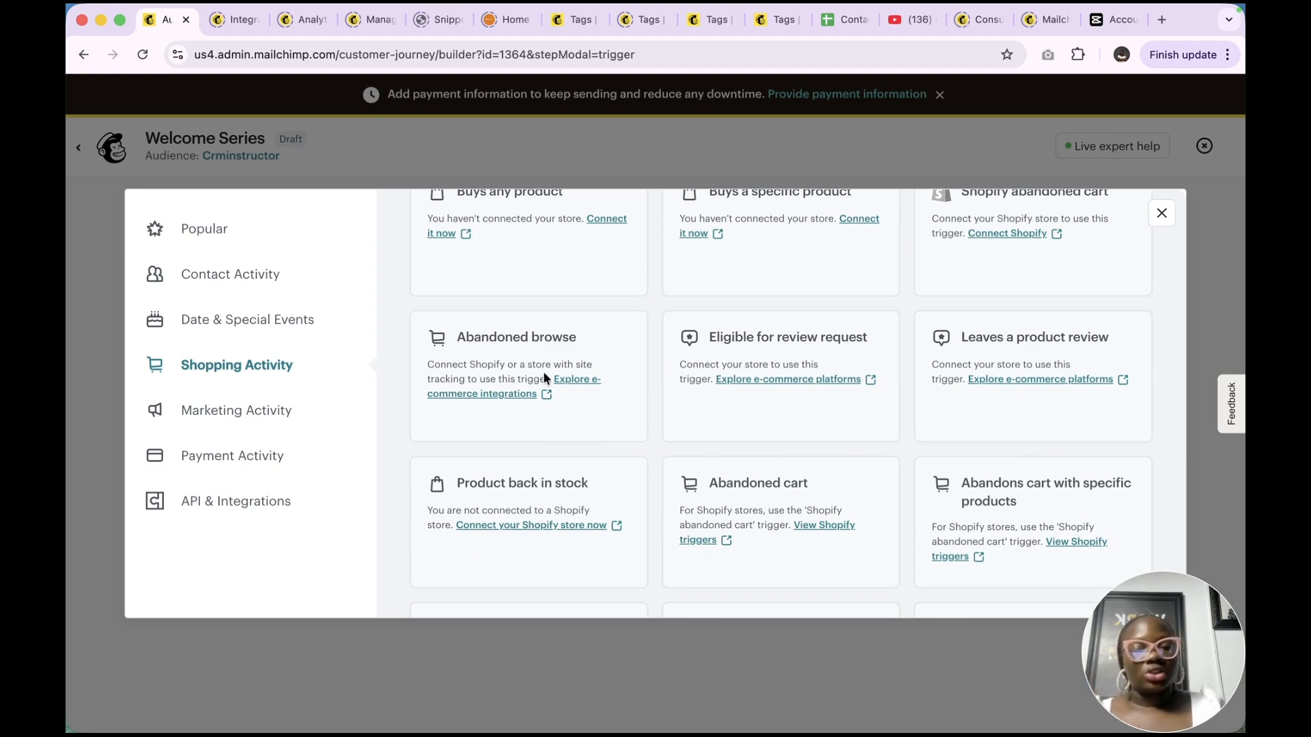
{"action": "scroll", "coordinate": [817, 396], "scroll_direction": "down", "scroll_amount": 2}
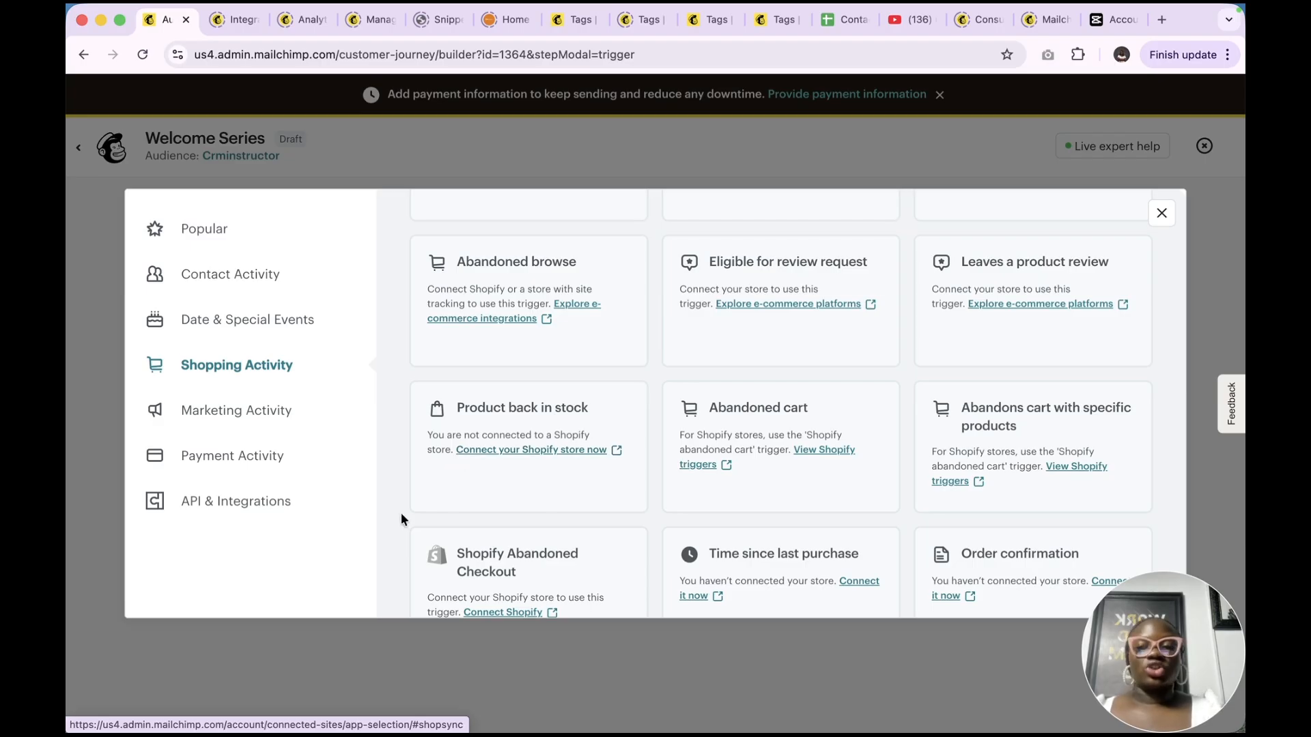
{"action": "scroll", "coordinate": [561, 510], "scroll_direction": "down", "scroll_amount": 9}
{"action": "scroll", "coordinate": [560, 508], "scroll_direction": "down", "scroll_amount": 3}
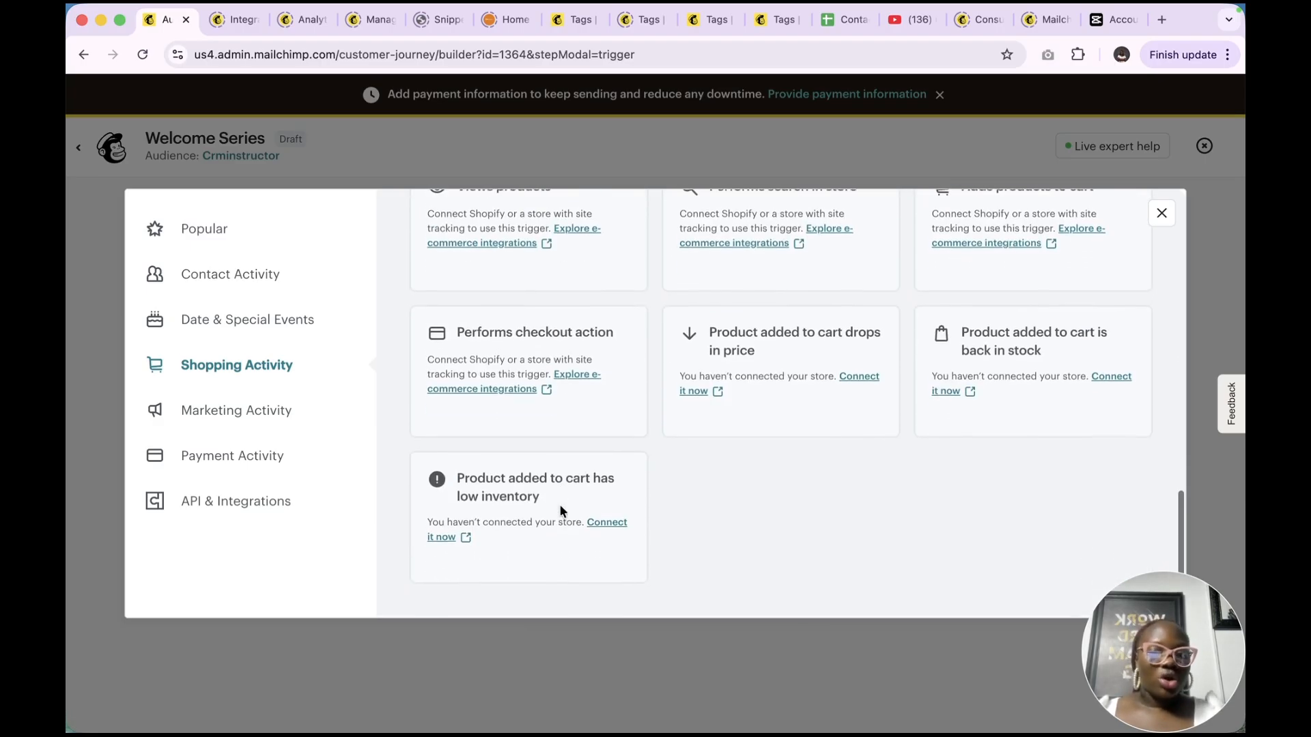
{"action": "scroll", "coordinate": [560, 507], "scroll_direction": "up", "scroll_amount": 7}
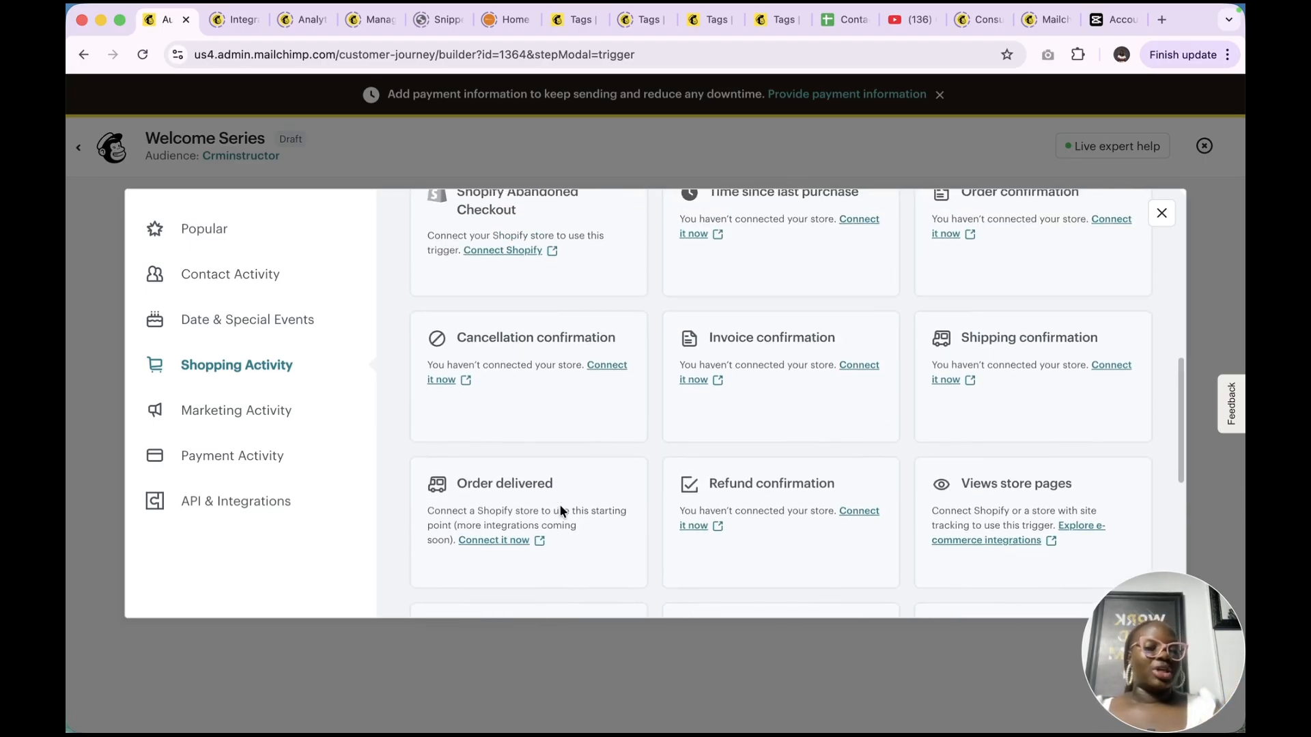
Examine the available flow triggers under Marketing Activity, Payment Activity and API & Integrations
{"action": "left_click", "coordinate": [229, 414]}
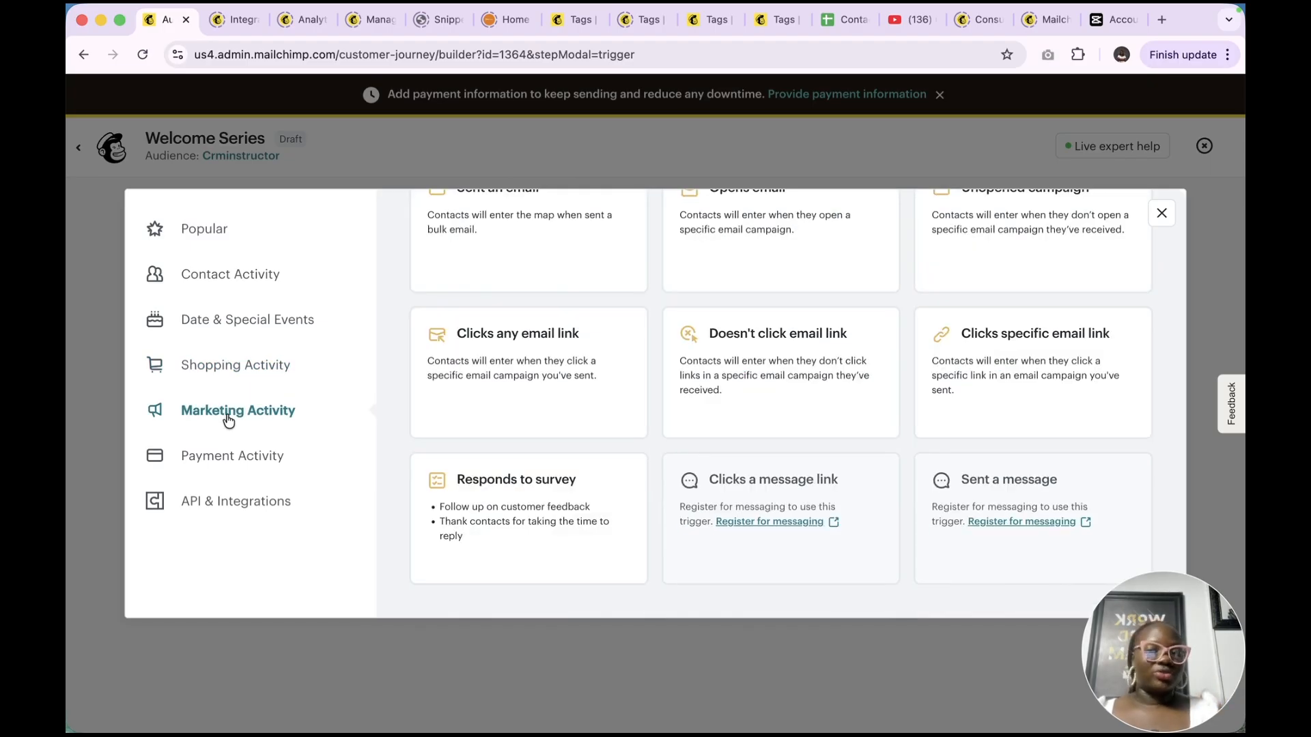
{"action": "scroll", "coordinate": [639, 390], "scroll_direction": "up", "scroll_amount": 3}
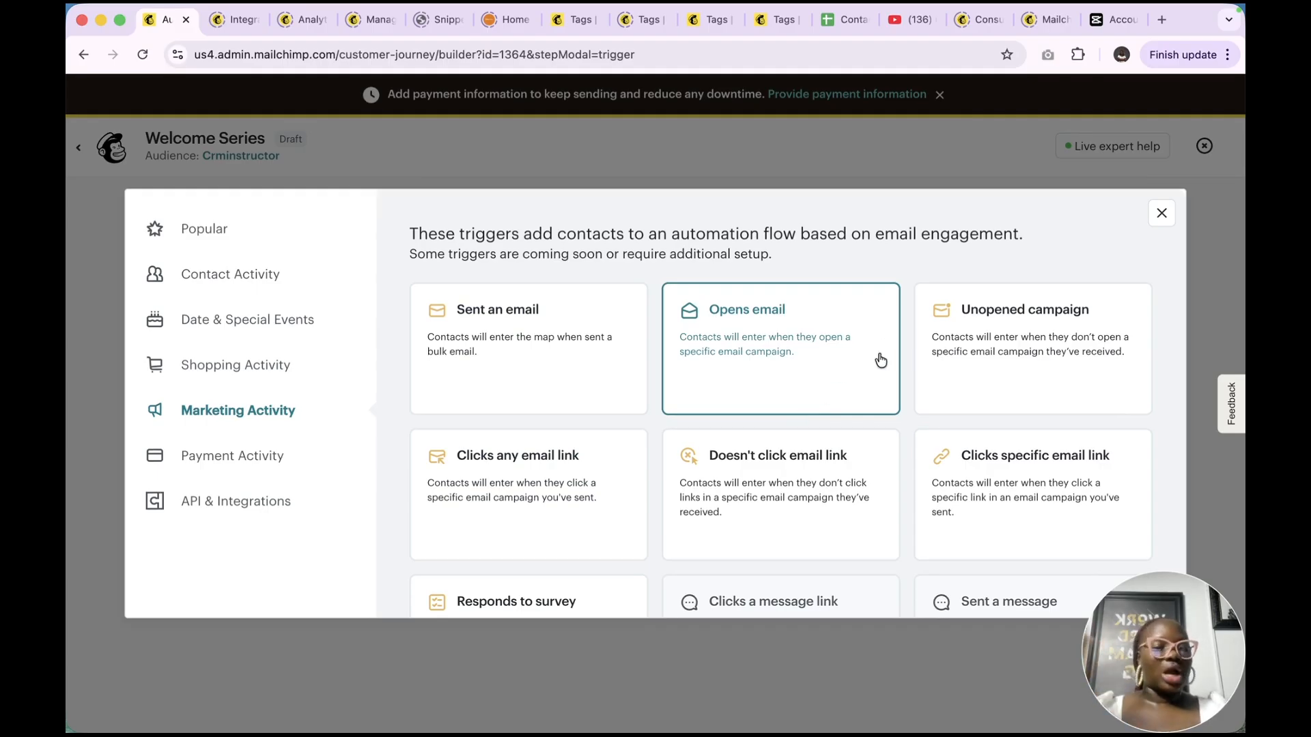
{"action": "scroll", "coordinate": [880, 360], "scroll_direction": "down", "scroll_amount": 3}
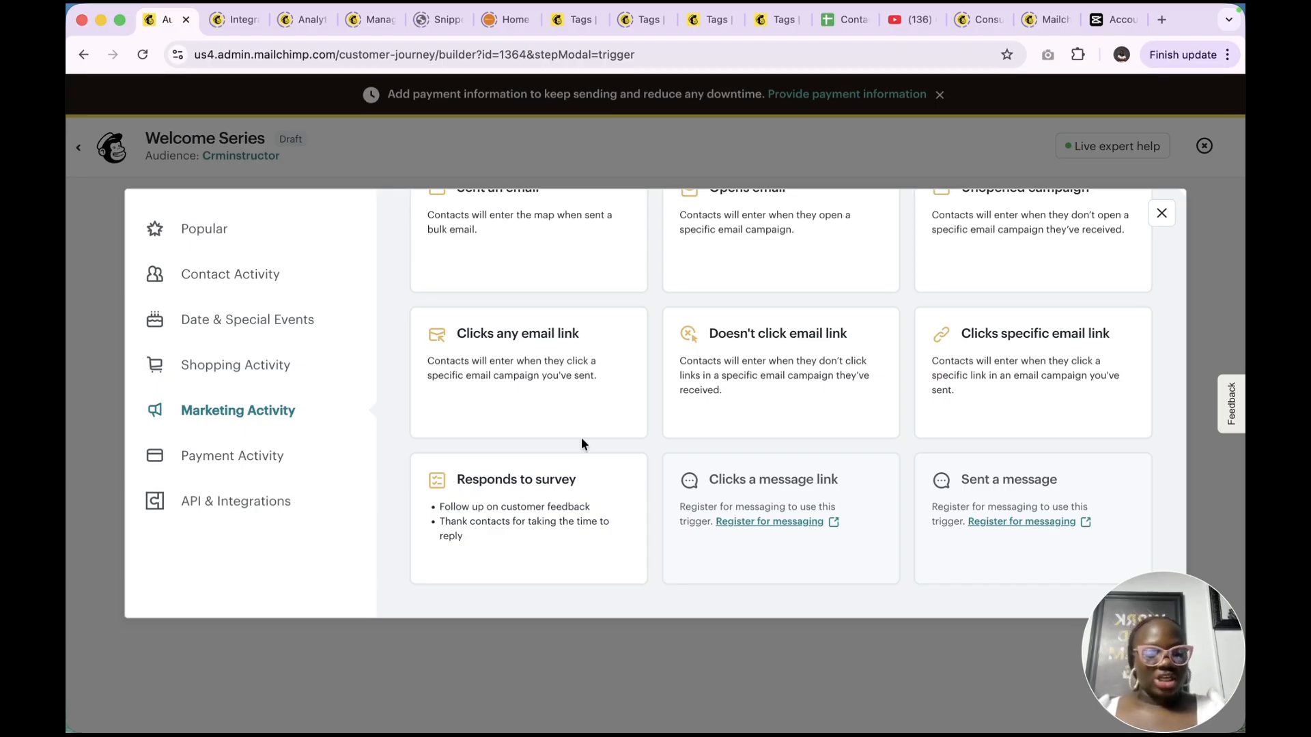
{"action": "left_click", "coordinate": [234, 458]}
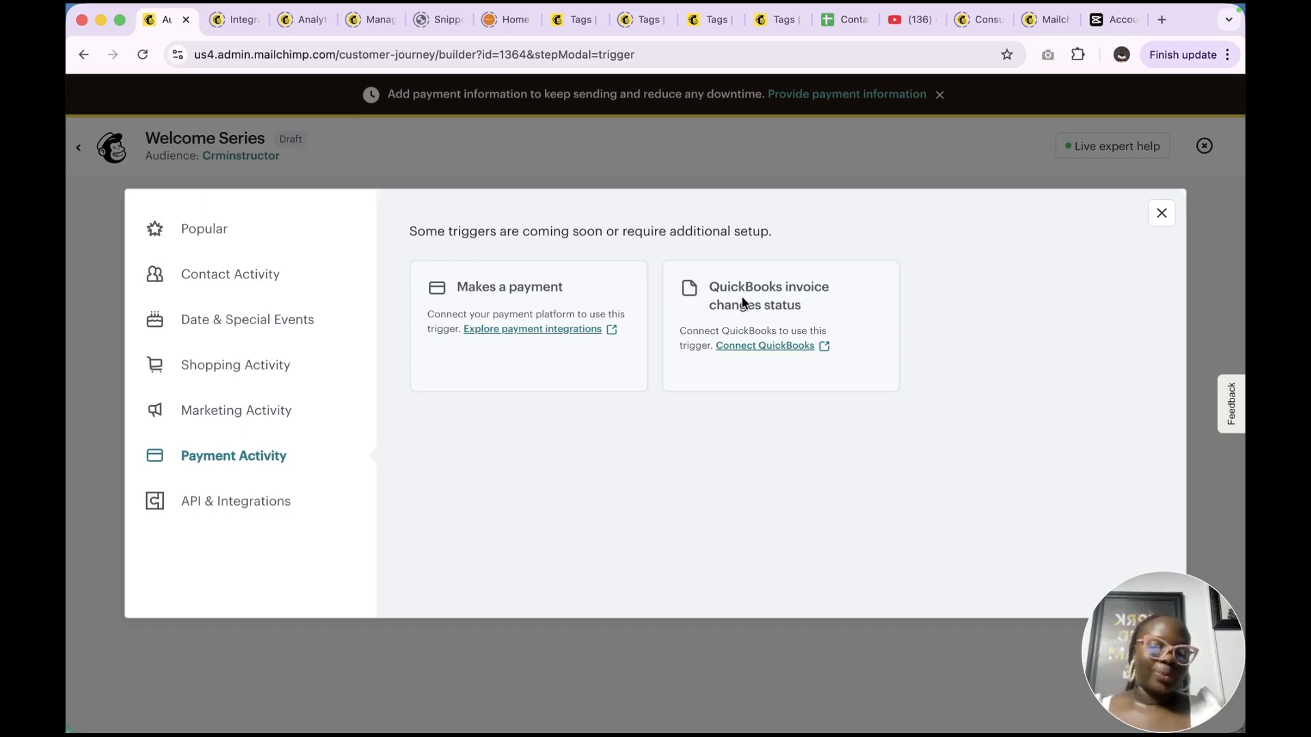
{"action": "left_click", "coordinate": [236, 507]}
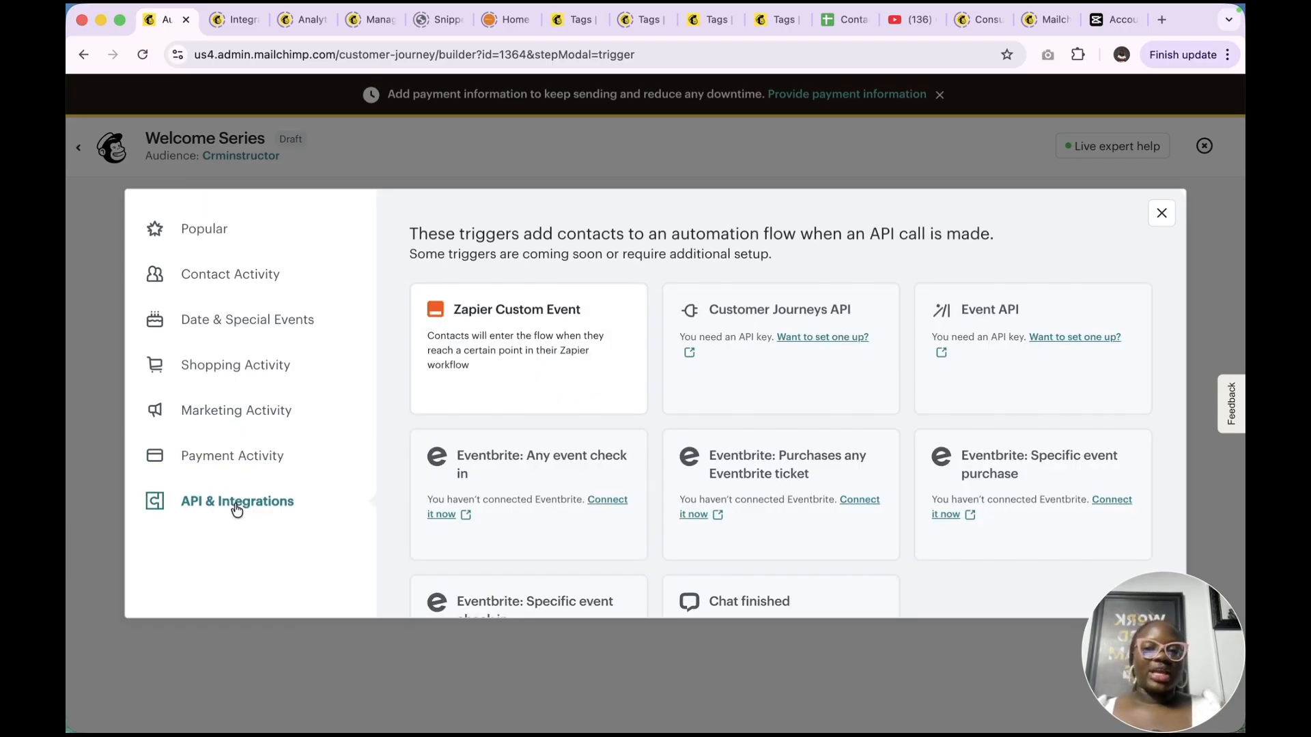
{"action": "scroll", "coordinate": [673, 522], "scroll_direction": "down", "scroll_amount": 2}
{"action": "scroll", "coordinate": [673, 523], "scroll_direction": "up", "scroll_amount": 2}
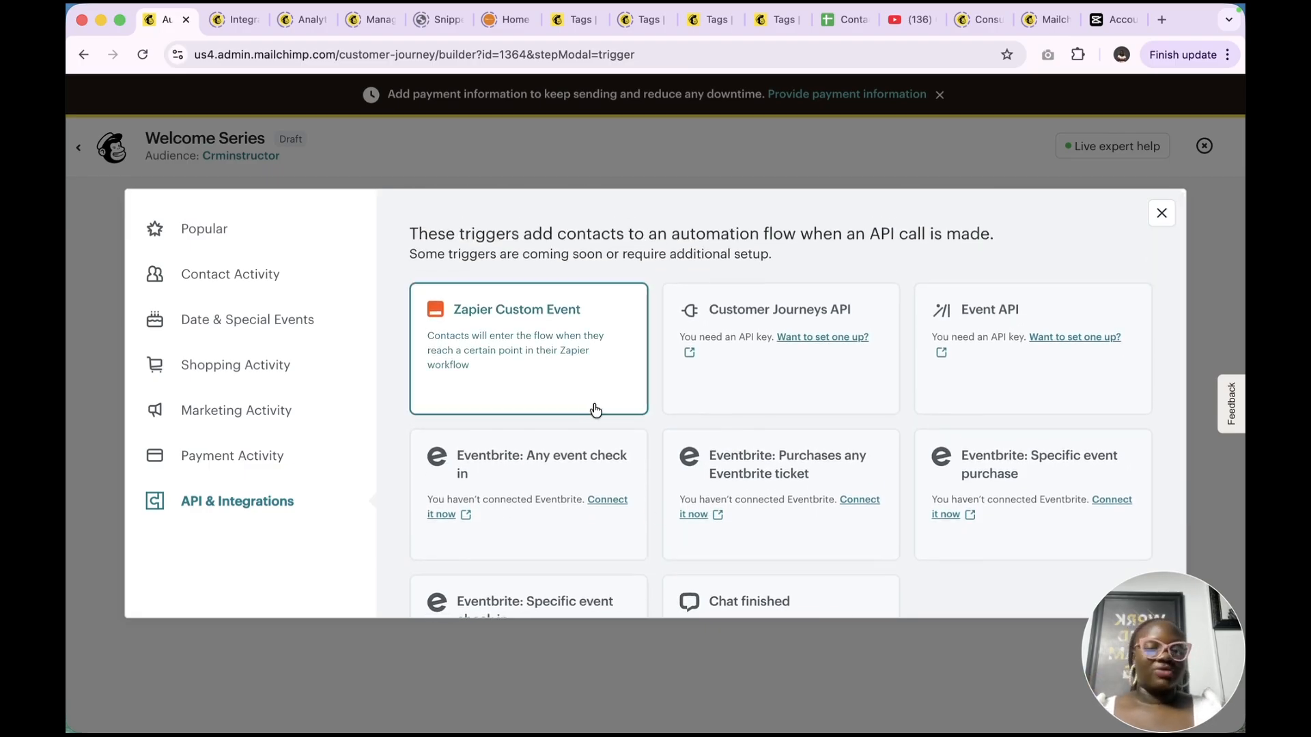
{"action": "scroll", "coordinate": [973, 451], "scroll_direction": "down", "scroll_amount": 1}
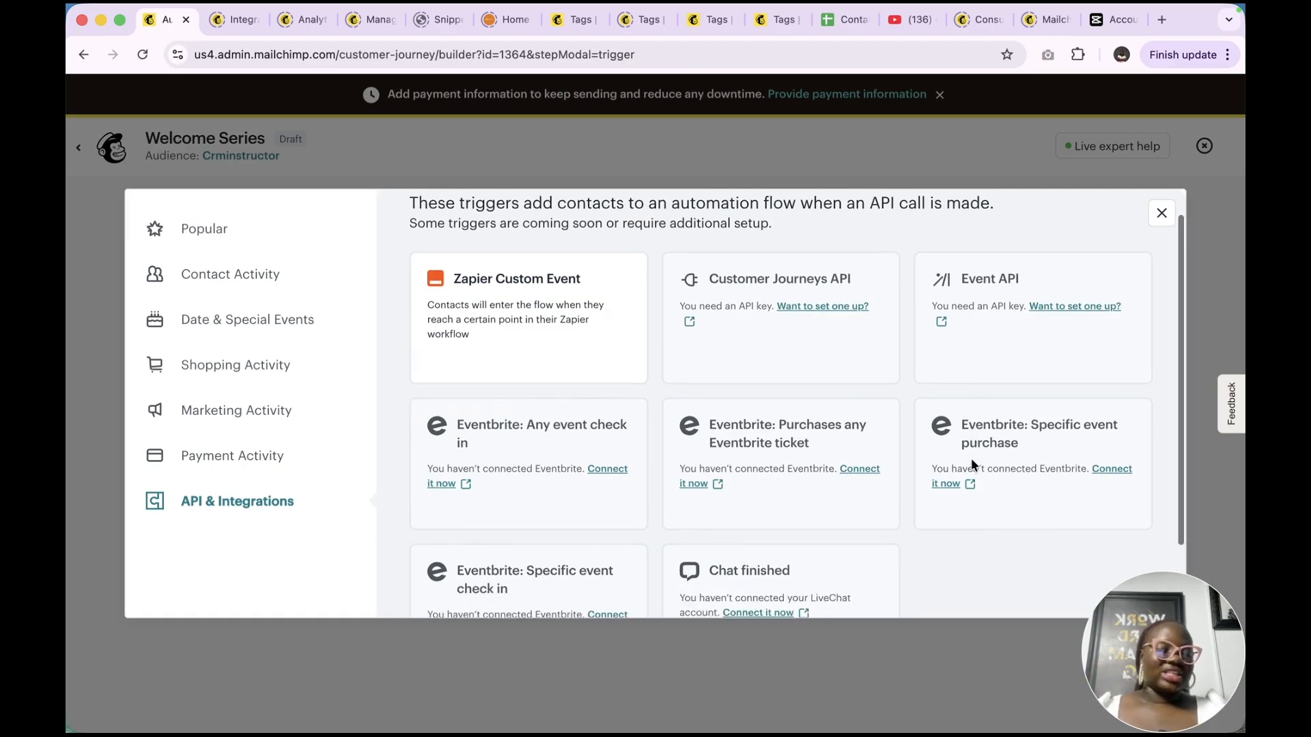
{"action": "scroll", "coordinate": [974, 464], "scroll_direction": "down", "scroll_amount": 3}
{"action": "scroll", "coordinate": [803, 445], "scroll_direction": "down", "scroll_amount": 1}
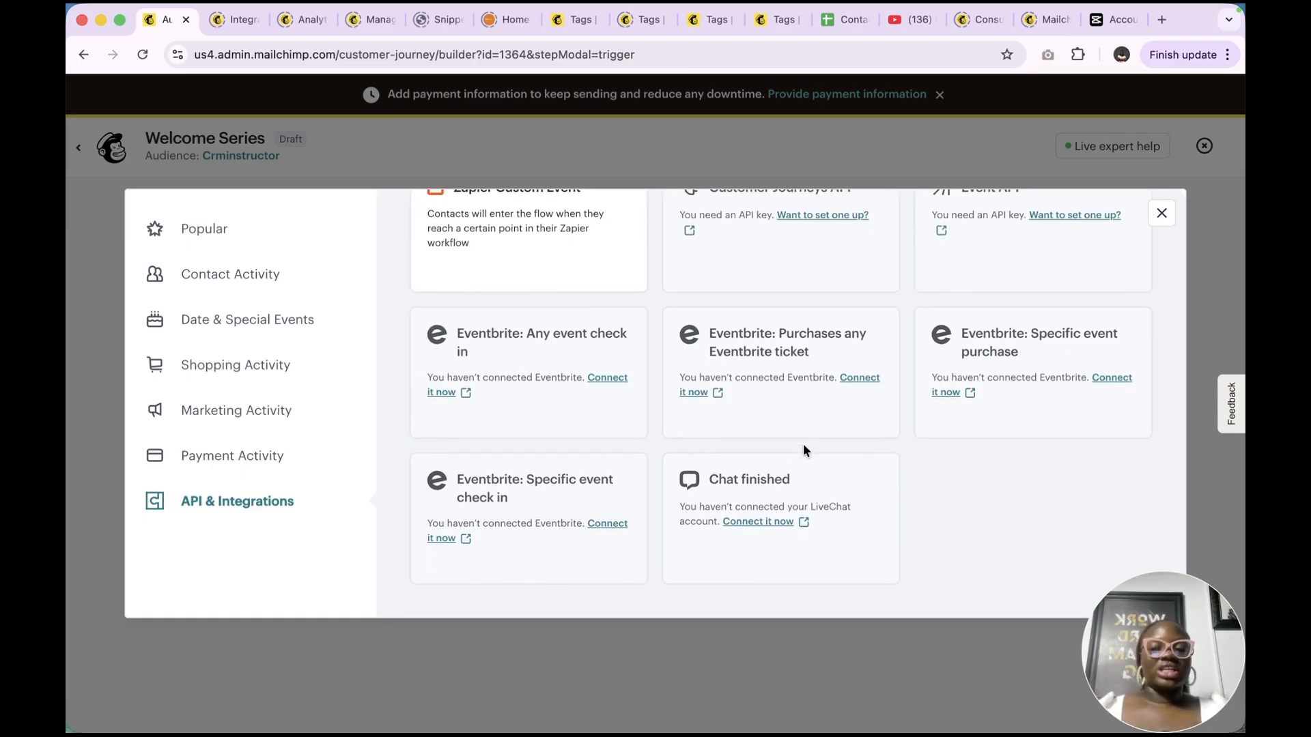
{"action": "scroll", "coordinate": [802, 444], "scroll_direction": "up", "scroll_amount": 4}
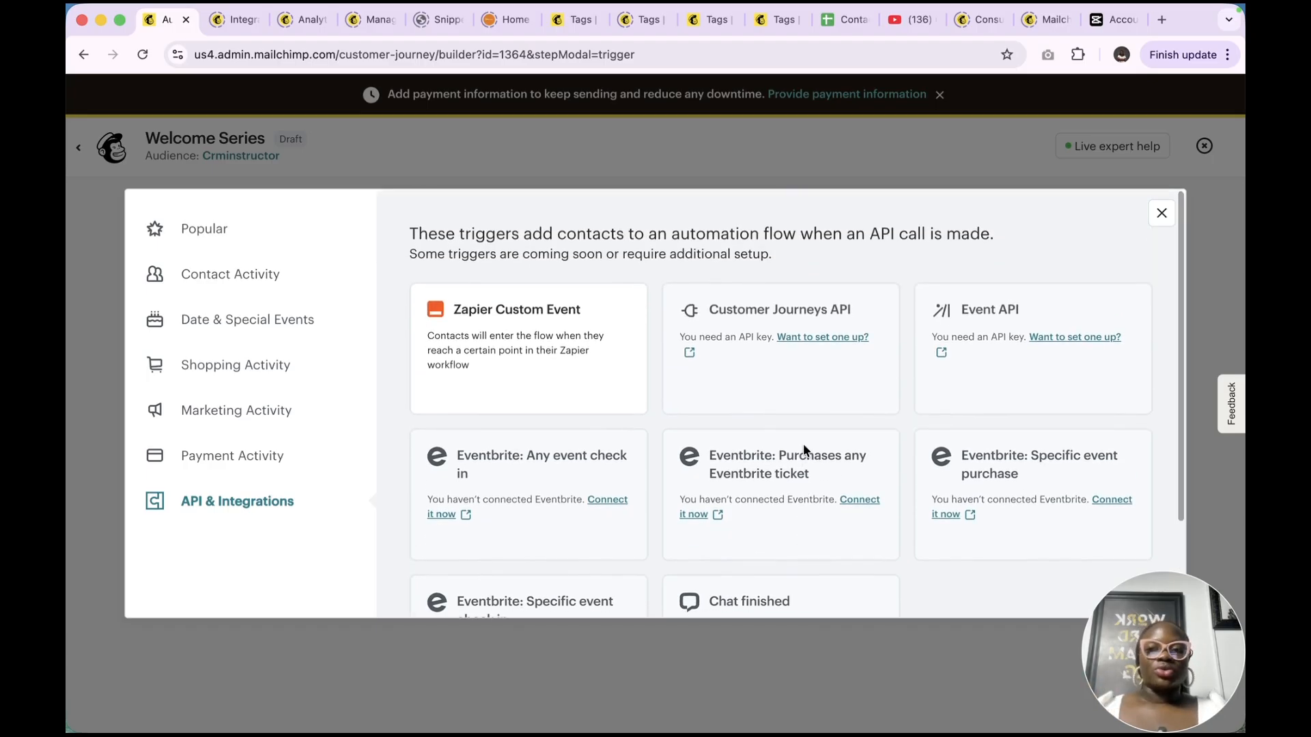
Choose the Tag added contact-activity trigger for the flow and set its tag to New Lead
{"action": "left_click", "coordinate": [217, 277]}
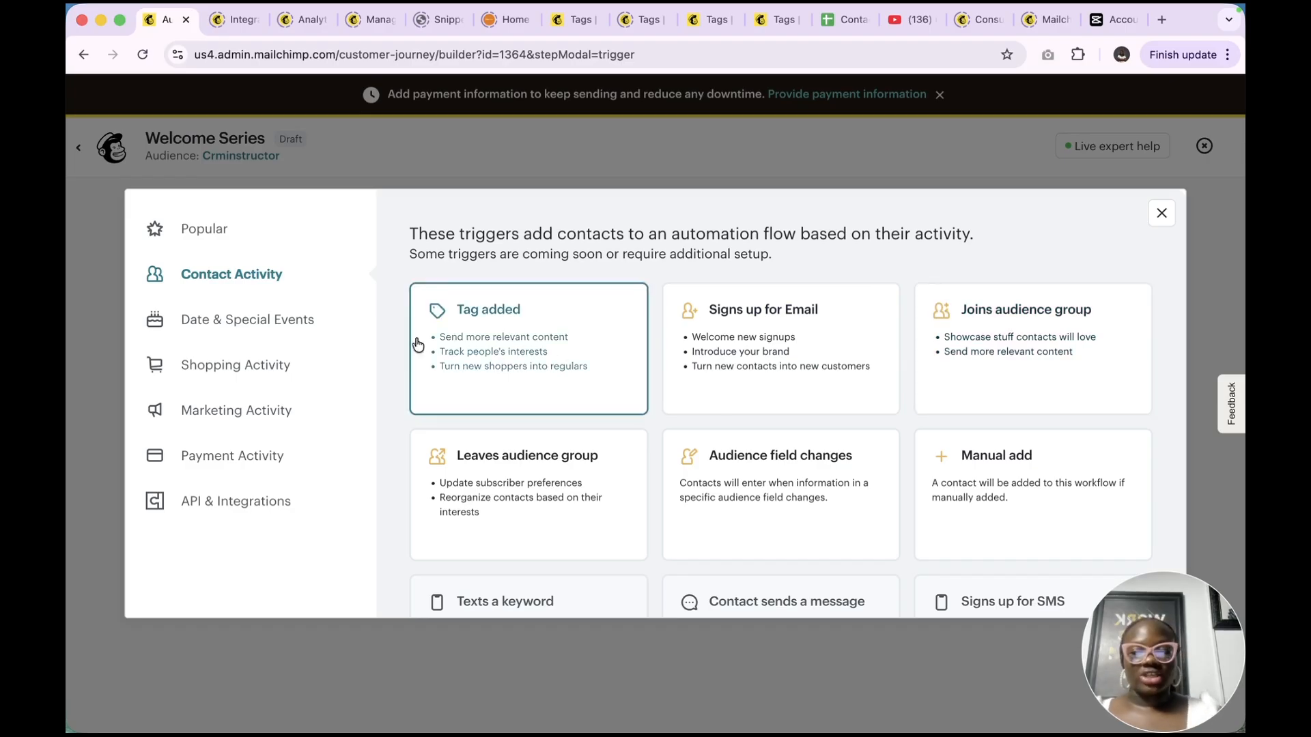
{"action": "left_click", "coordinate": [233, 415]}
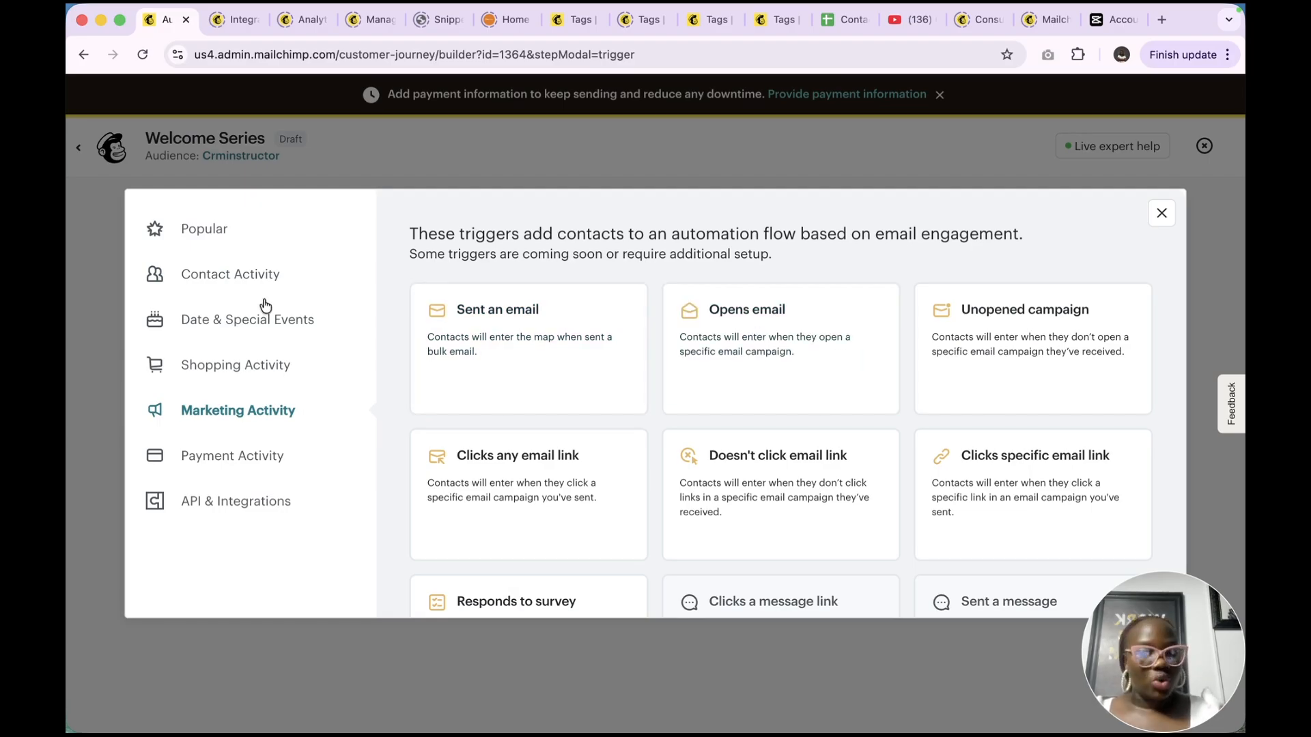
{"action": "left_click", "coordinate": [221, 280]}
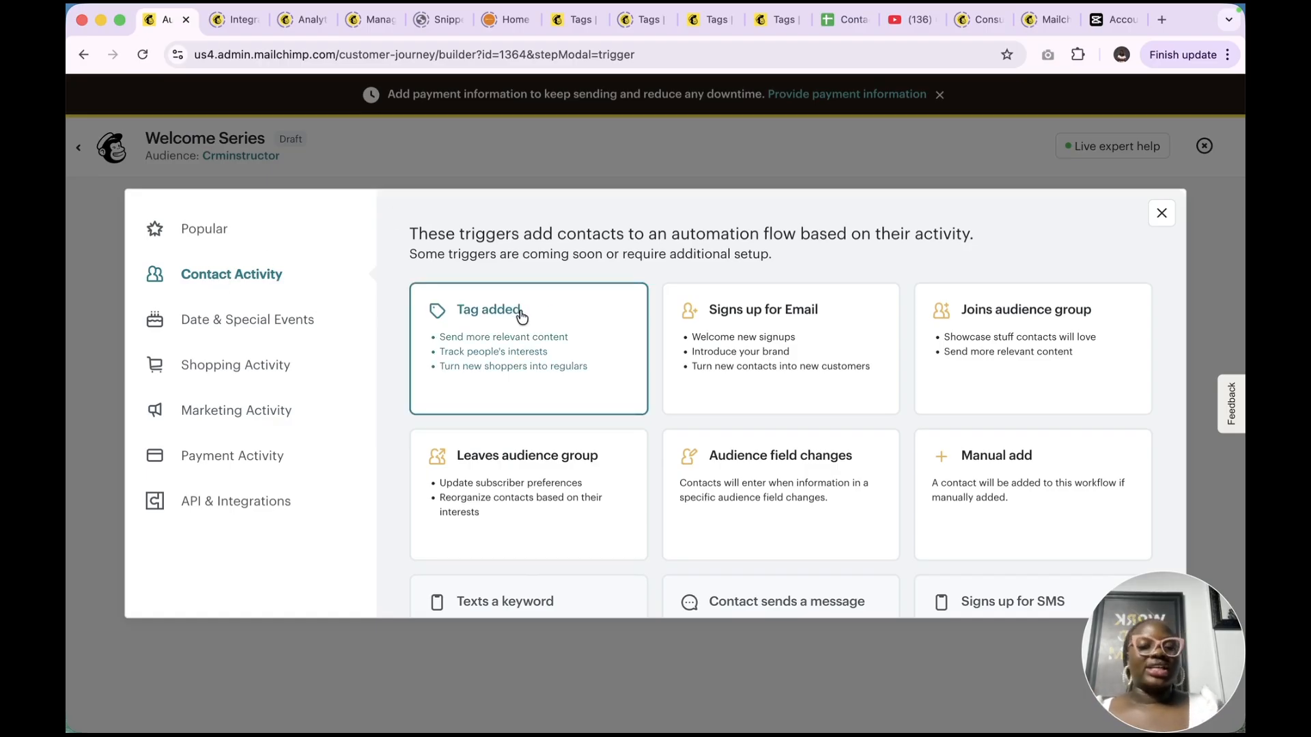
{"action": "left_click", "coordinate": [557, 313]}
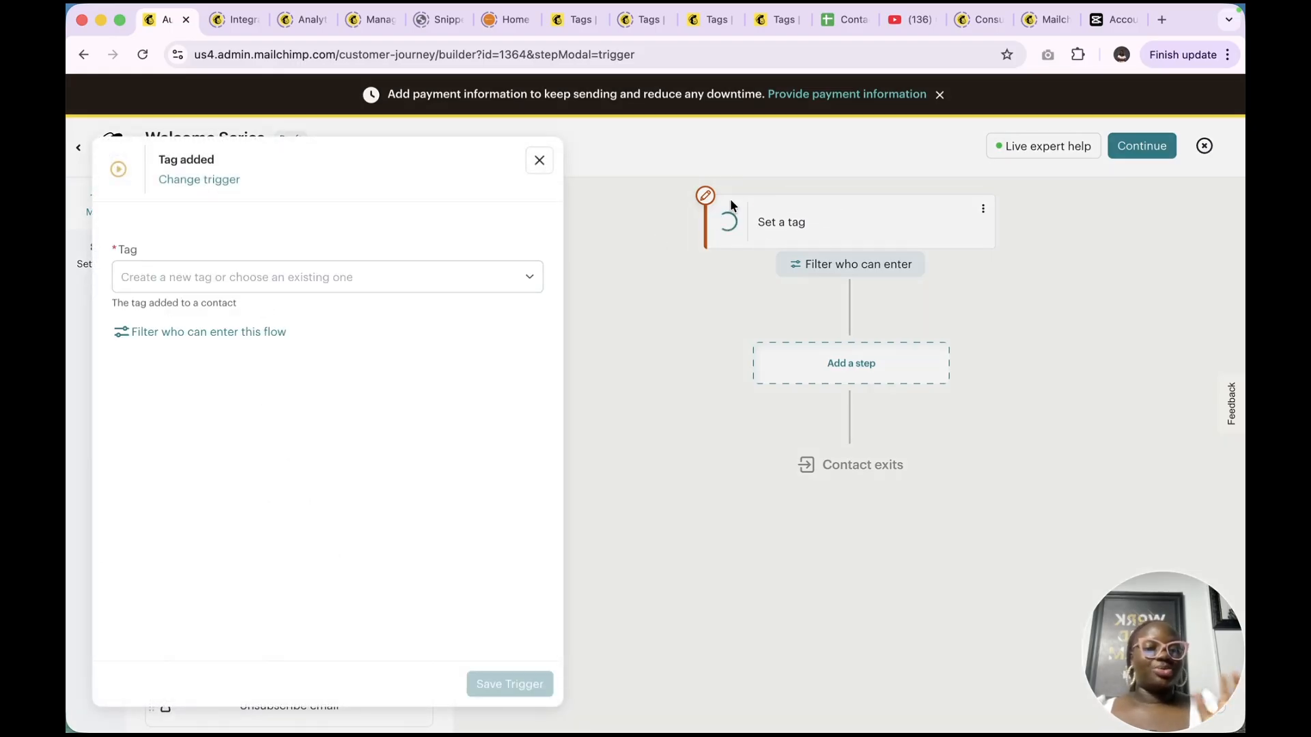
{"action": "left_click", "coordinate": [384, 277]}
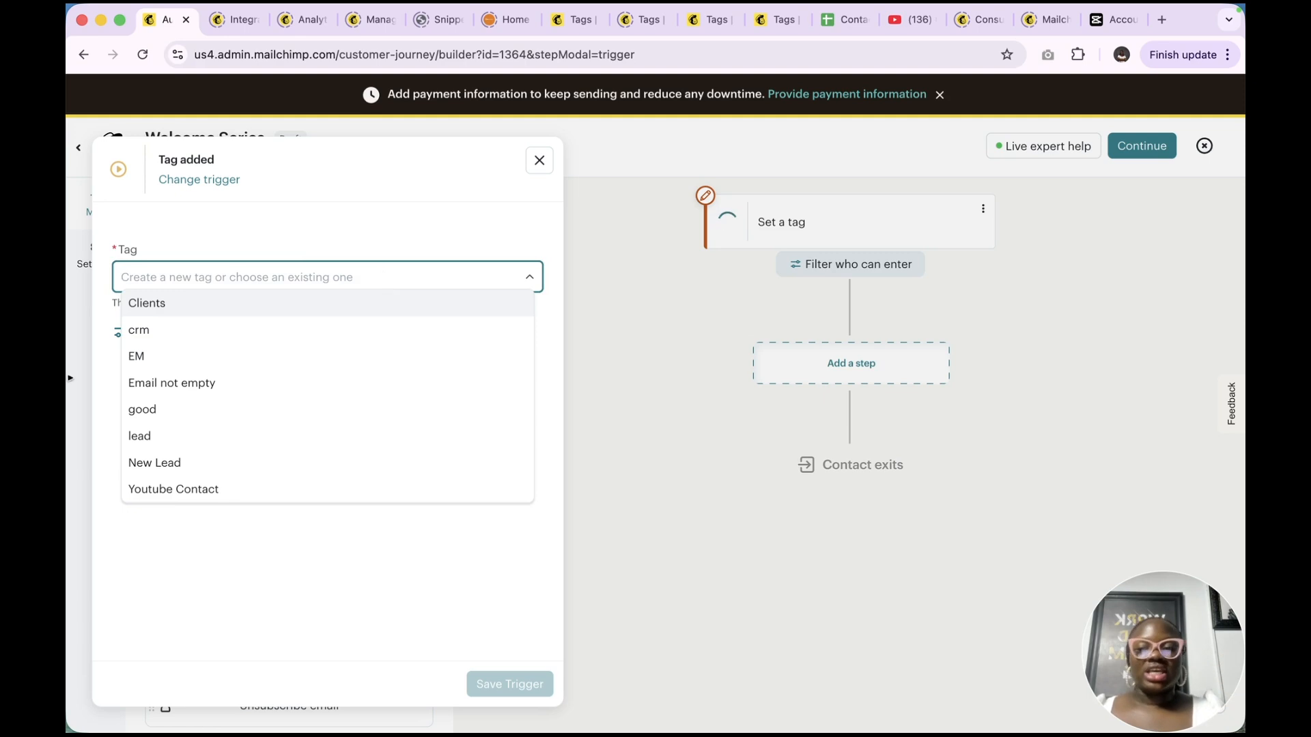
{"action": "left_click", "coordinate": [159, 470]}
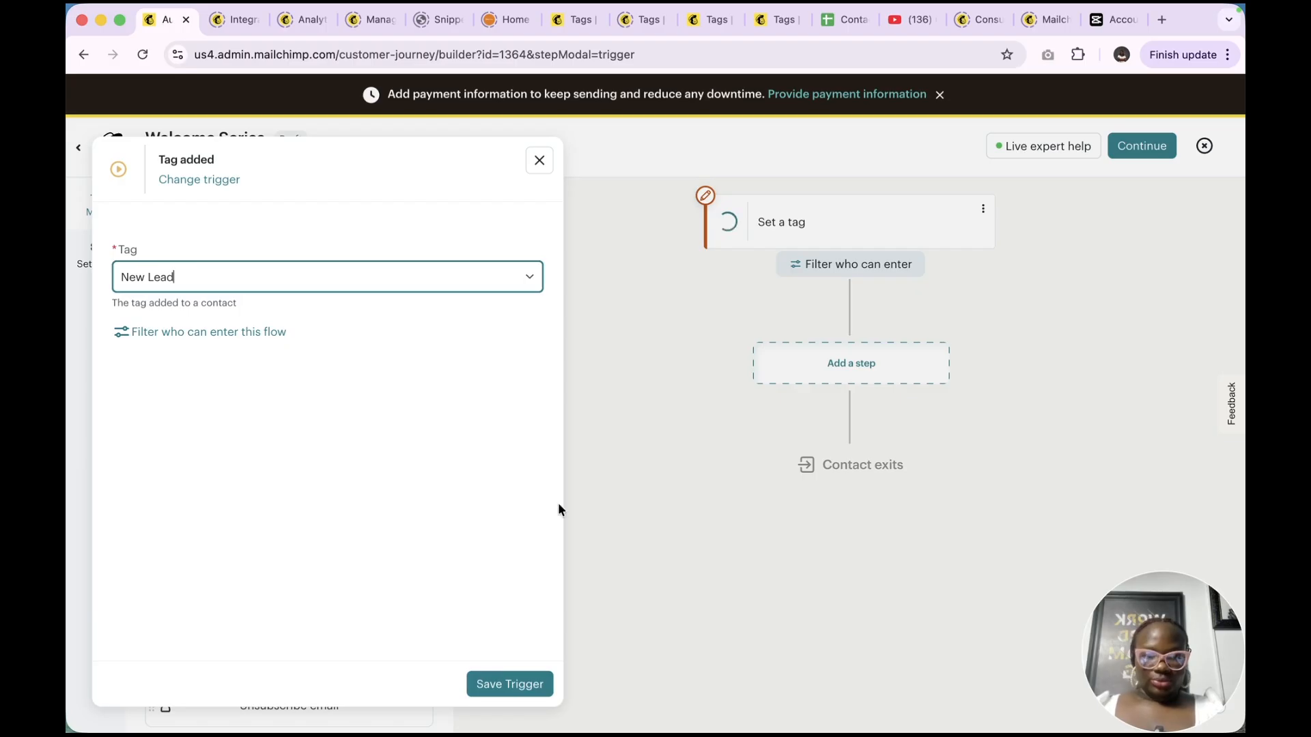
{"action": "left_click", "coordinate": [208, 331]}
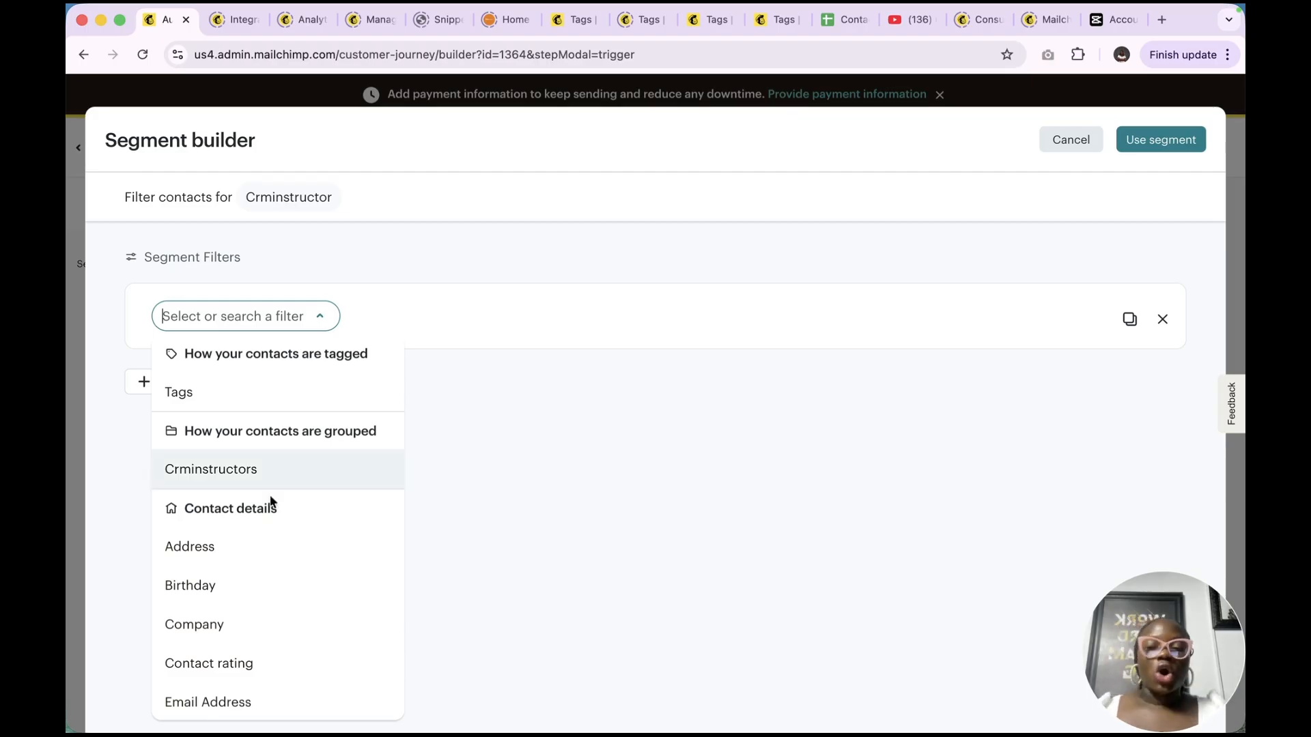
{"action": "scroll", "coordinate": [244, 595], "scroll_direction": "down", "scroll_amount": 3}
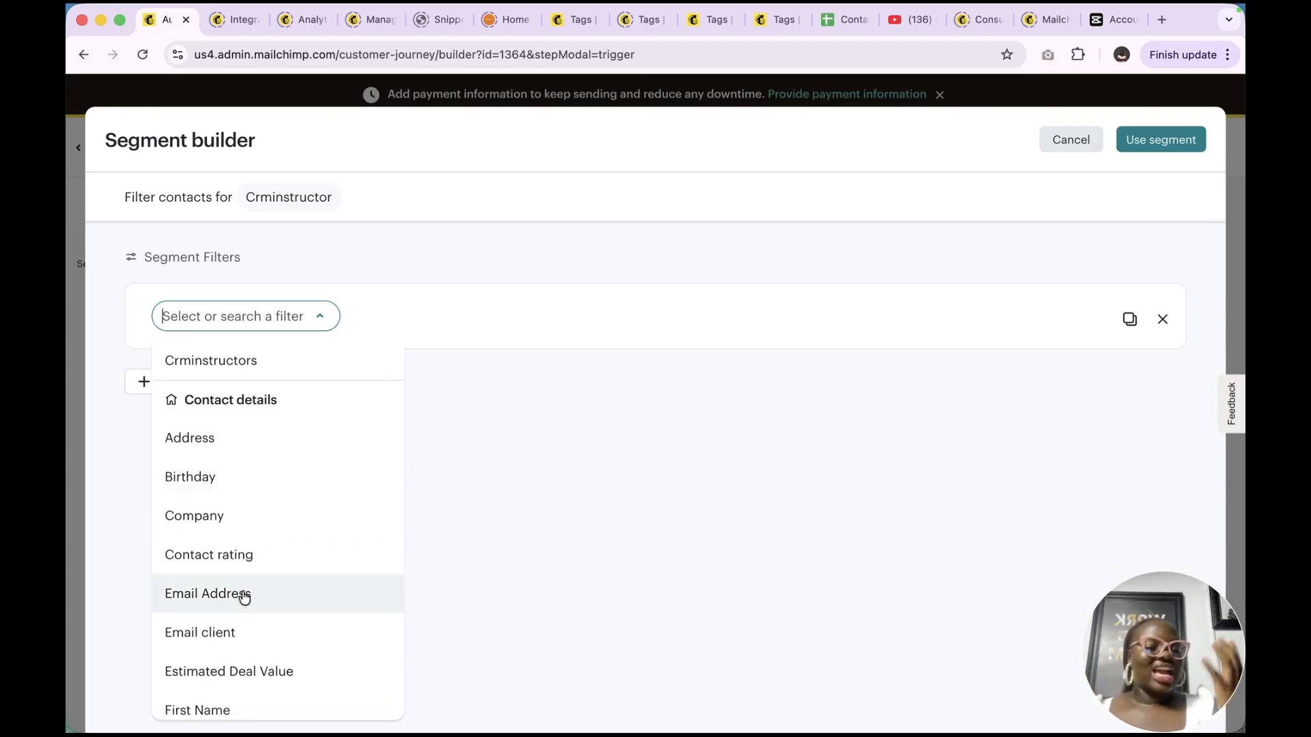
{"action": "scroll", "coordinate": [243, 597], "scroll_direction": "down", "scroll_amount": 2}
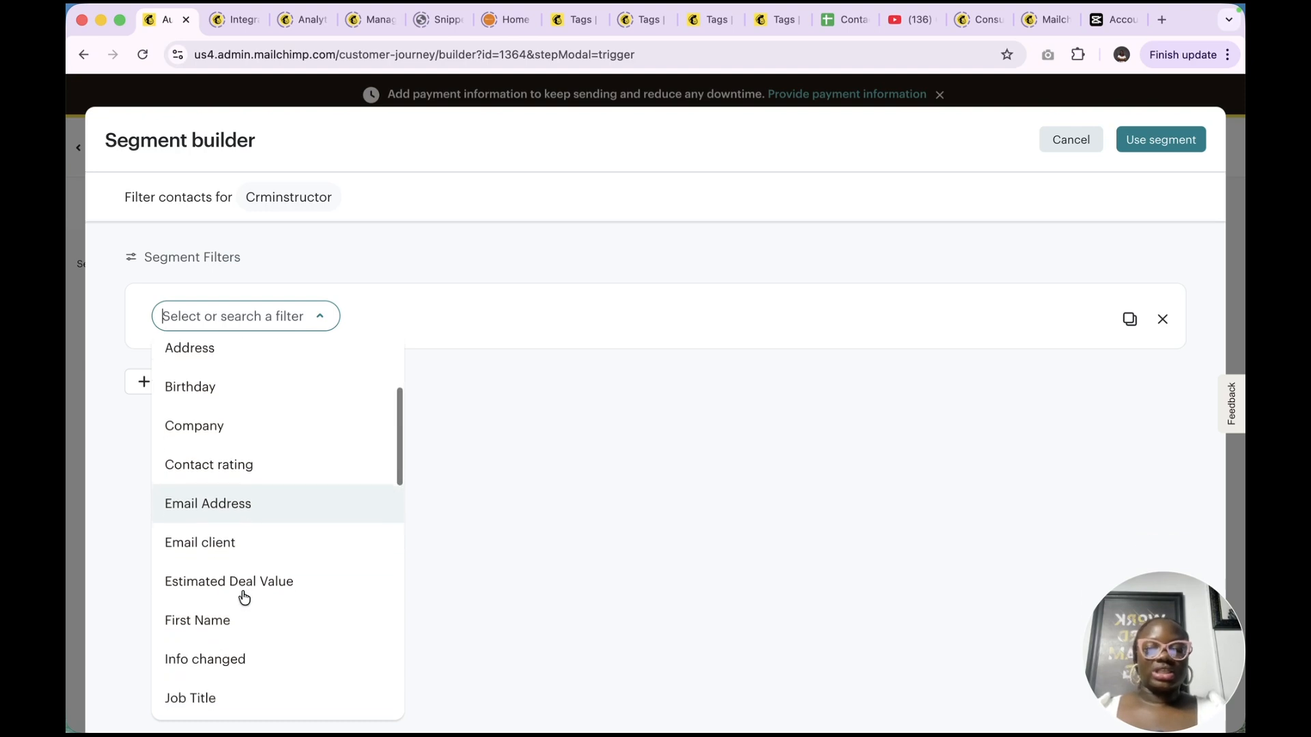
{"action": "scroll", "coordinate": [244, 597], "scroll_direction": "down", "scroll_amount": 2}
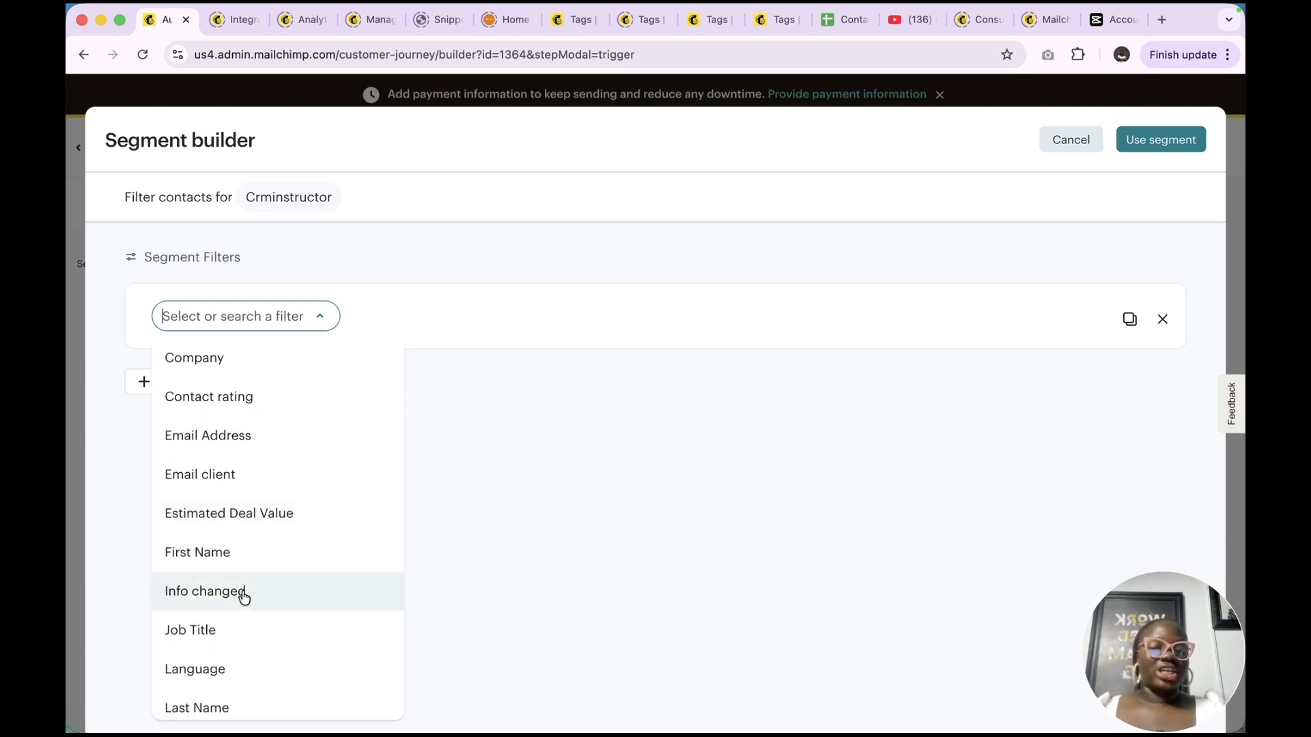
{"action": "scroll", "coordinate": [244, 597], "scroll_direction": "down", "scroll_amount": 3}
{"action": "scroll", "coordinate": [243, 597], "scroll_direction": "down", "scroll_amount": 2}
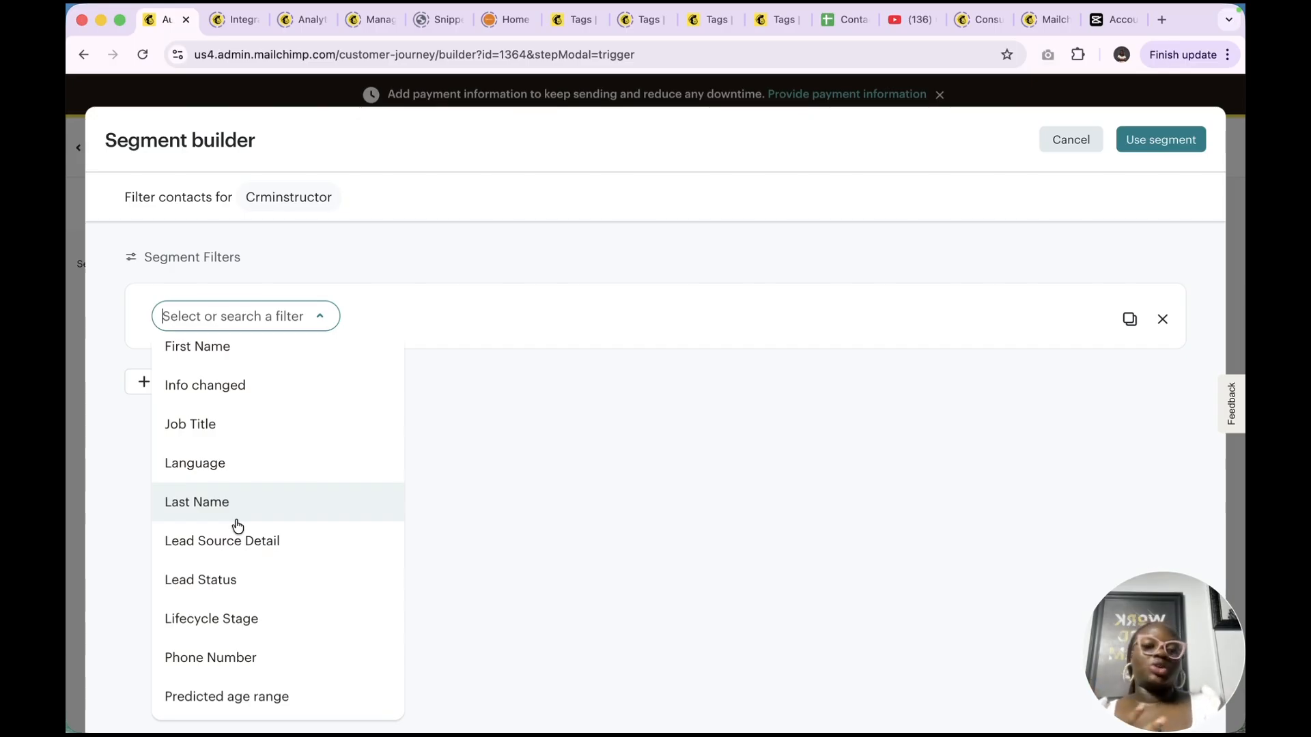
{"action": "scroll", "coordinate": [238, 525], "scroll_direction": "down", "scroll_amount": 3}
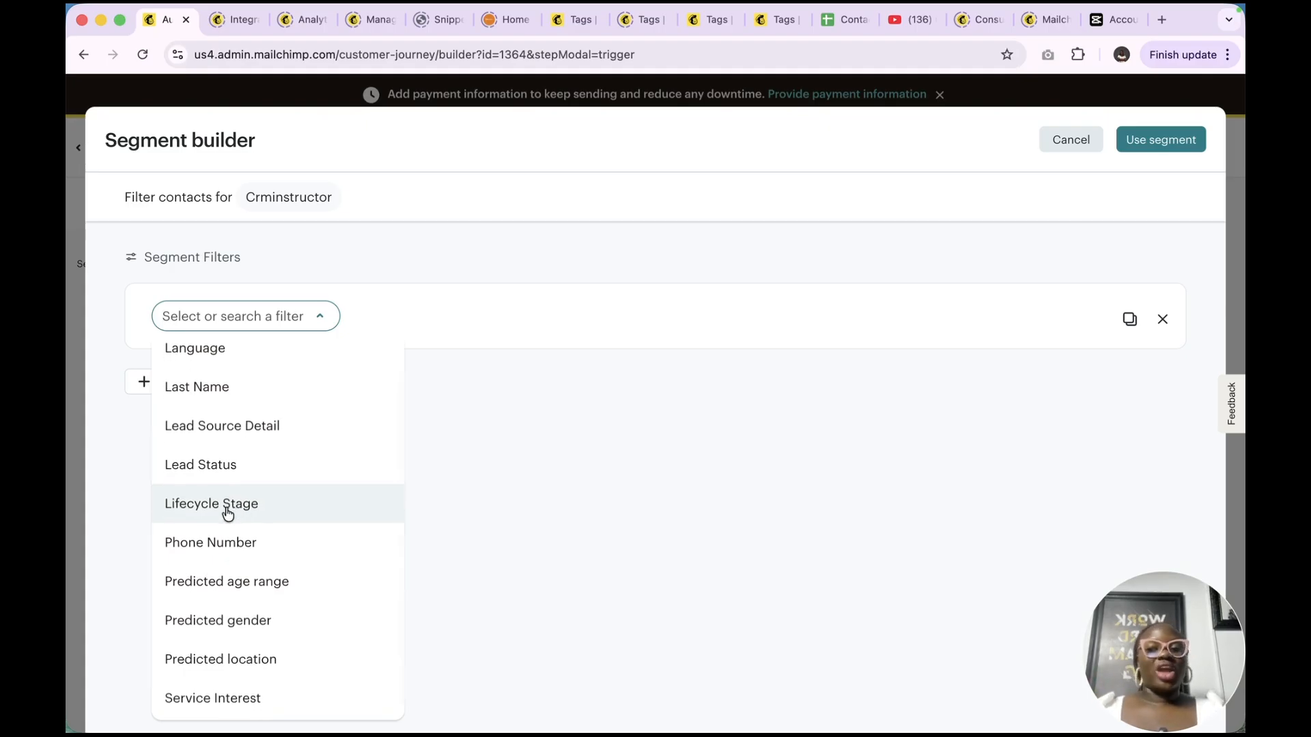
{"action": "left_click", "coordinate": [227, 512]}
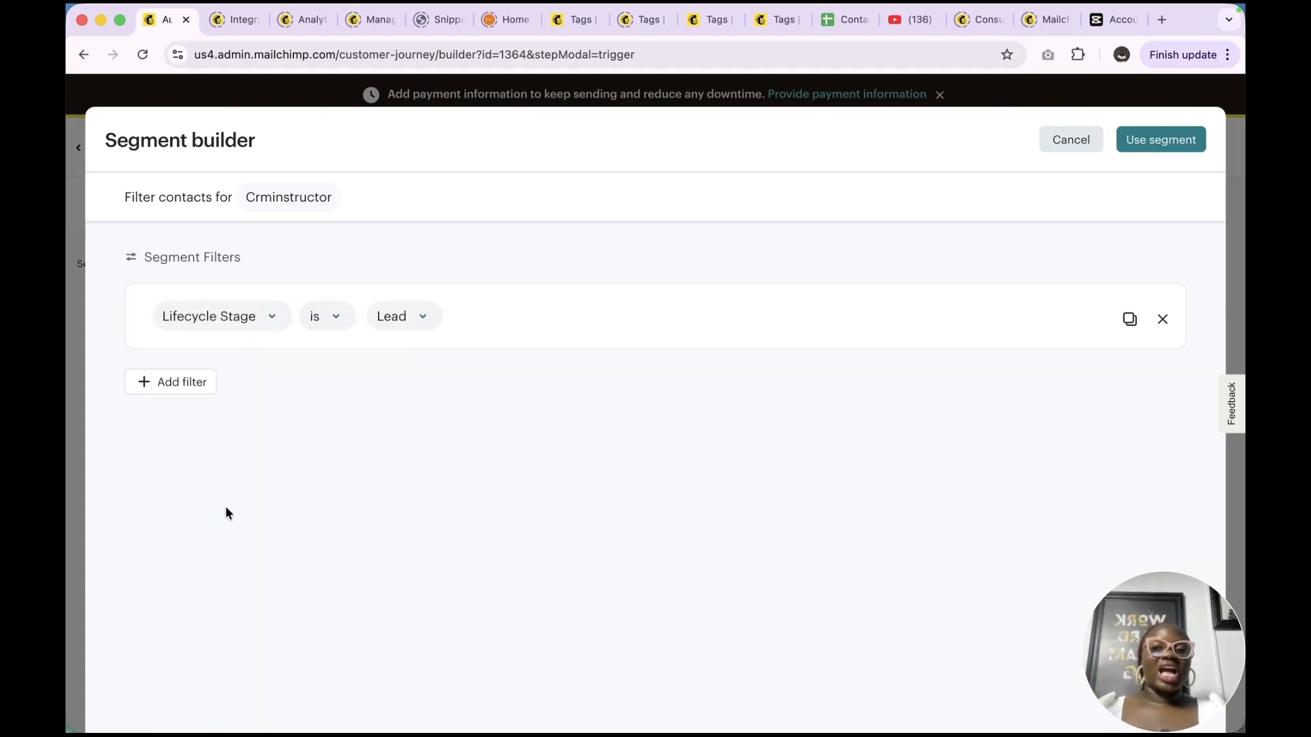
{"action": "left_click", "coordinate": [423, 323]}
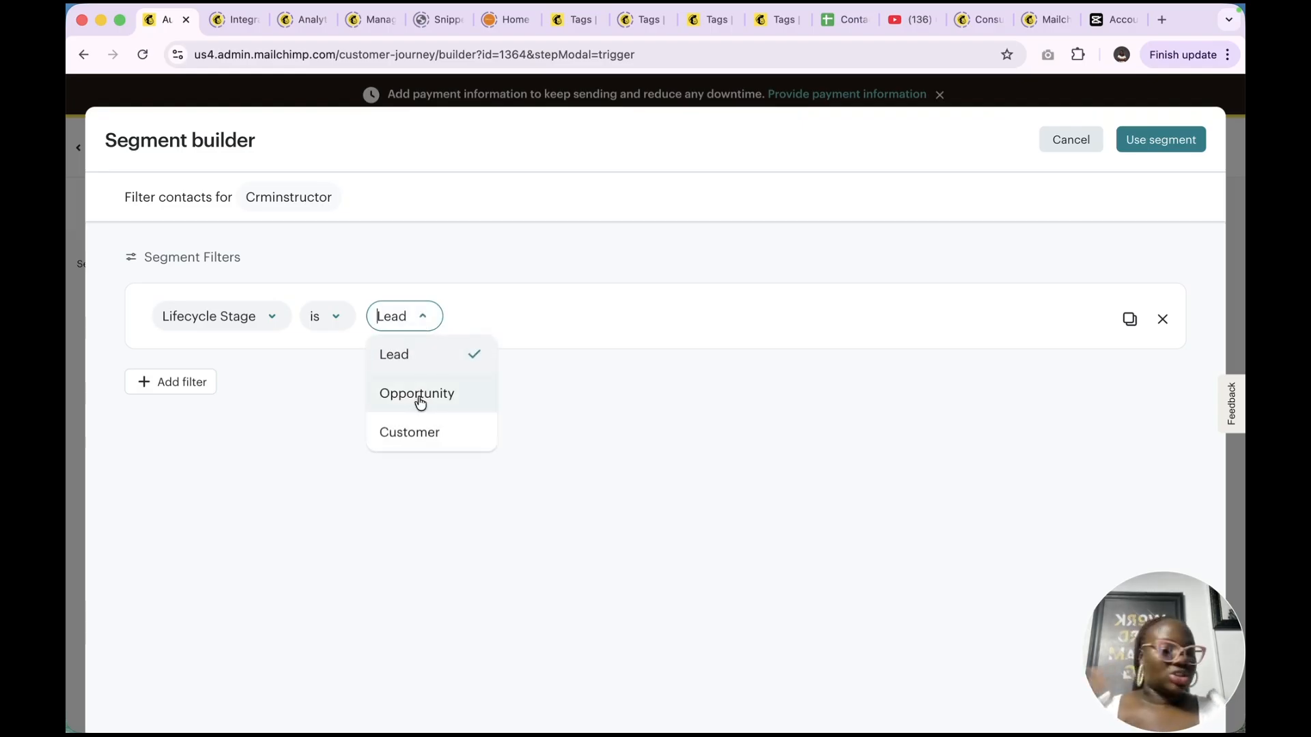
{"action": "left_click", "coordinate": [240, 319]}
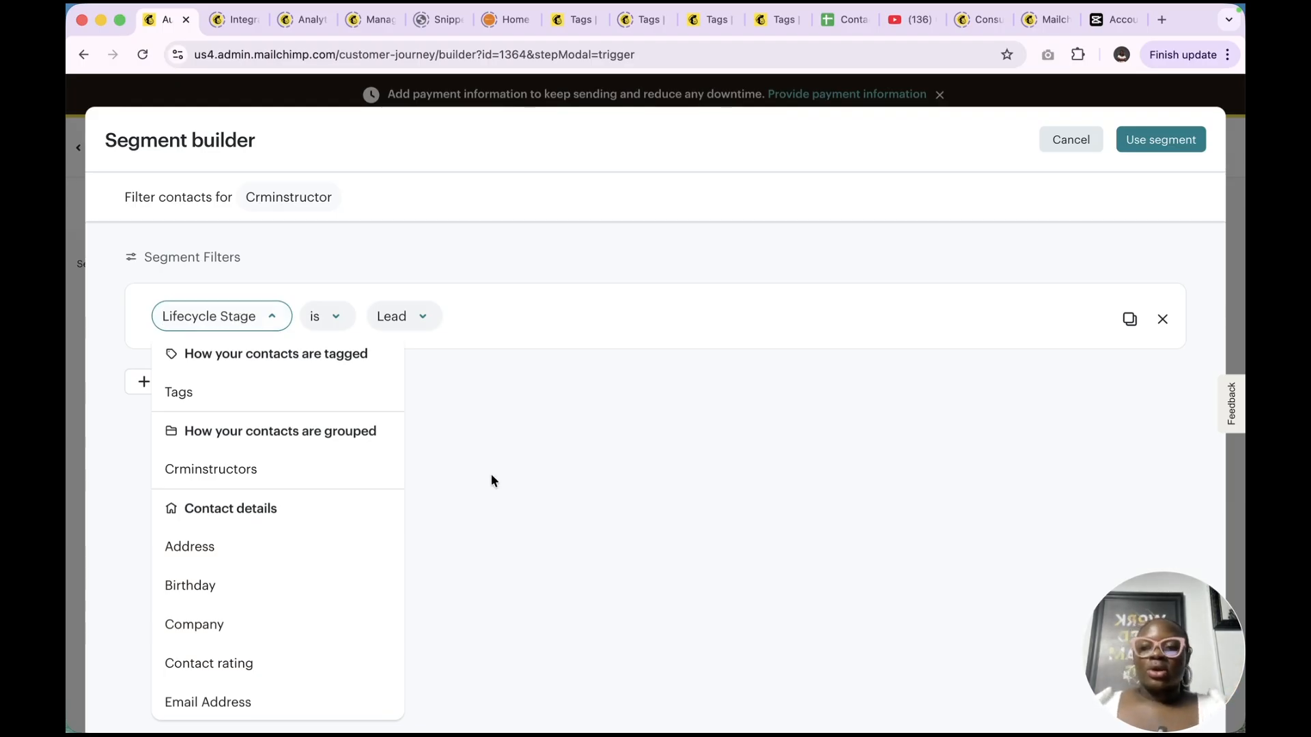
{"action": "left_click", "coordinate": [1163, 320]}
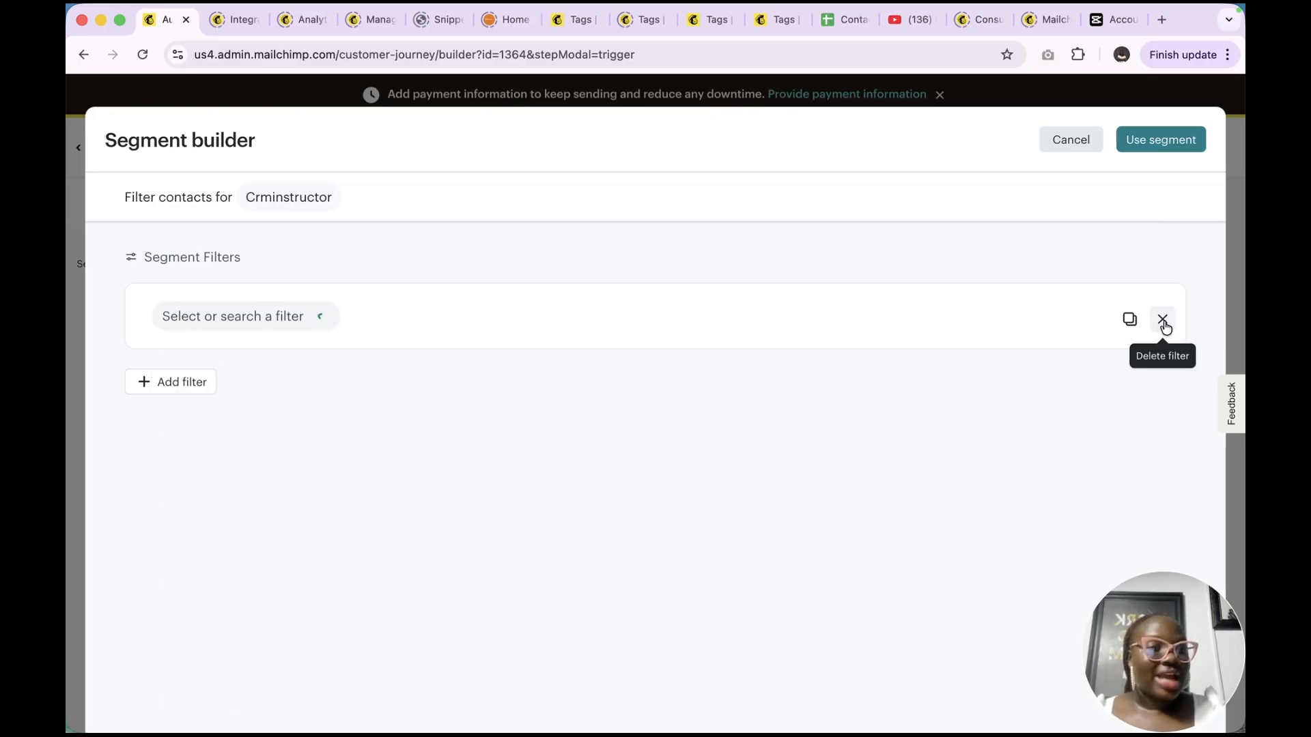
{"action": "left_click", "coordinate": [1073, 139]}
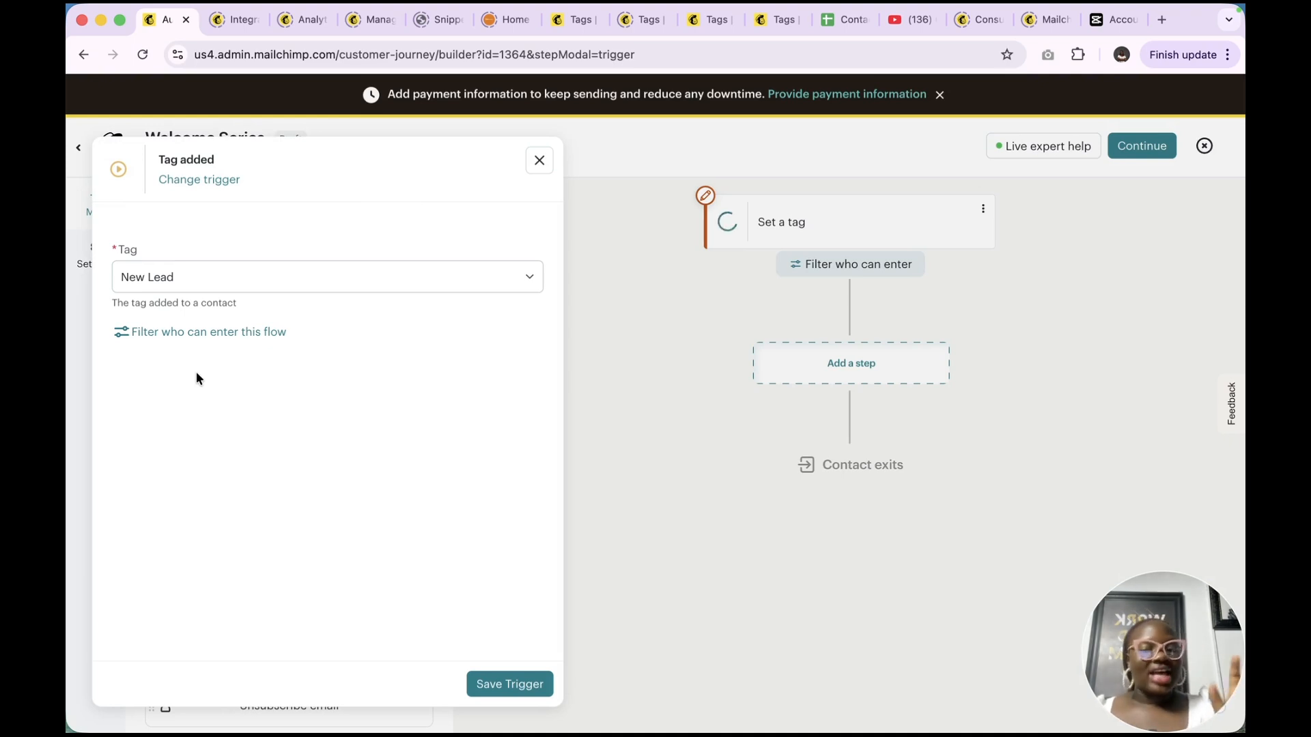
Save the New Lead tag trigger and review the rules and actions available for the flow map
{"action": "left_click", "coordinate": [491, 684]}
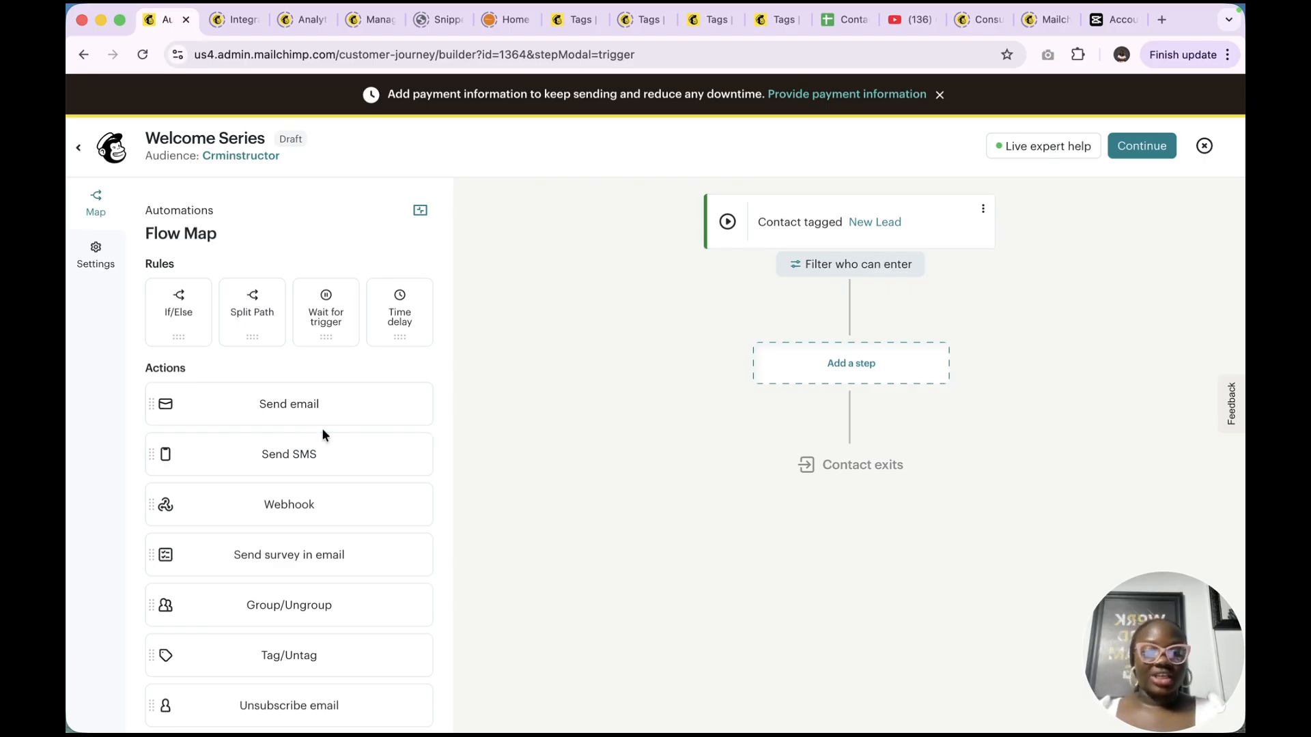
{"action": "scroll", "coordinate": [330, 457], "scroll_direction": "down", "scroll_amount": 5}
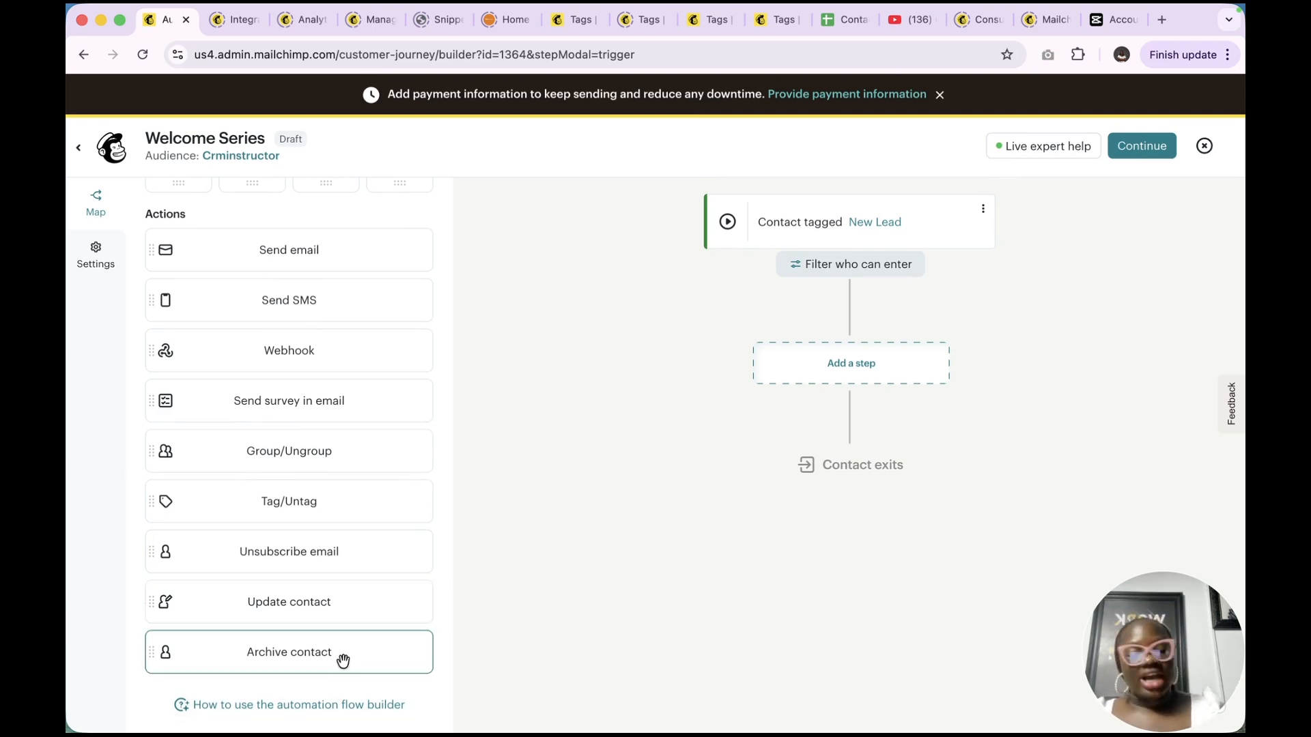
{"action": "scroll", "coordinate": [321, 444], "scroll_direction": "up", "scroll_amount": 3}
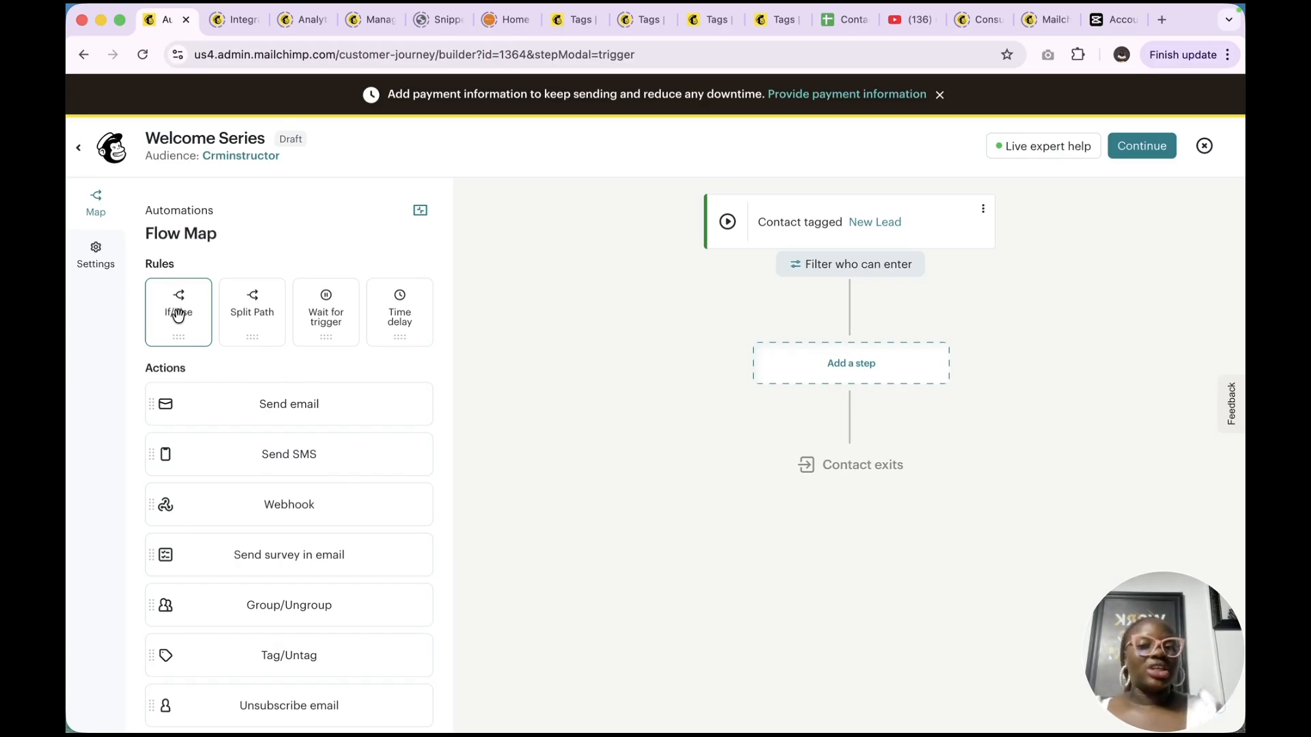
Add an If/Else rule below the trigger with the condition Lead Status is New
{"action": "left_click_drag", "start_coordinate": [178, 314], "coordinate": [861, 376]}
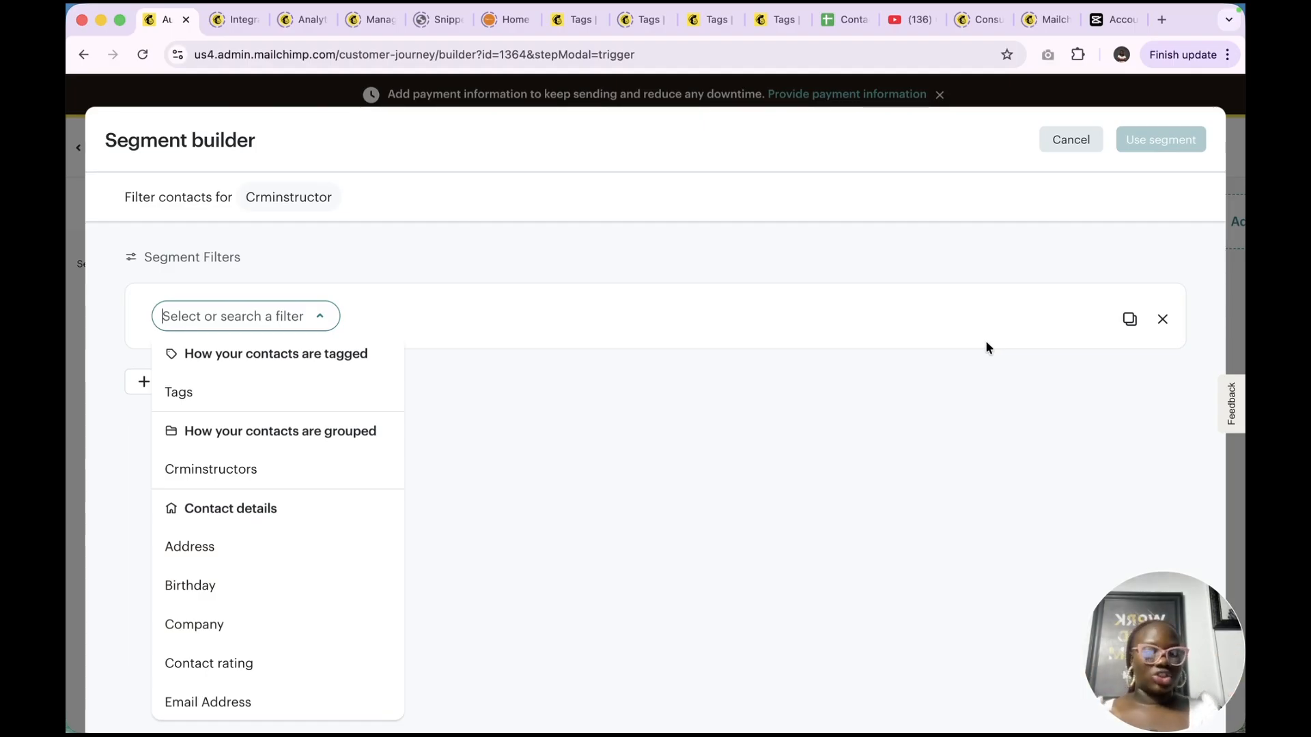
{"action": "scroll", "coordinate": [270, 523], "scroll_direction": "down", "scroll_amount": 5}
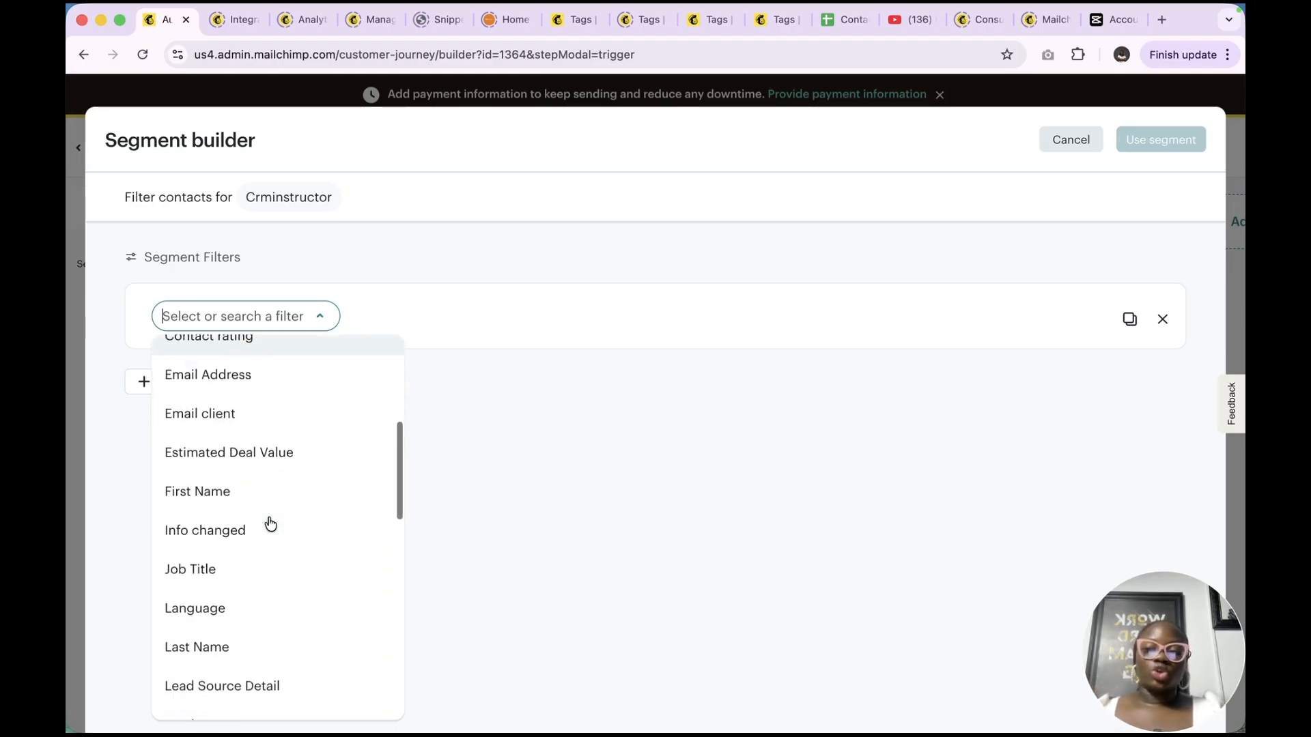
{"action": "scroll", "coordinate": [266, 524], "scroll_direction": "down", "scroll_amount": 4}
{"action": "left_click", "coordinate": [261, 506]}
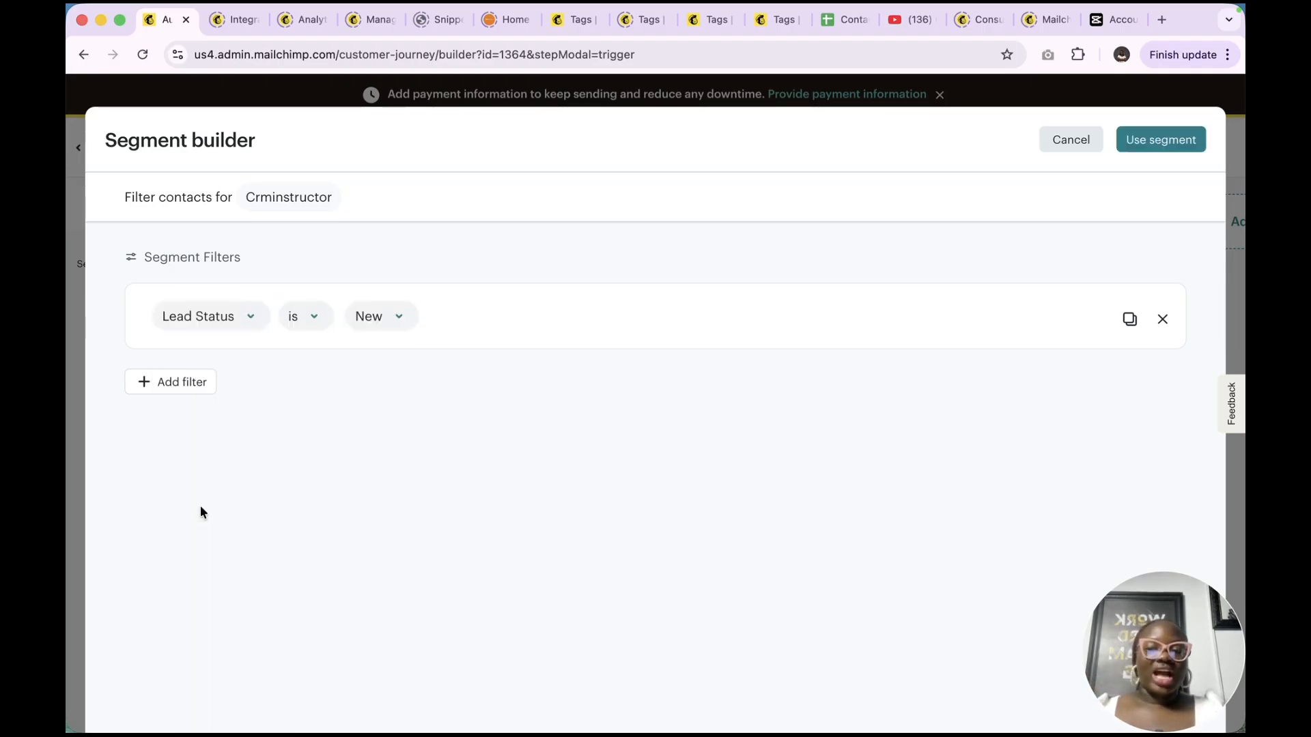
{"action": "left_click", "coordinate": [1161, 140]}
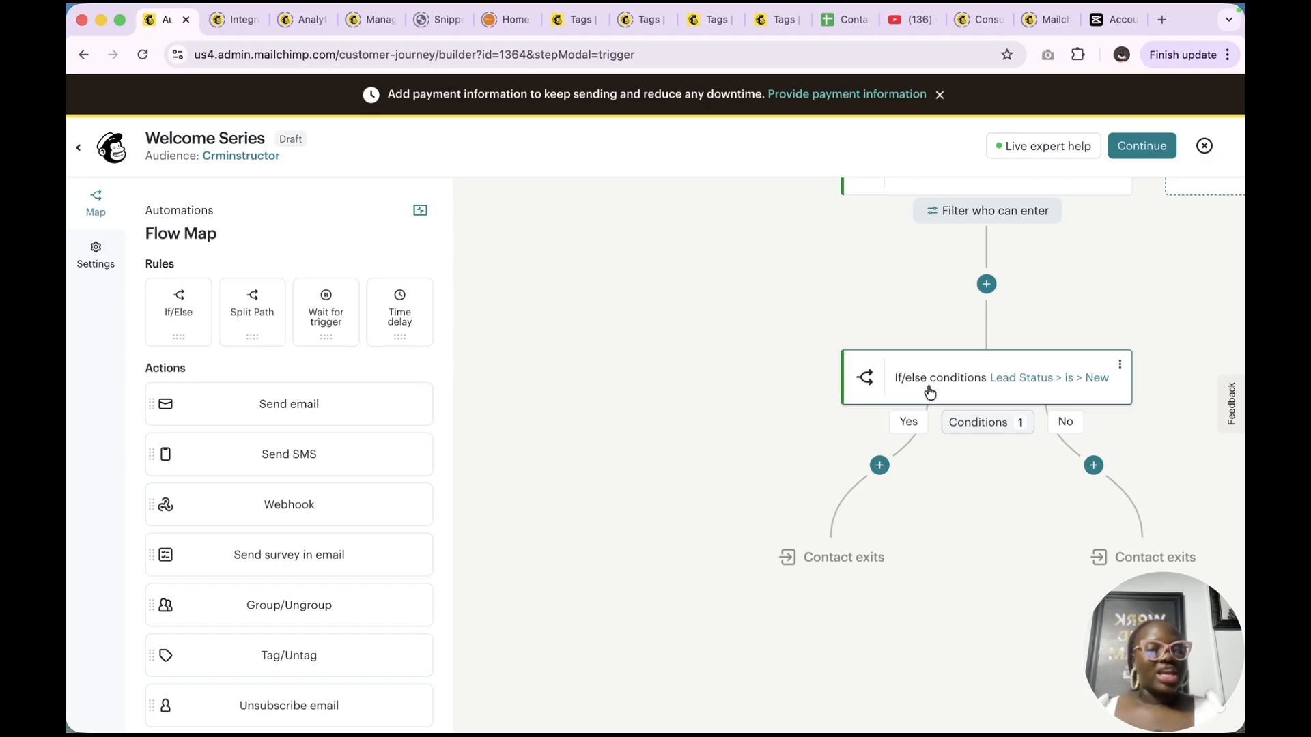
Add a Split Path rule to the Yes branch of the If/Else rule and save it with an even 50% split
{"action": "left_click", "coordinate": [874, 467]}
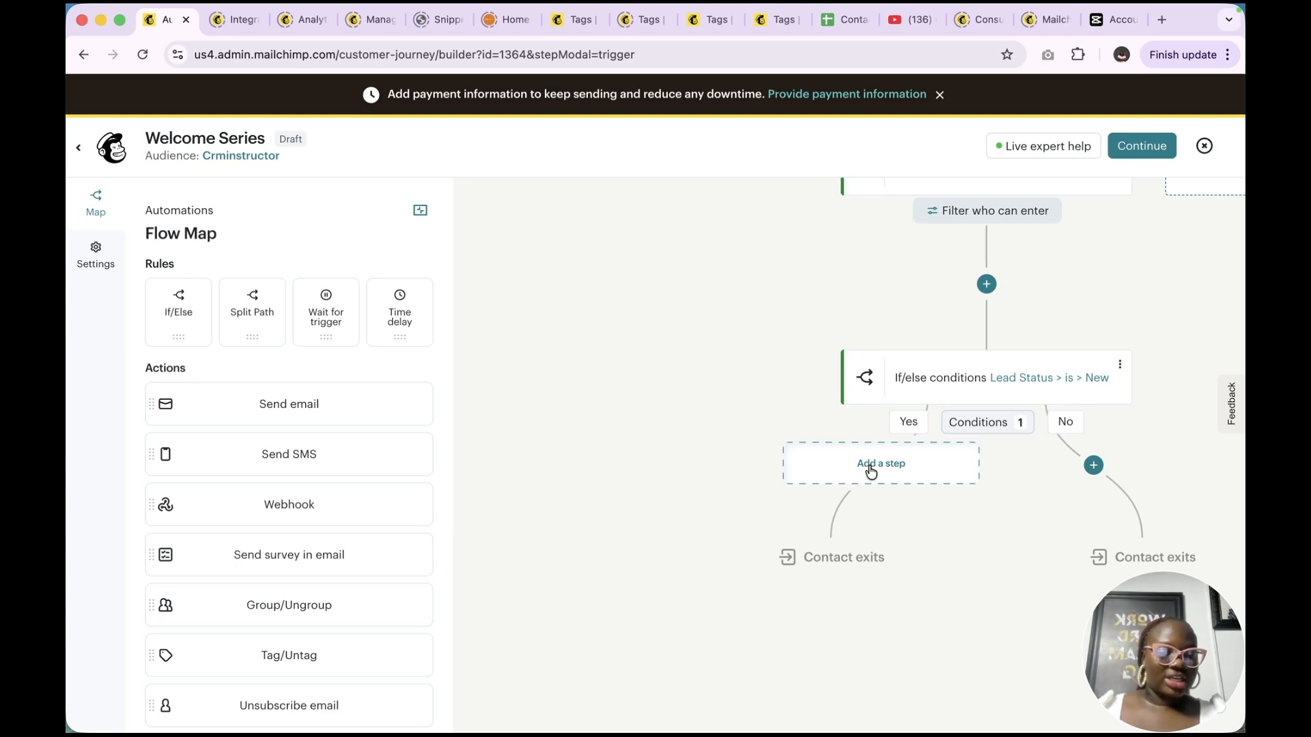
{"action": "left_click", "coordinate": [1093, 465]}
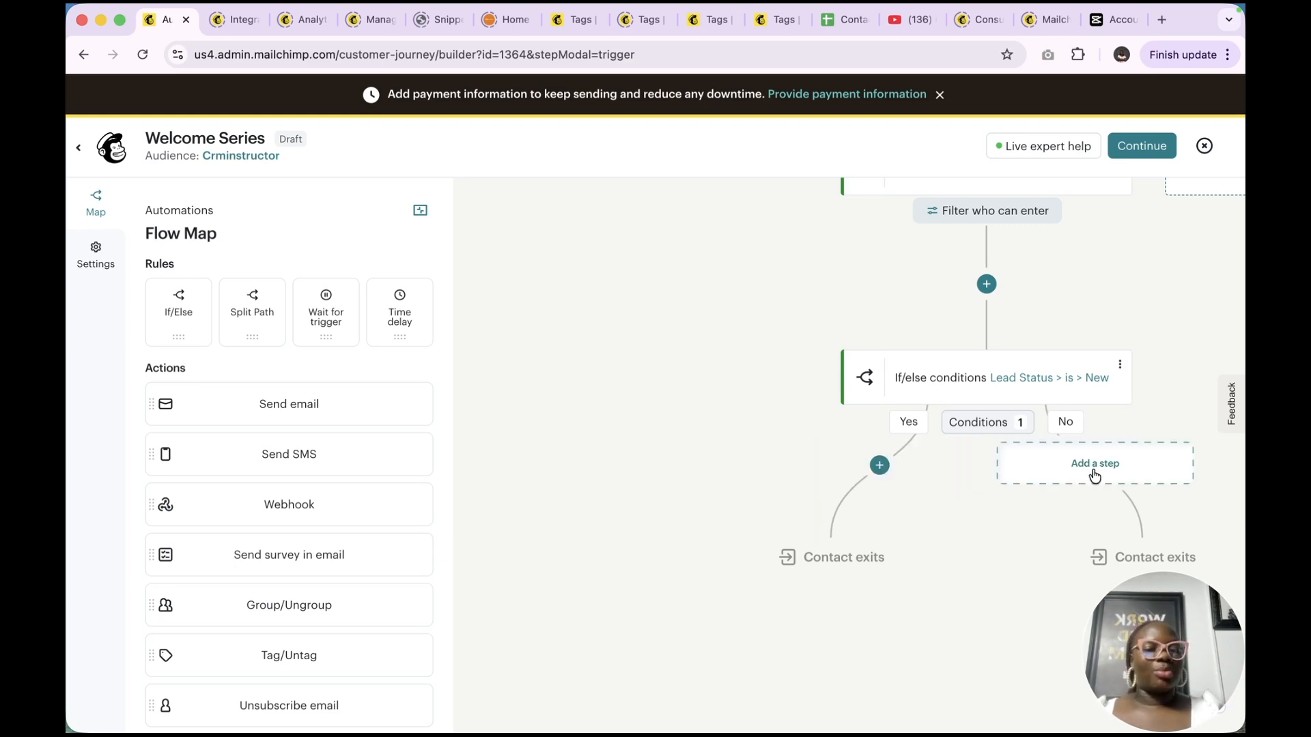
{"action": "scroll", "coordinate": [1094, 476], "scroll_direction": "down", "scroll_amount": 1}
{"action": "scroll", "coordinate": [1094, 475], "scroll_direction": "right", "scroll_amount": 1}
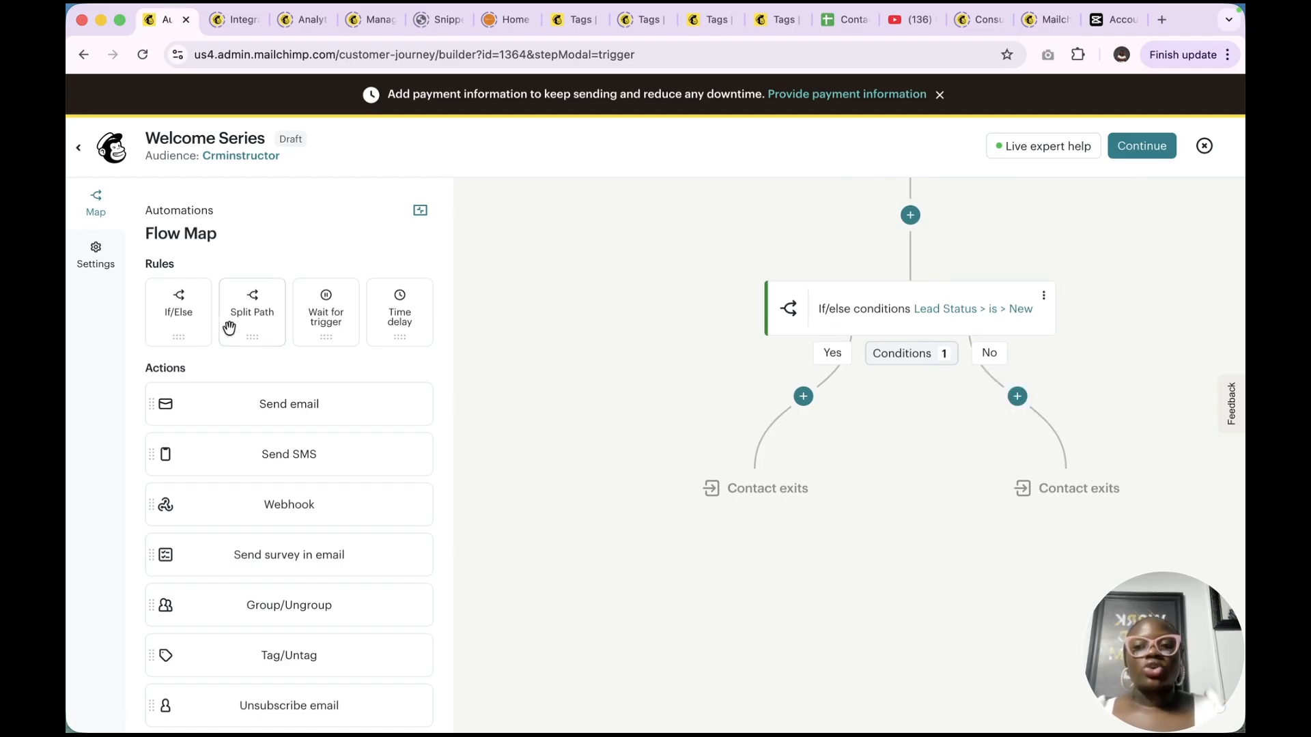
{"action": "left_click_drag", "start_coordinate": [254, 322], "coordinate": [782, 428]}
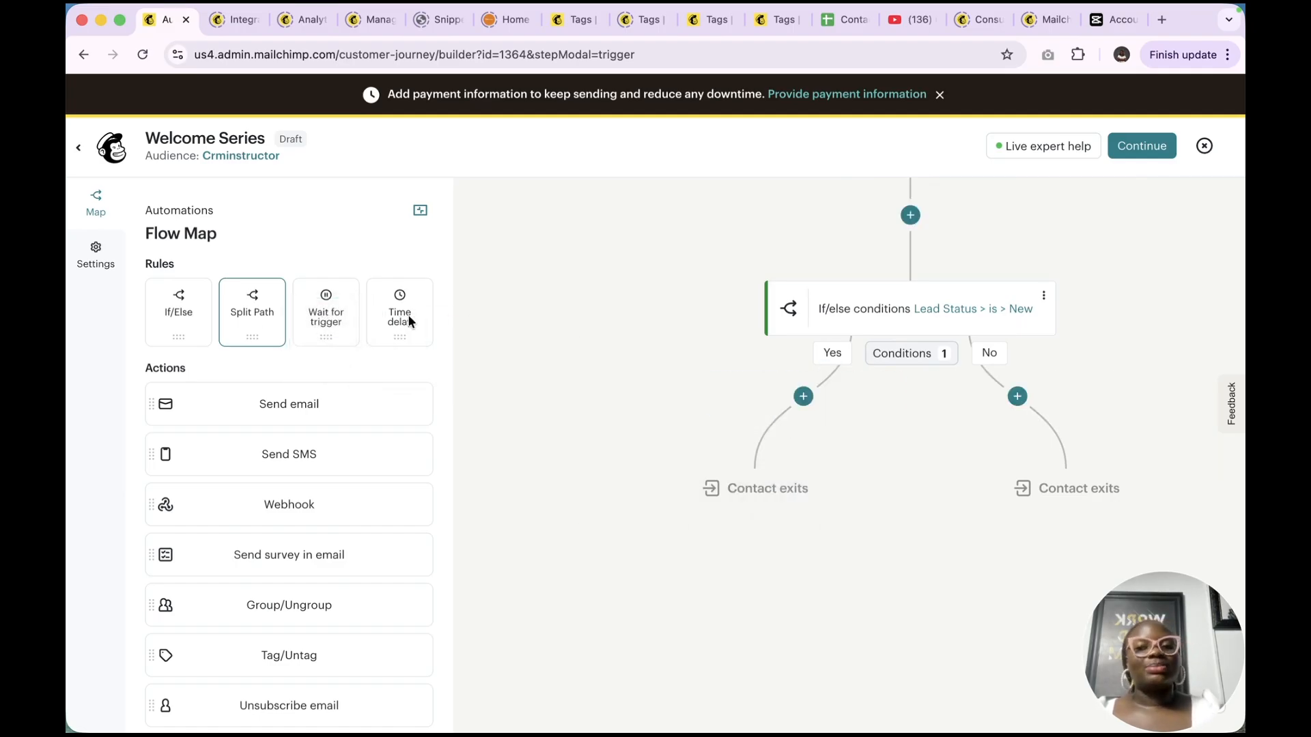
{"action": "left_click_drag", "start_coordinate": [251, 319], "coordinate": [835, 383]}
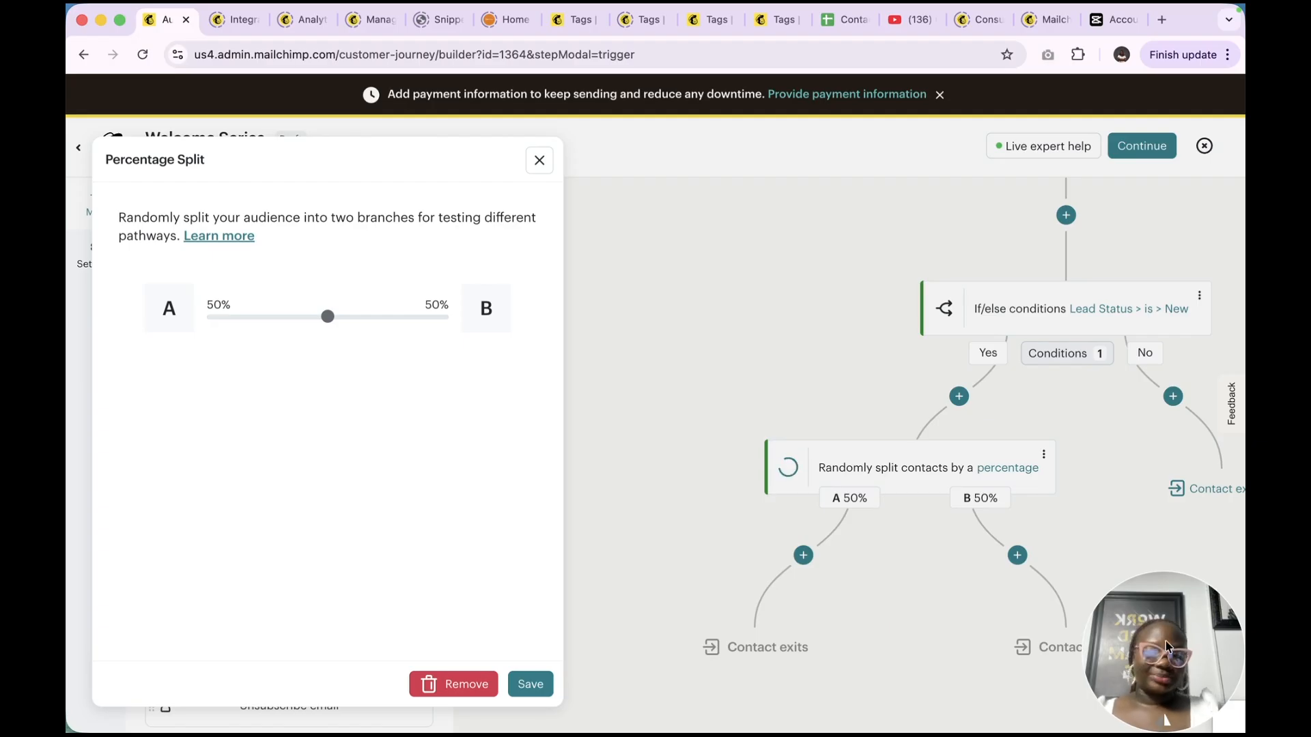
{"action": "left_click_drag", "start_coordinate": [1171, 653], "coordinate": [134, 607]}
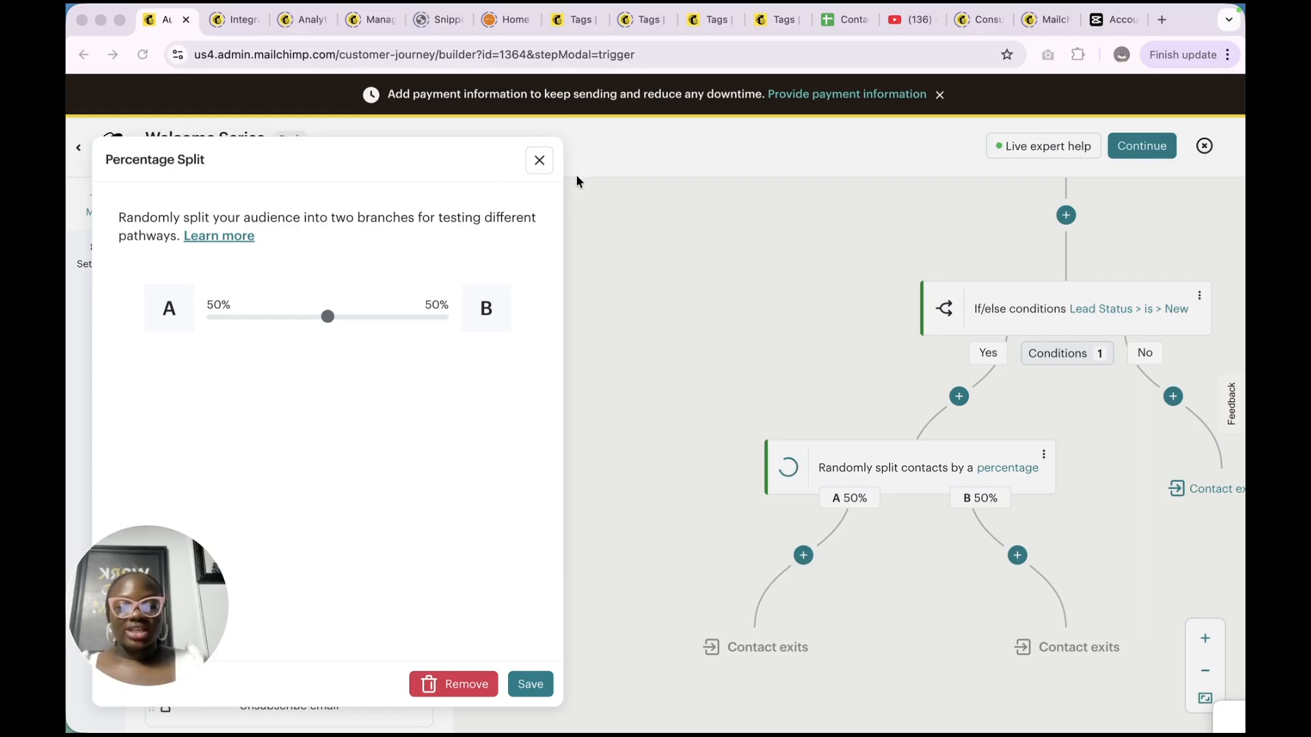
{"action": "left_click", "coordinate": [530, 685]}
{"action": "left_click", "coordinate": [524, 689]}
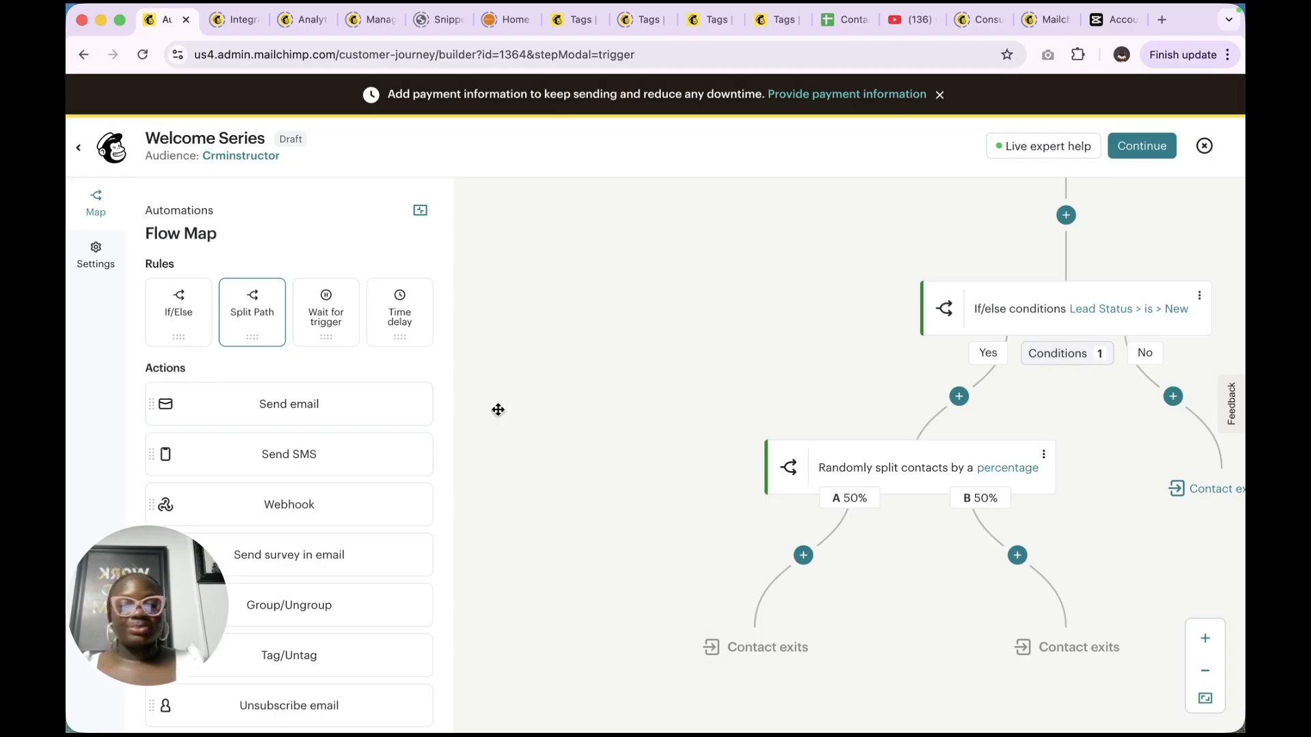
Change the percentage split to 30% for path A and 70% for path B, and save it
{"action": "left_click", "coordinate": [917, 468]}
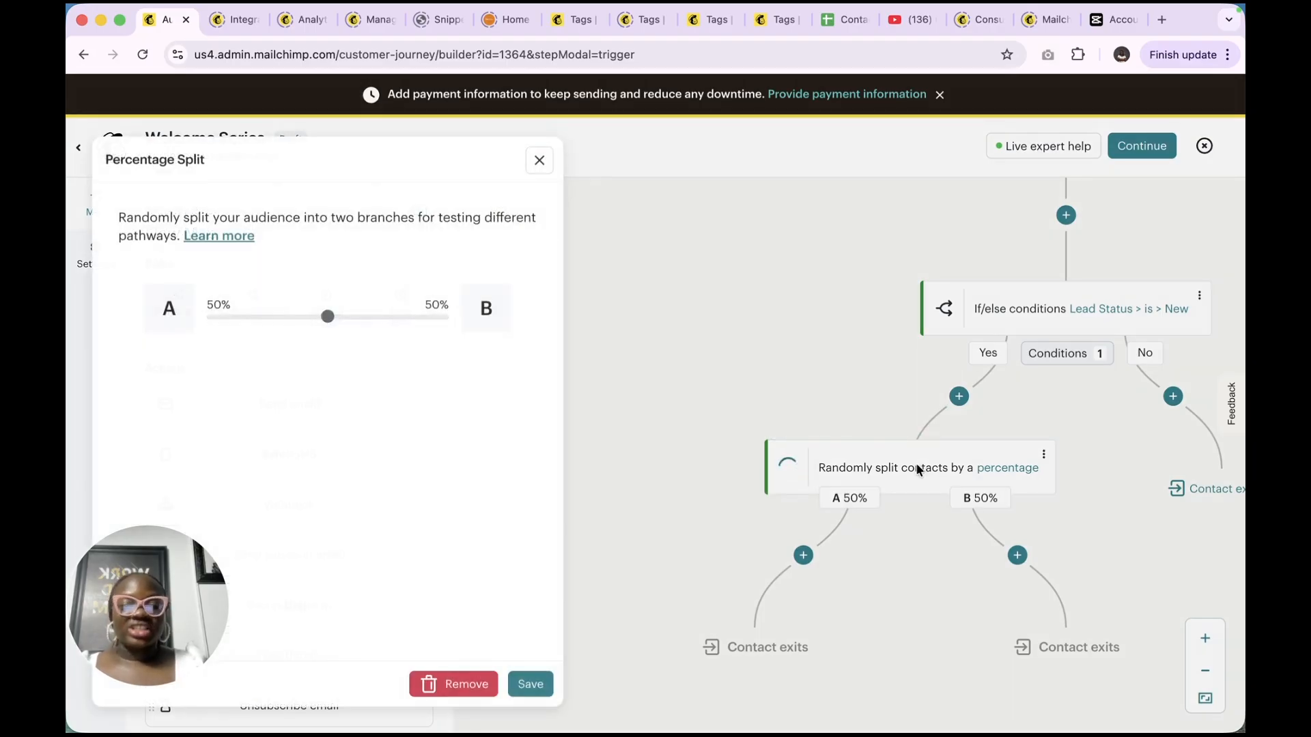
{"action": "left_click_drag", "start_coordinate": [328, 317], "coordinate": [284, 322]}
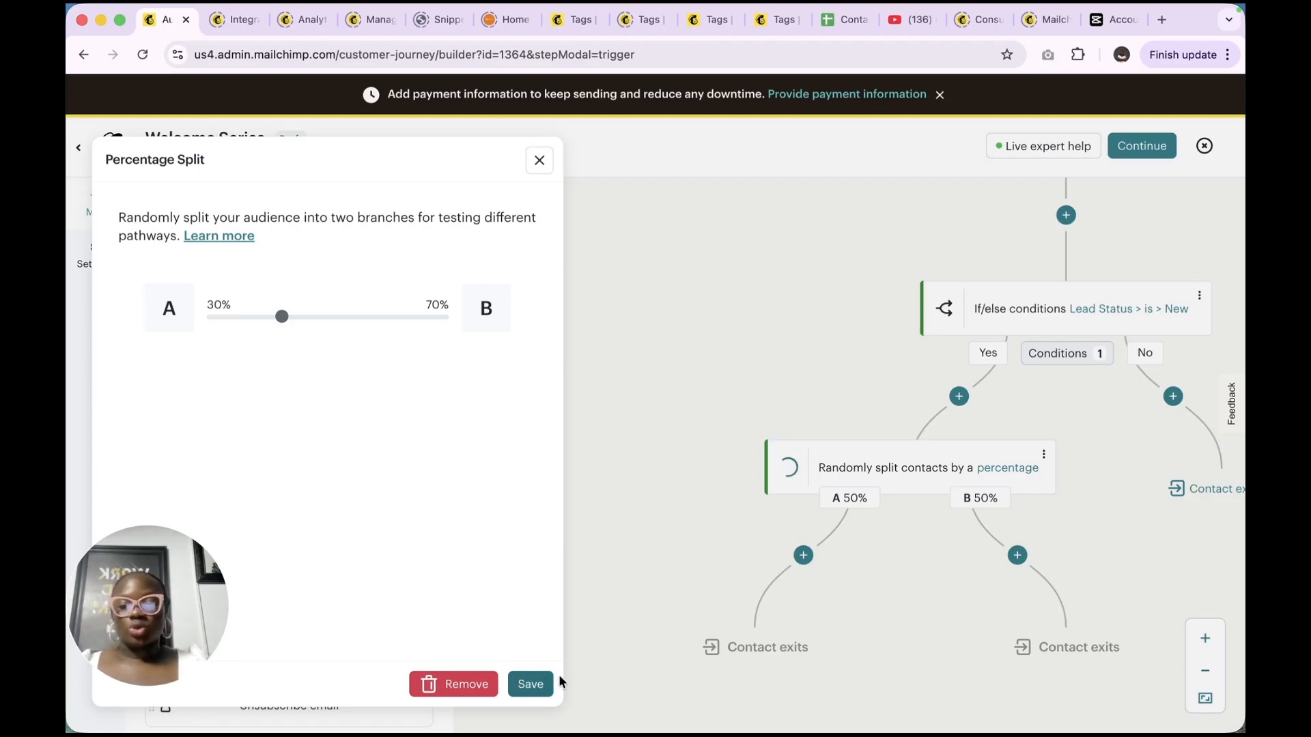
{"action": "left_click", "coordinate": [537, 684]}
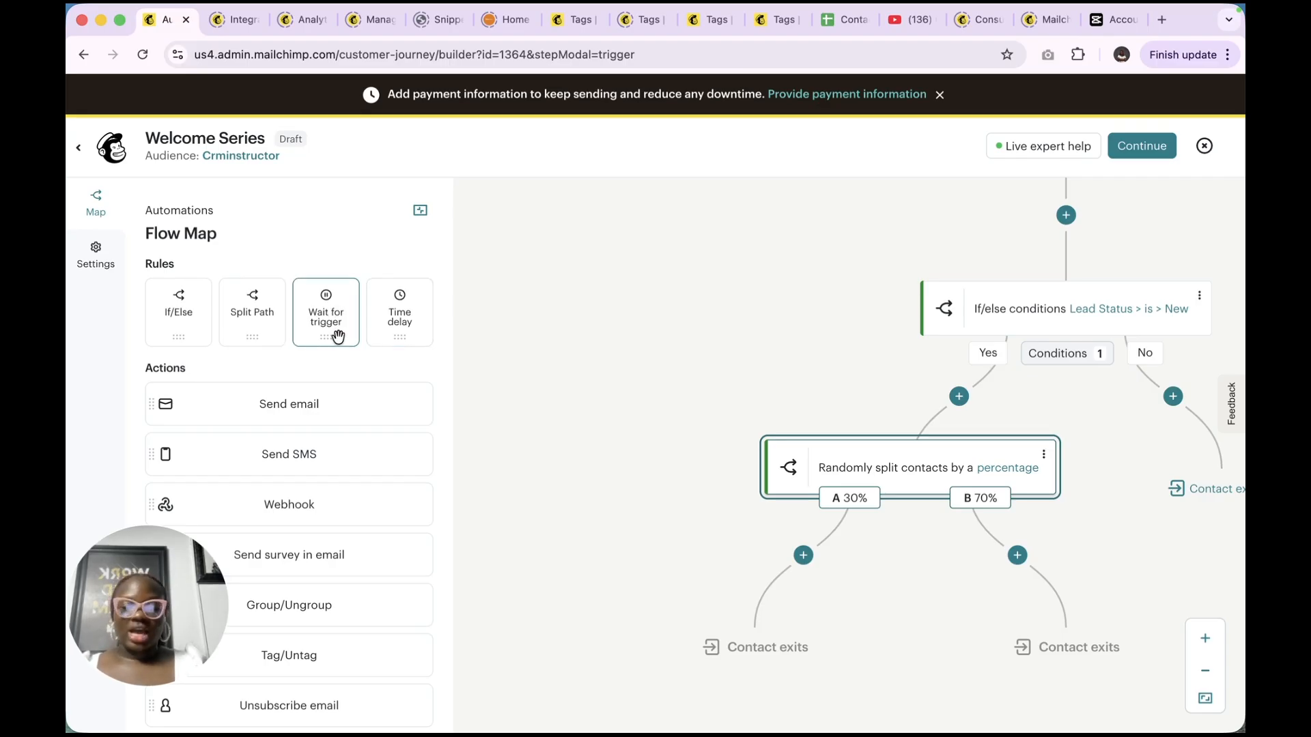
Add a Wait for trigger rule to path A of the percentage split with the condition Joins audience group
{"action": "scroll", "coordinate": [895, 477], "scroll_direction": "down", "scroll_amount": 5}
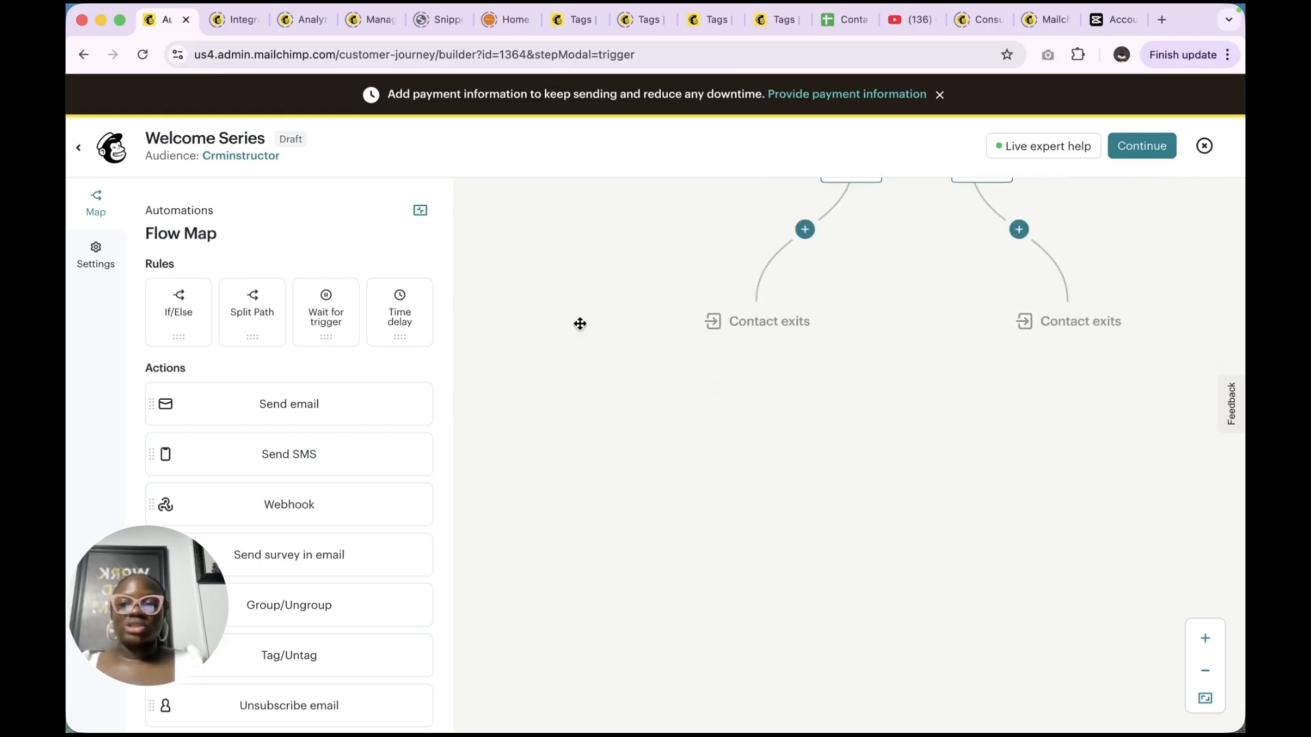
{"action": "left_click_drag", "start_coordinate": [326, 317], "coordinate": [829, 228]}
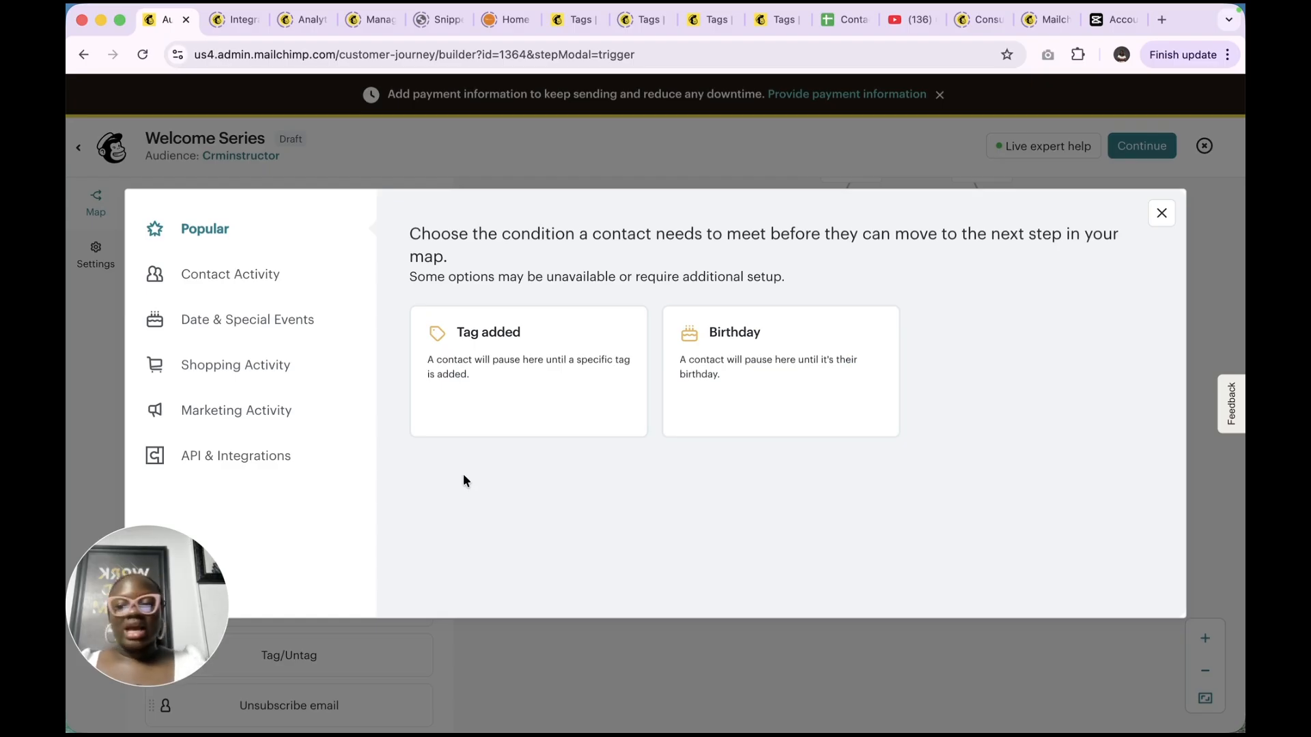
{"action": "left_click", "coordinate": [264, 274]}
{"action": "left_click", "coordinate": [249, 326]}
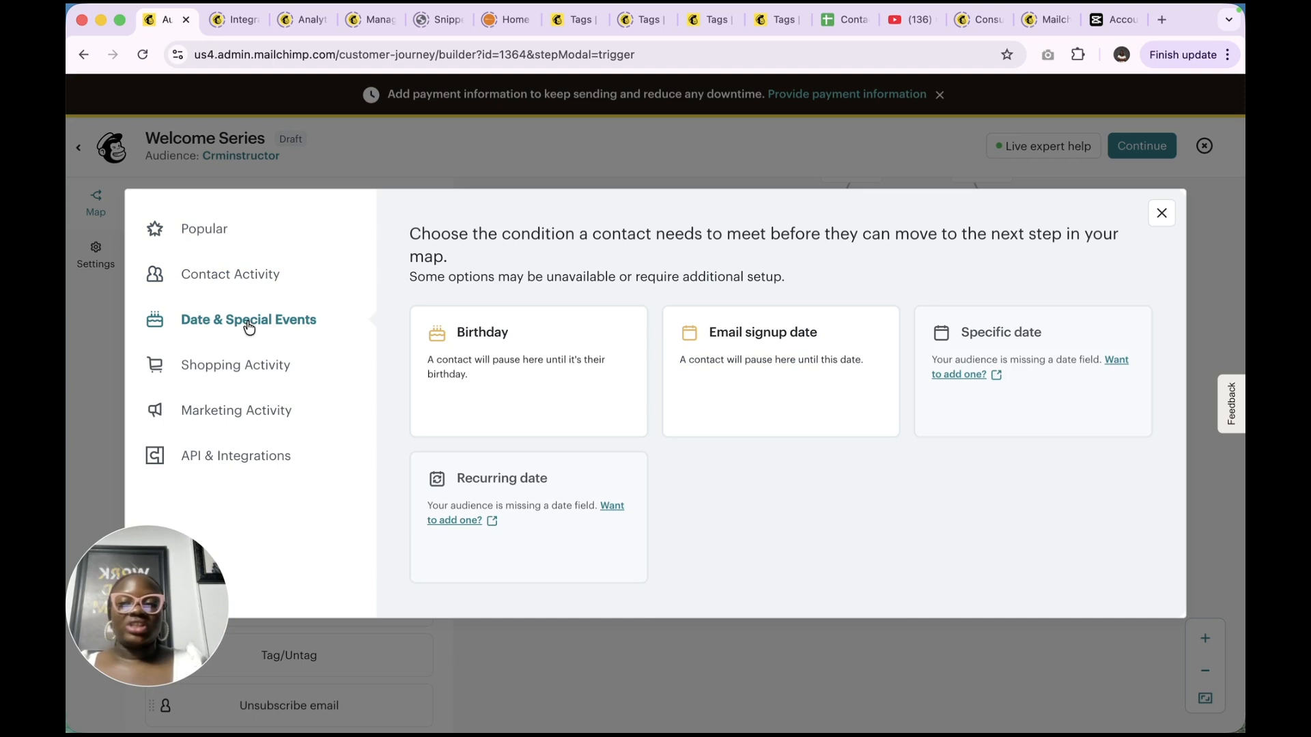
{"action": "left_click", "coordinate": [236, 374]}
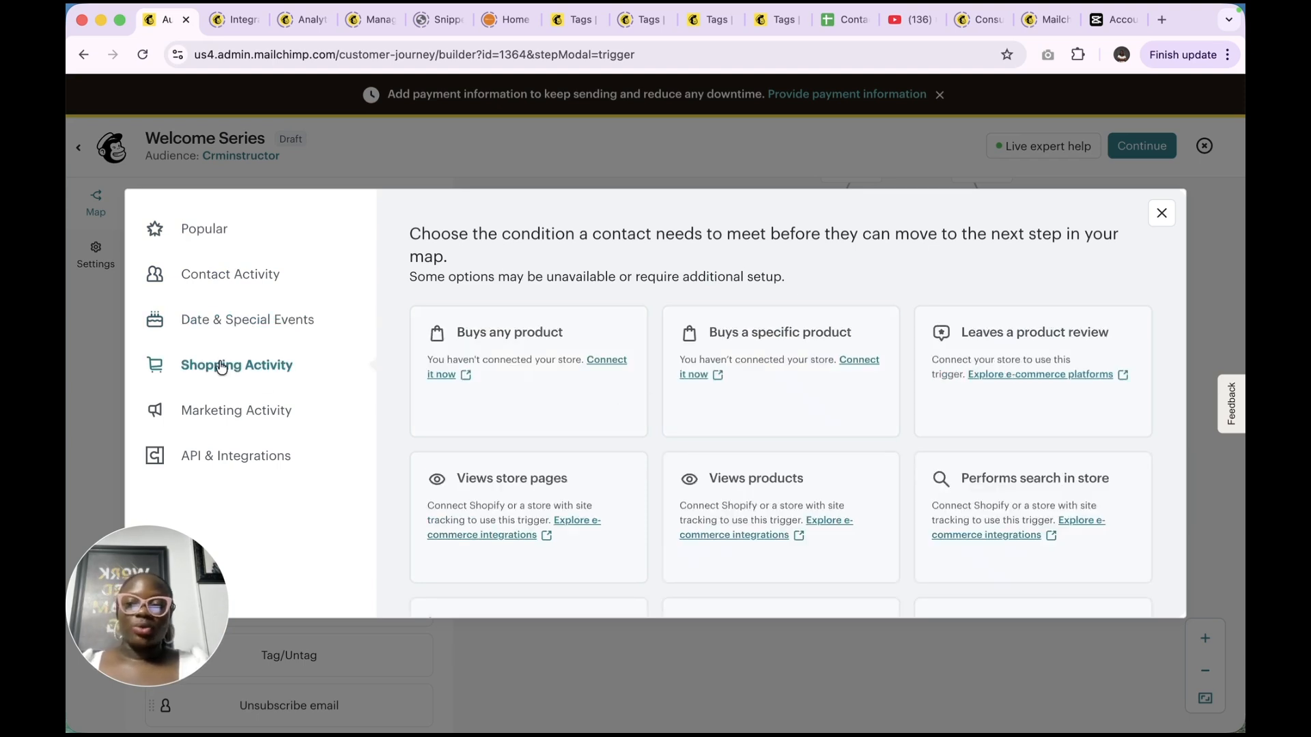
{"action": "left_click", "coordinate": [225, 275]}
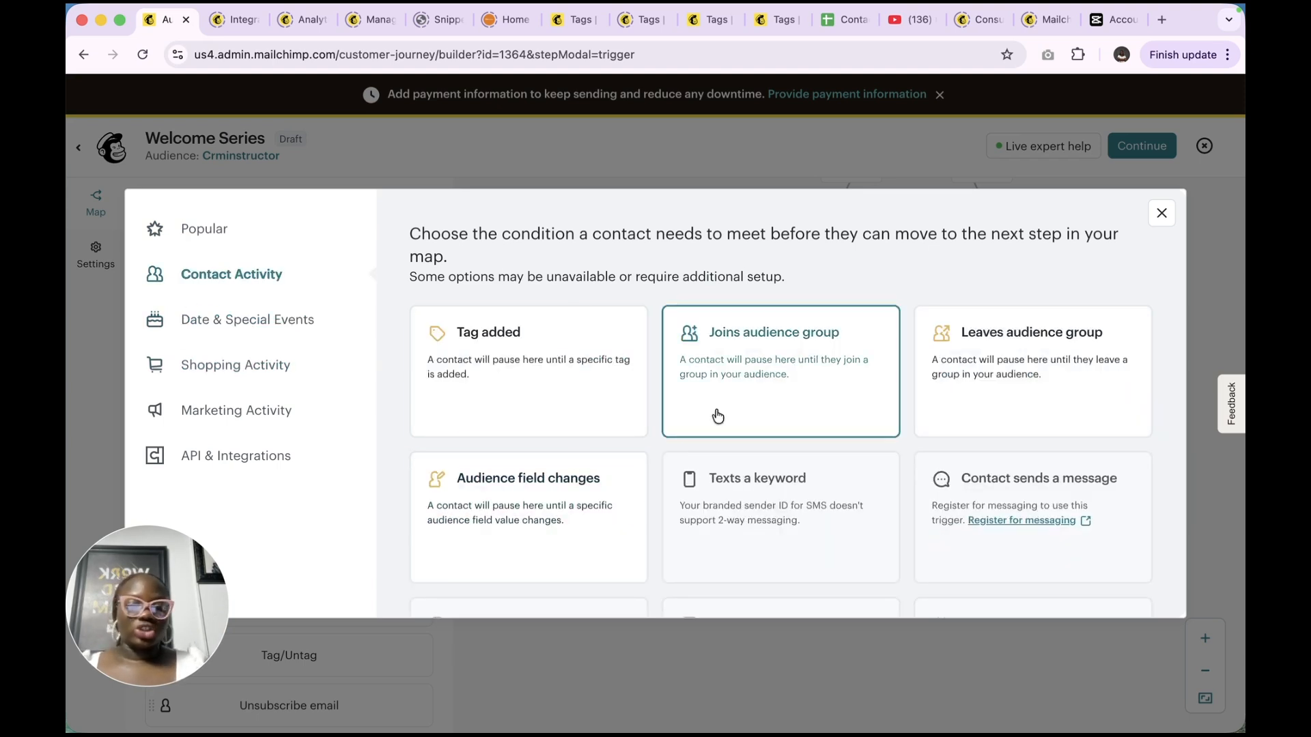
{"action": "left_click", "coordinate": [758, 412]}
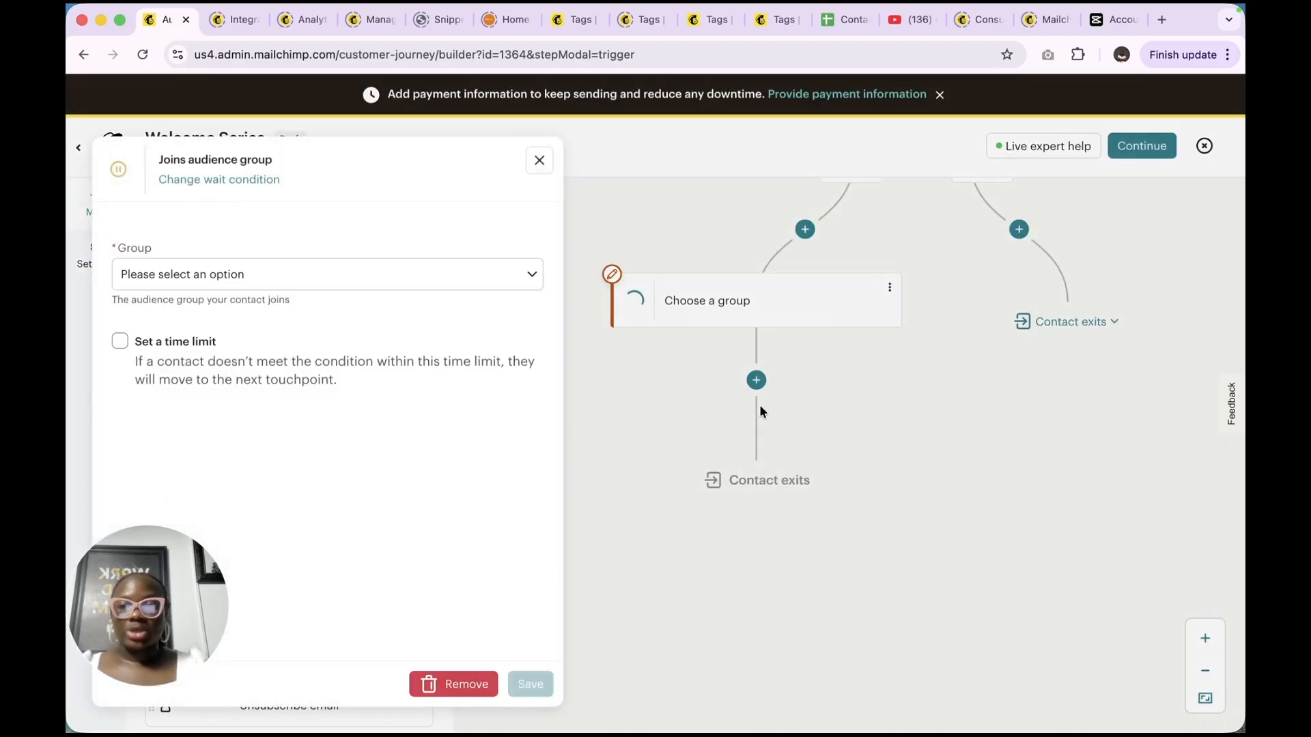
Set the wait condition's group to Crm Audit with a time limit of 5 days, and save the rule
{"action": "left_click", "coordinate": [352, 281]}
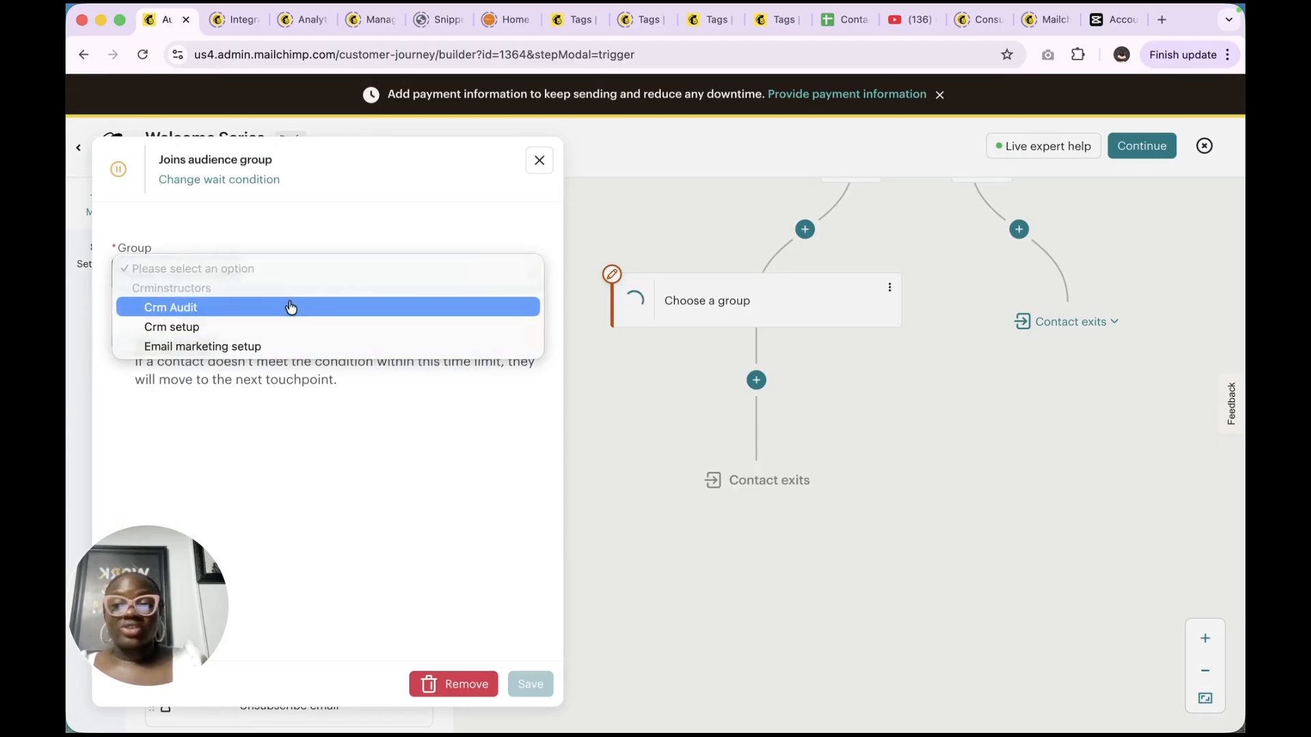
{"action": "left_click", "coordinate": [291, 308]}
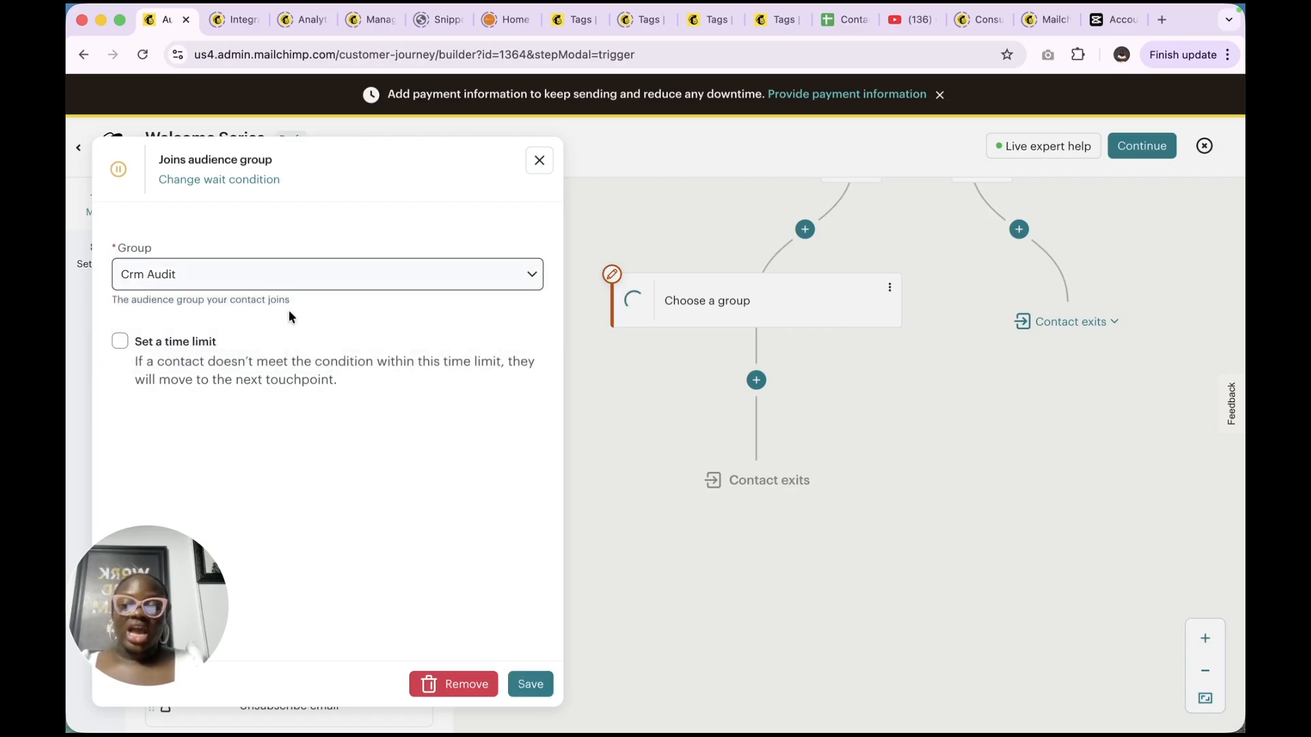
{"action": "left_click", "coordinate": [122, 346]}
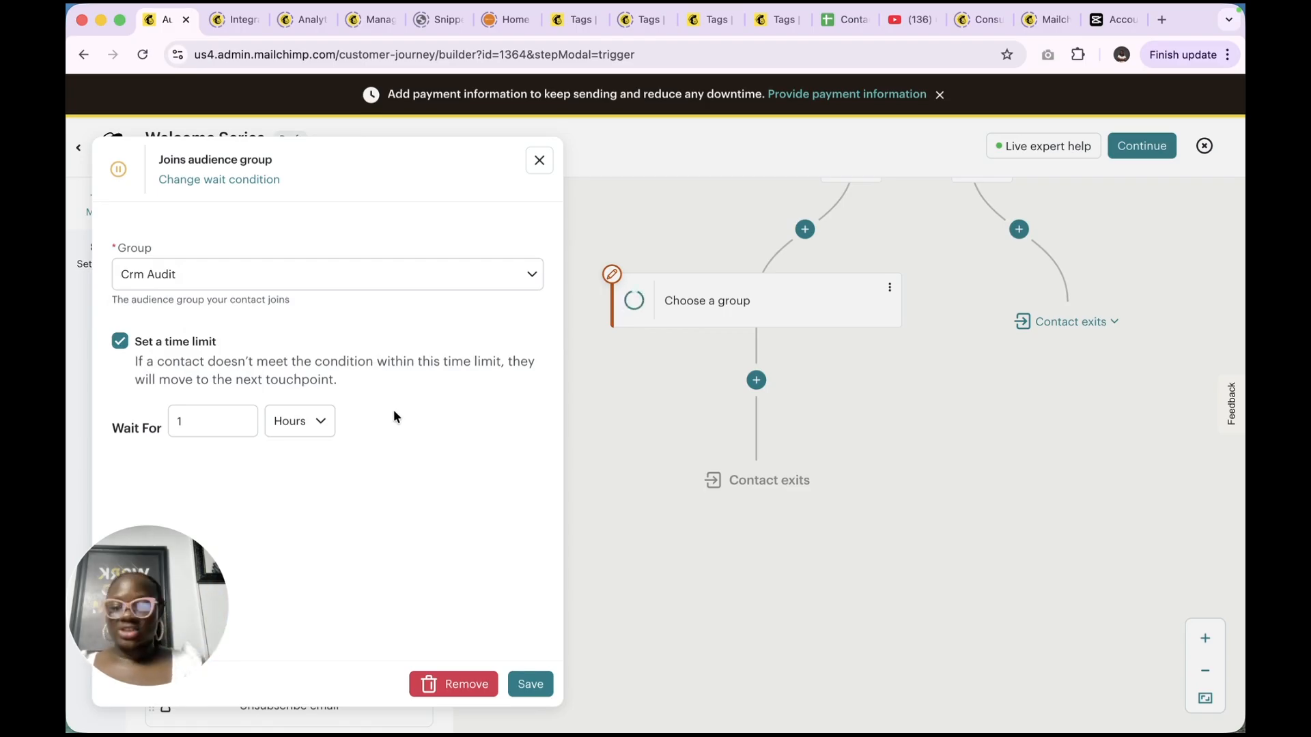
{"action": "left_click", "coordinate": [292, 423]}
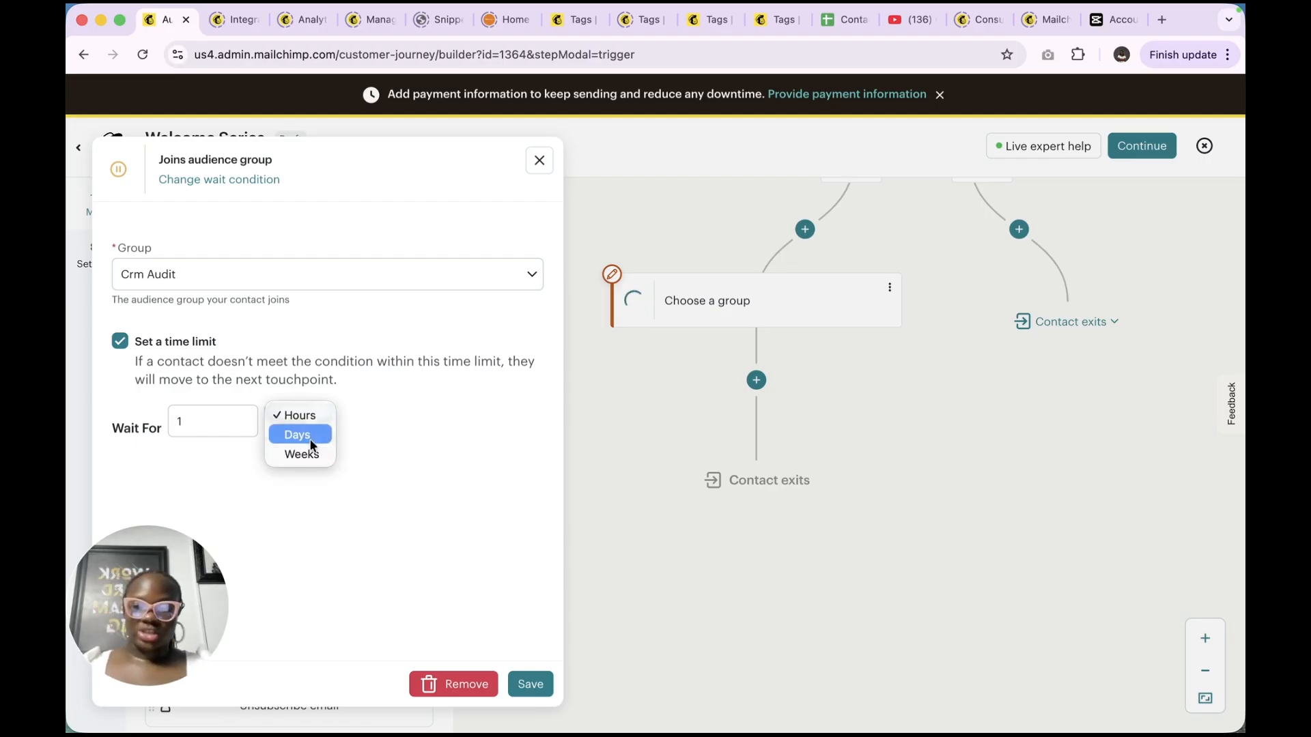
{"action": "left_click", "coordinate": [307, 434]}
{"action": "left_click", "coordinate": [240, 419]}
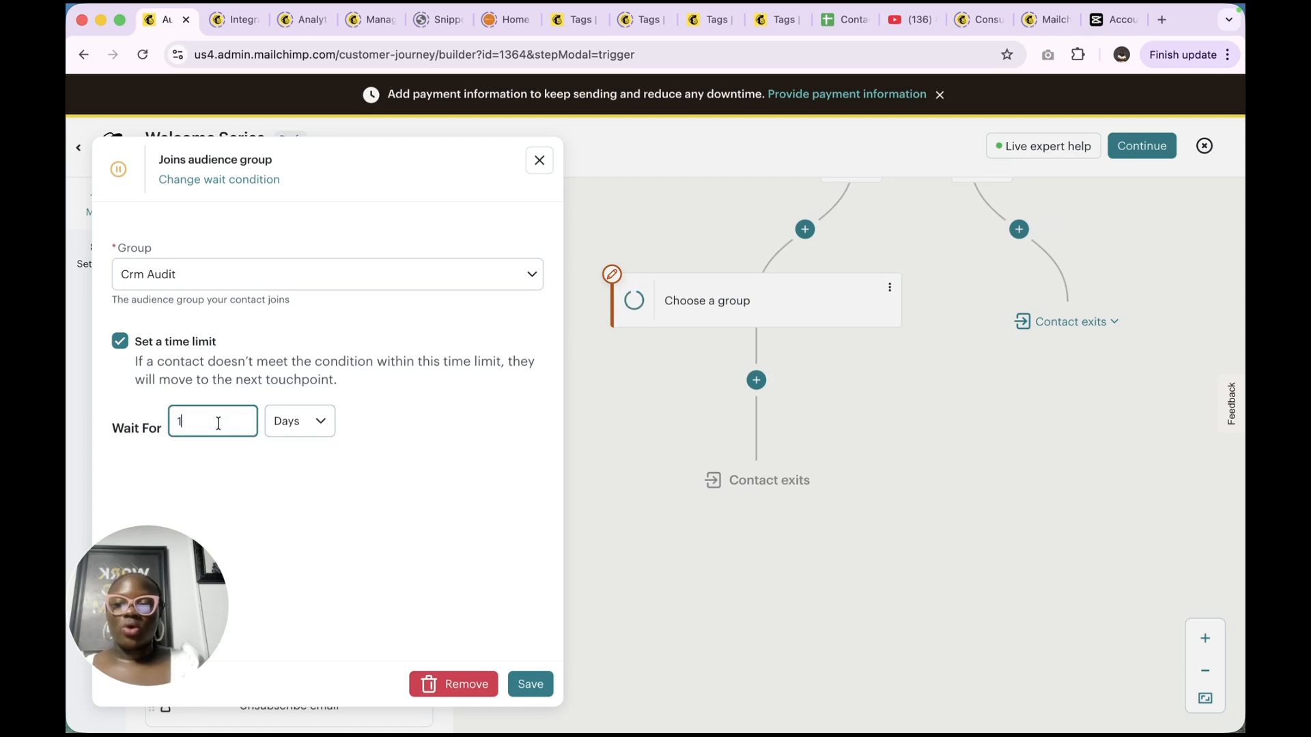
{"action": "key", "text": "BackSpace"}
{"action": "type", "text": "5"}
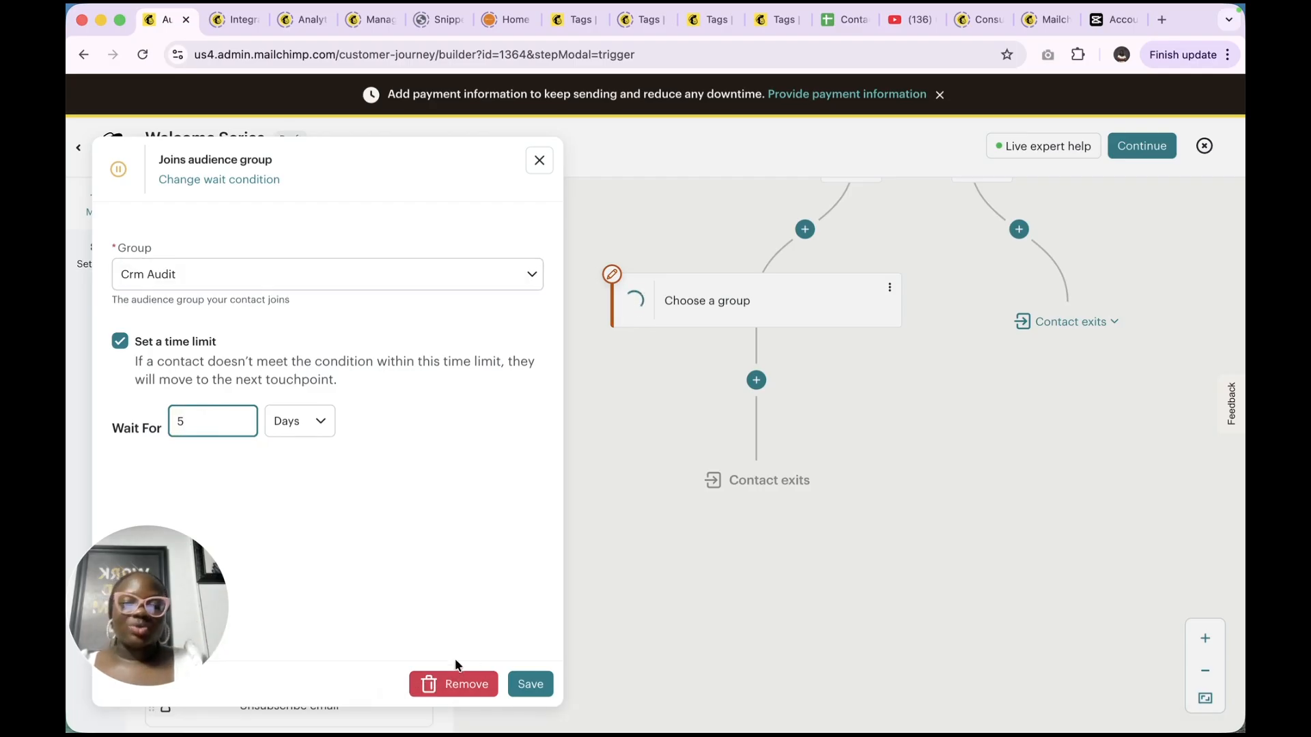
{"action": "left_click", "coordinate": [530, 684]}
{"action": "left_click", "coordinate": [819, 321]}
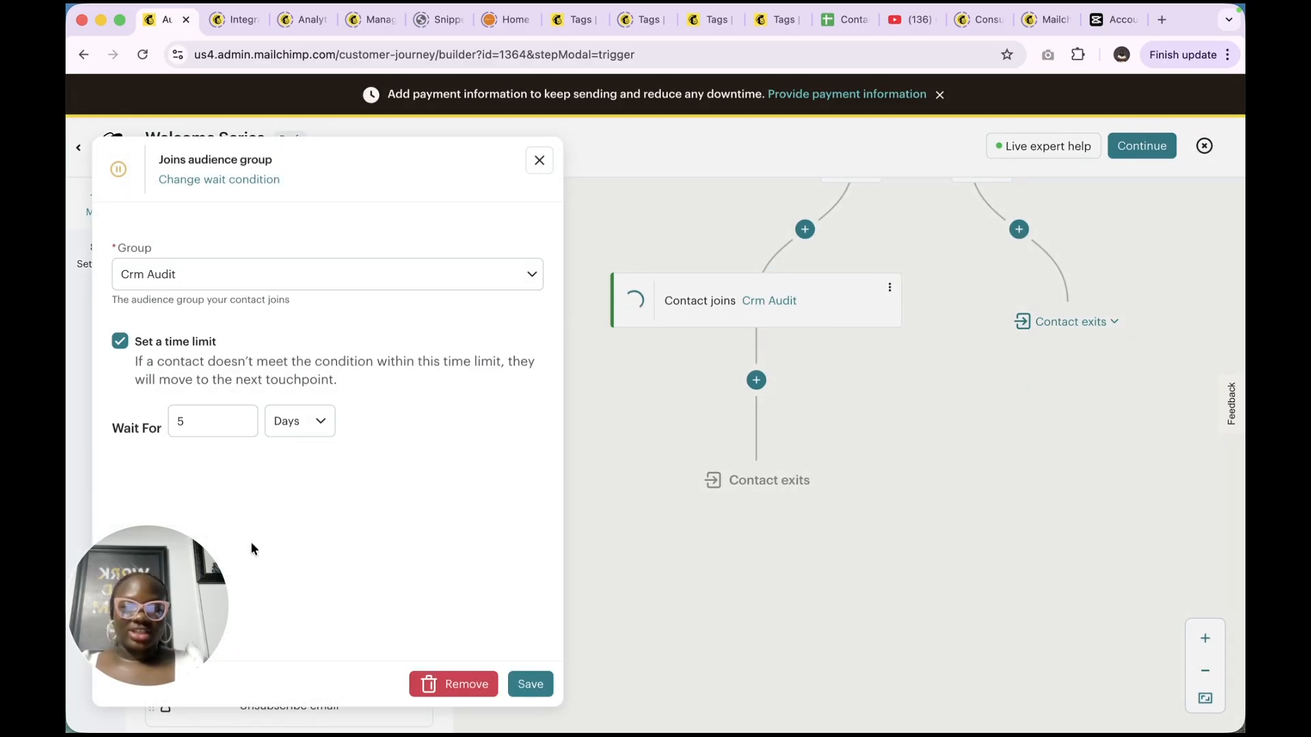
{"action": "mouse_move", "coordinate": [1002, 21]}
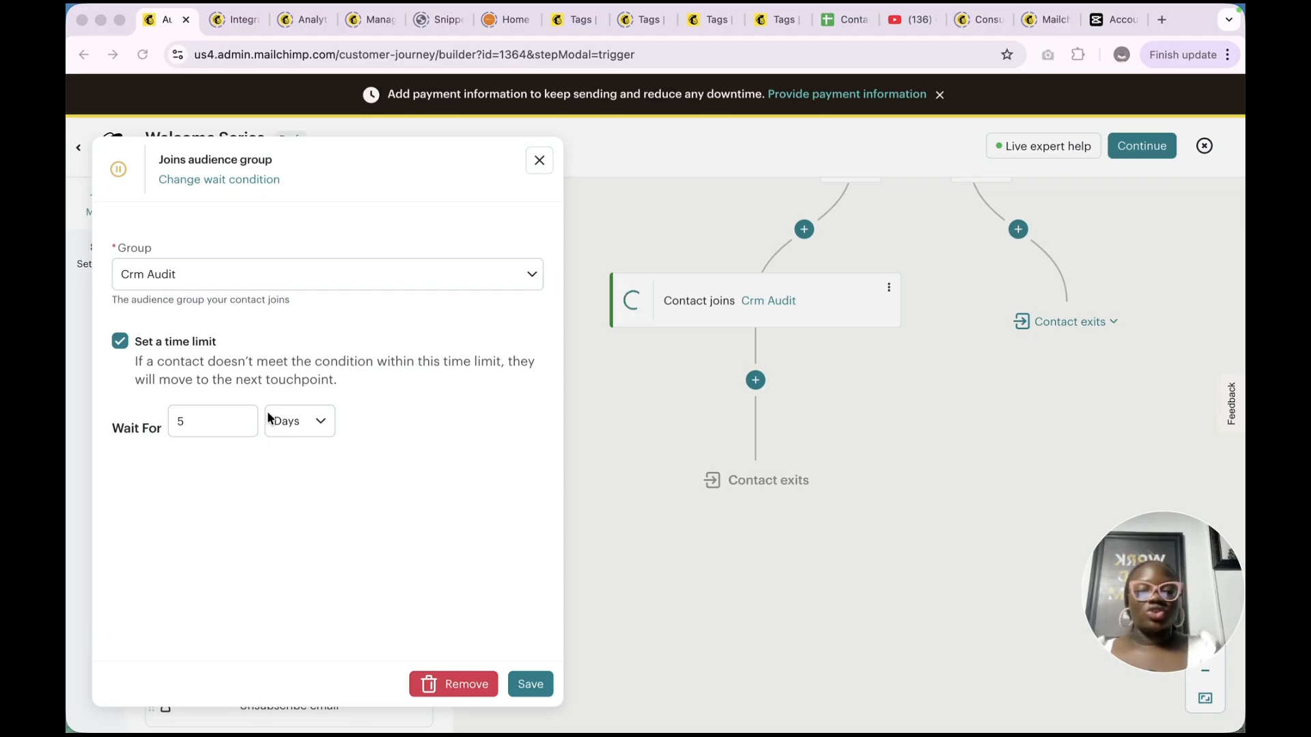
{"action": "left_click", "coordinate": [538, 685]}
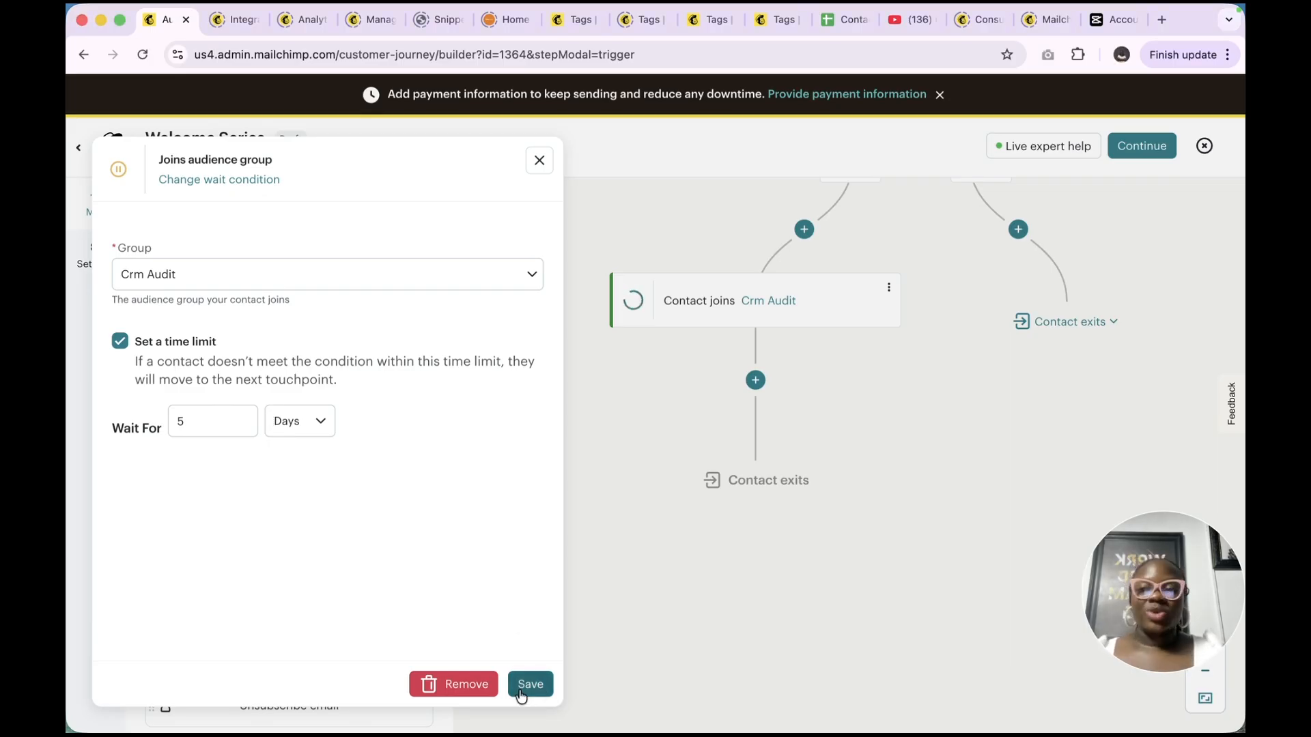
{"action": "left_click", "coordinate": [522, 690]}
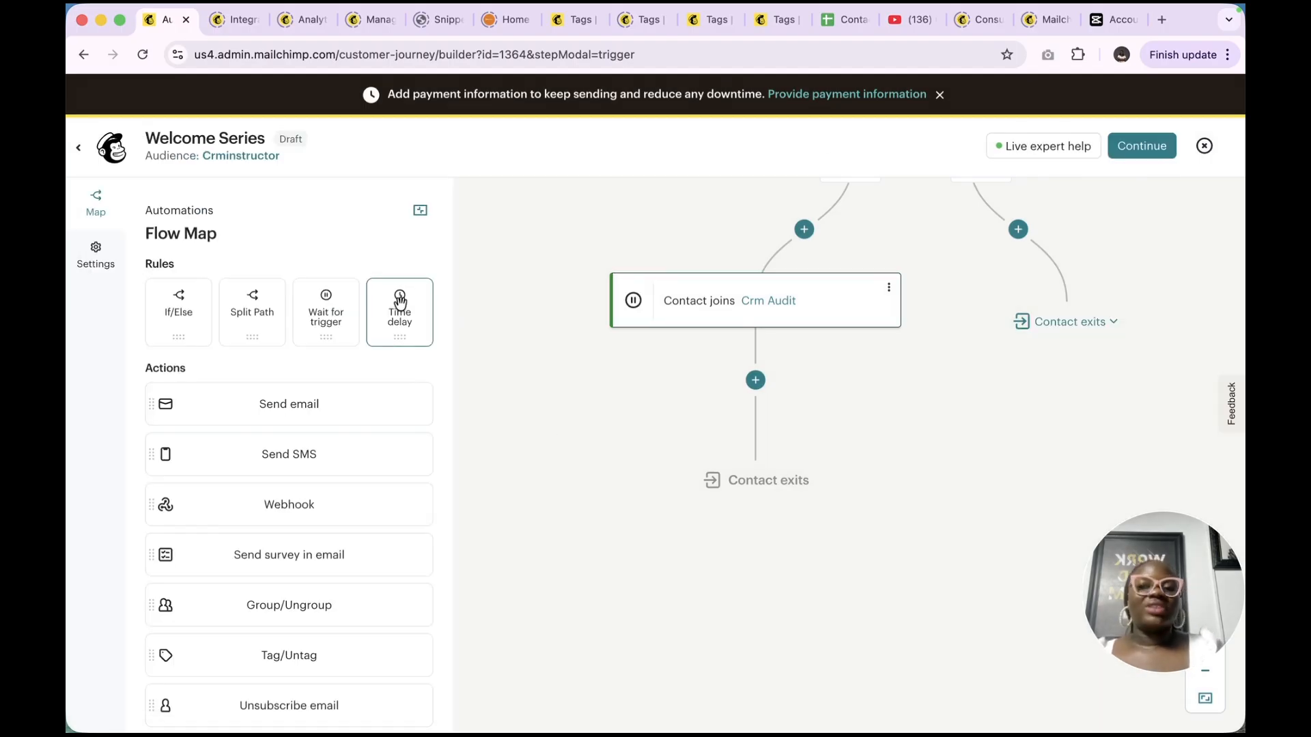
Add a Time delay rule below the Crm Audit wait rule, set it to 1 hour, and save it
{"action": "left_click_drag", "start_coordinate": [400, 303], "coordinate": [790, 386]}
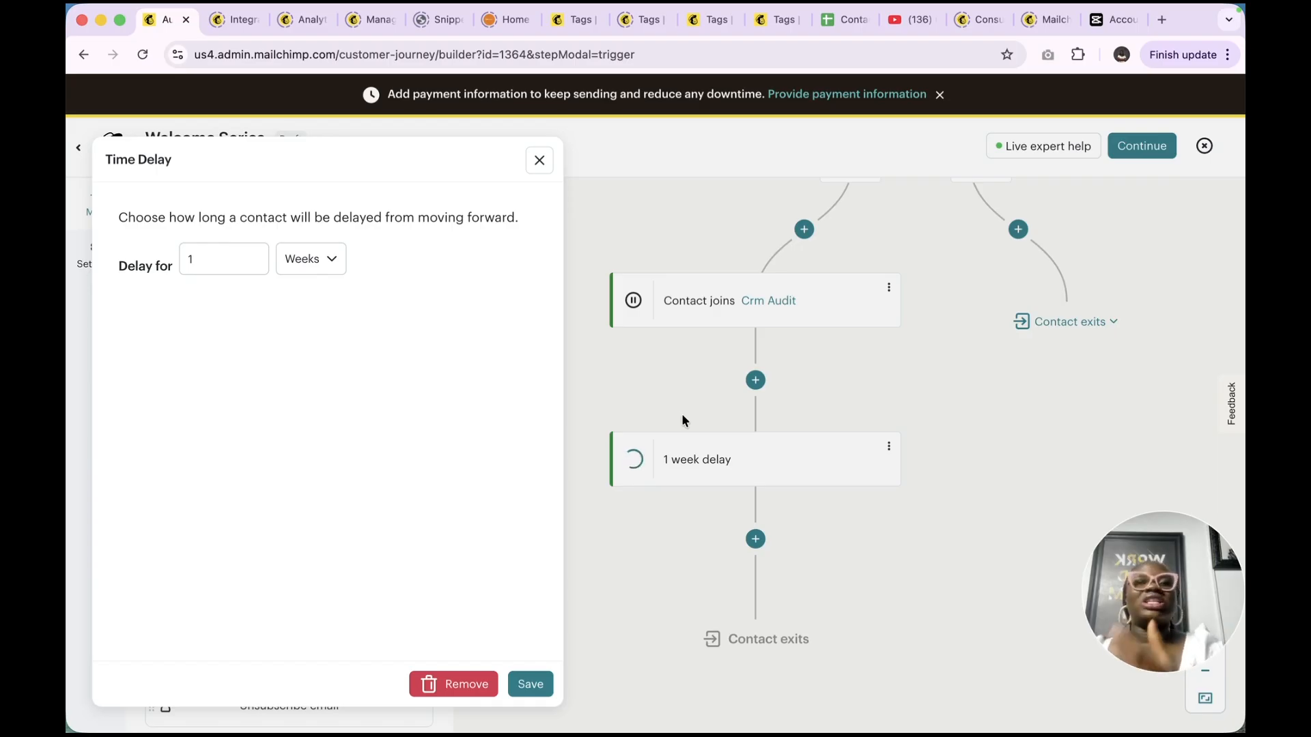
{"action": "left_click", "coordinate": [323, 264]}
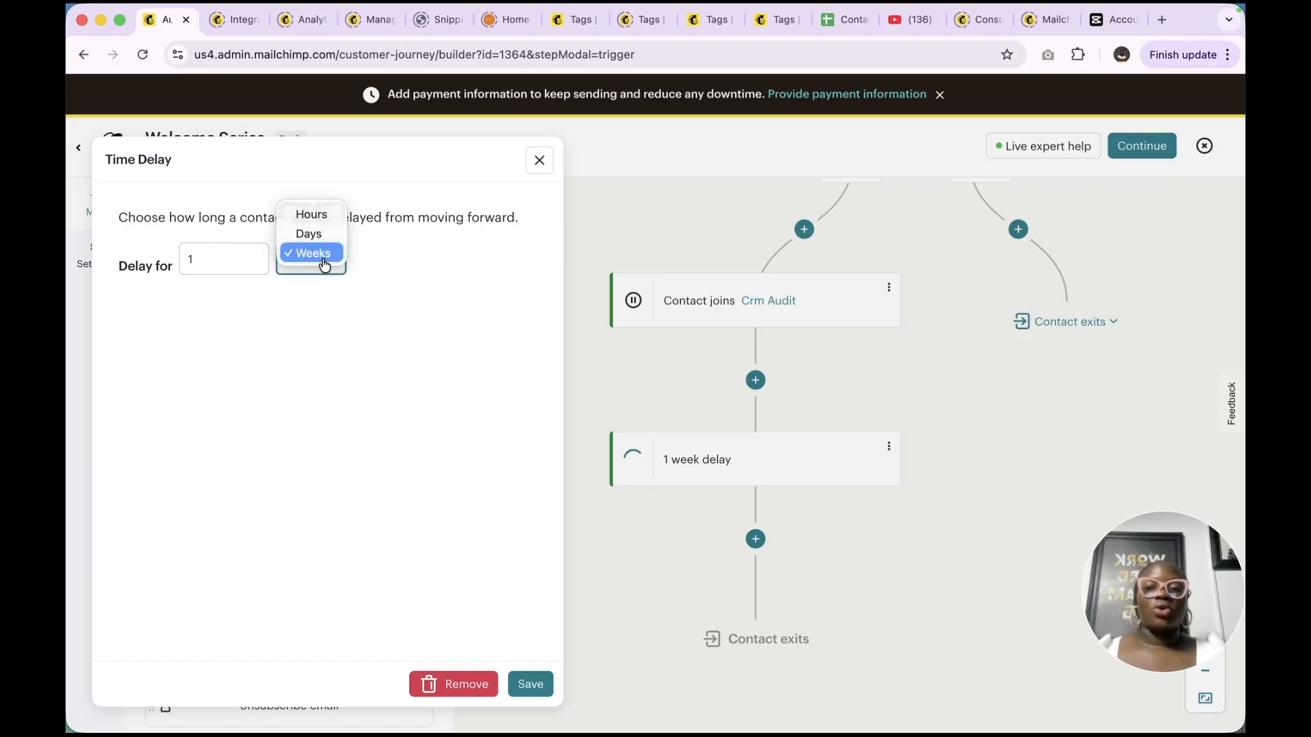
{"action": "left_click", "coordinate": [309, 215]}
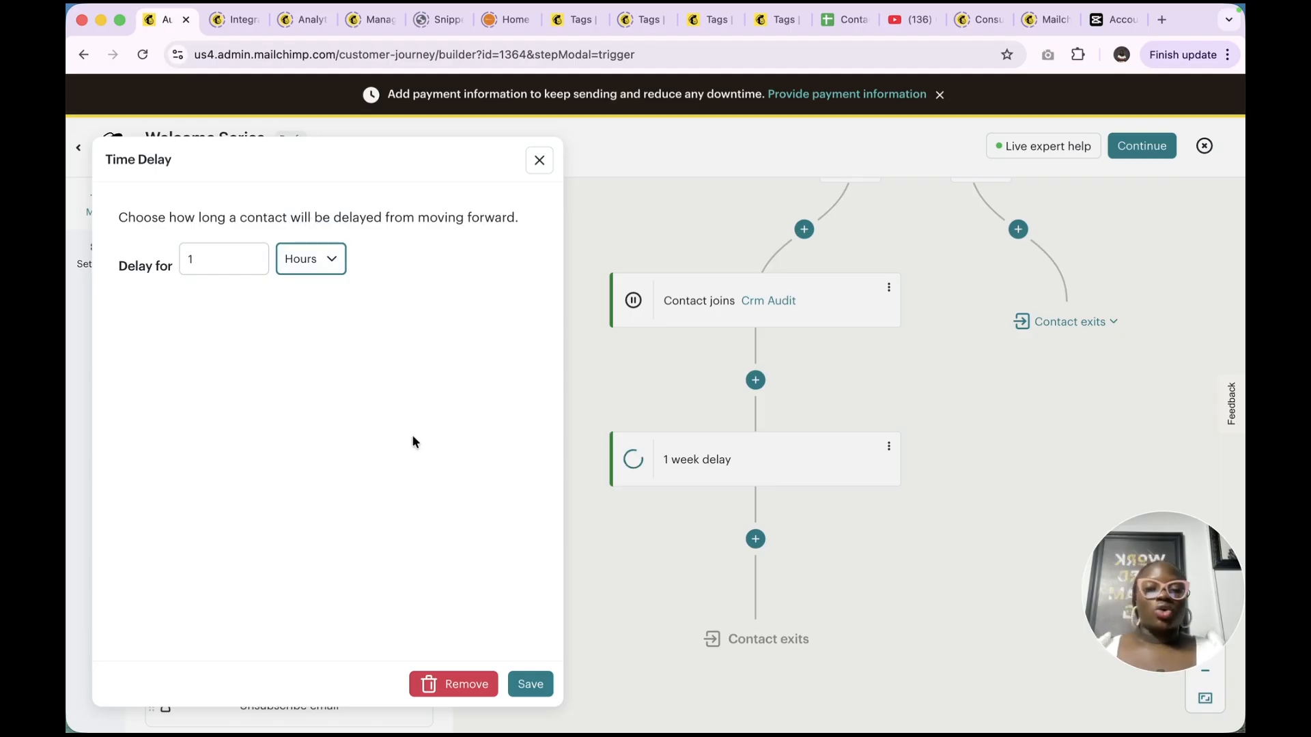
{"action": "left_click", "coordinate": [313, 266]}
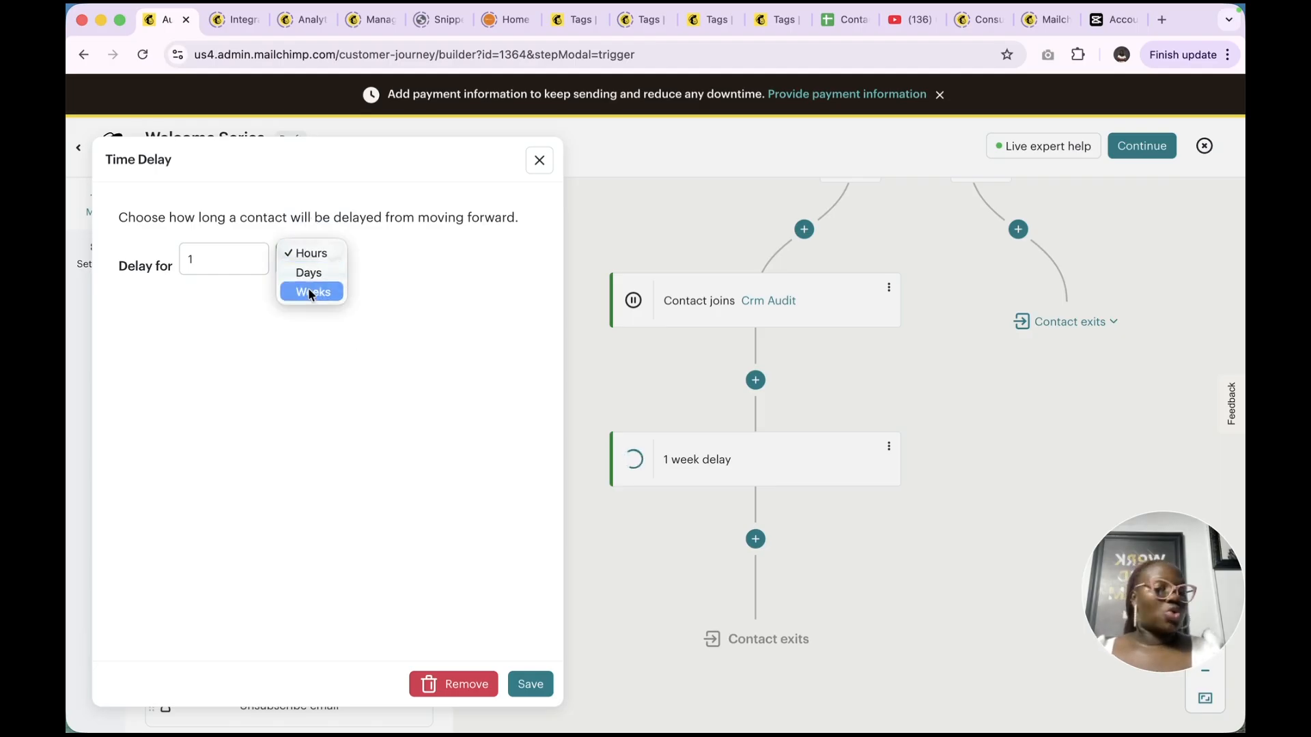
{"action": "left_click", "coordinate": [383, 437]}
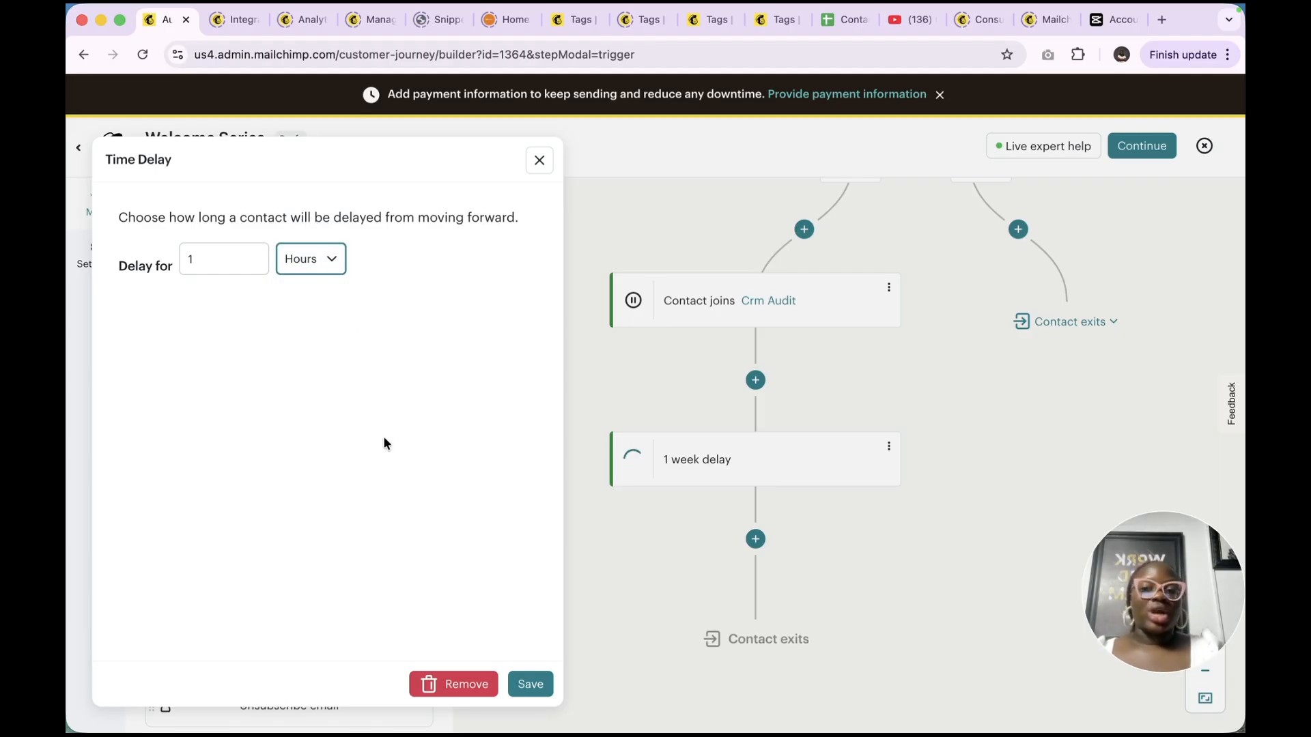
{"action": "left_click", "coordinate": [225, 268]}
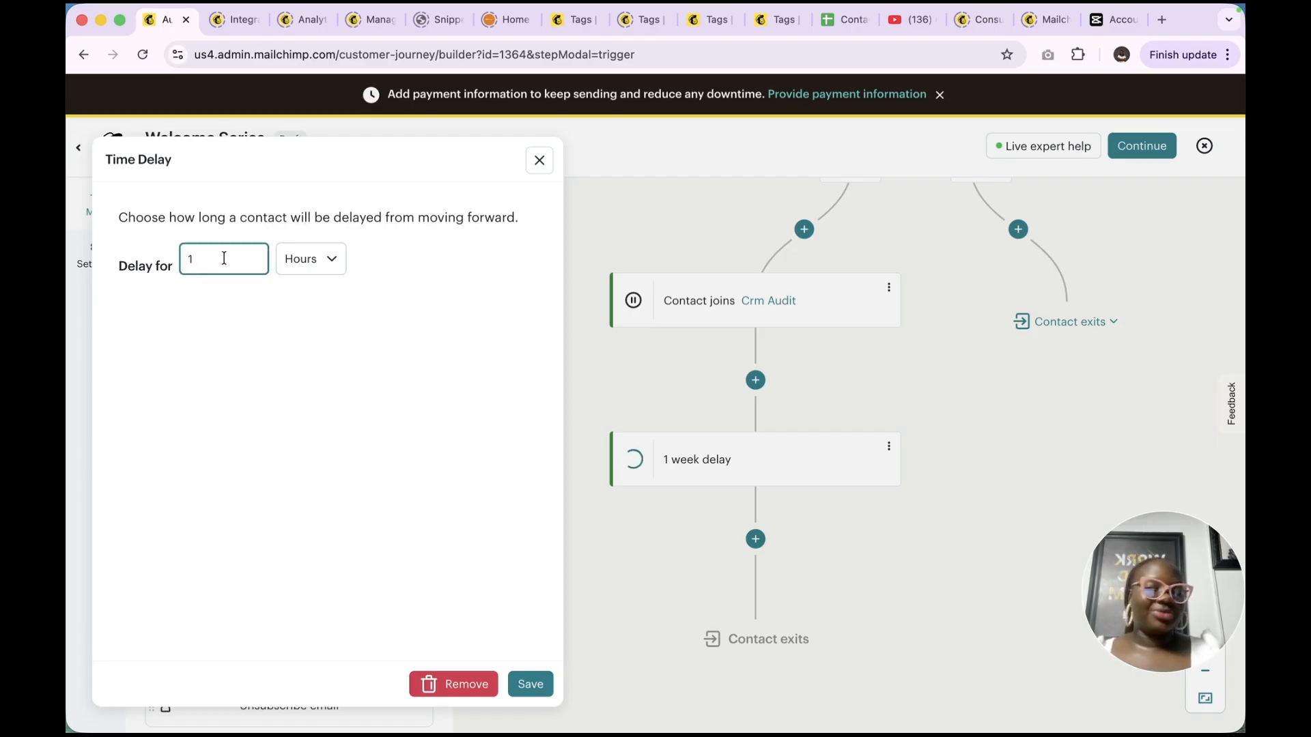
{"action": "left_click", "coordinate": [534, 686]}
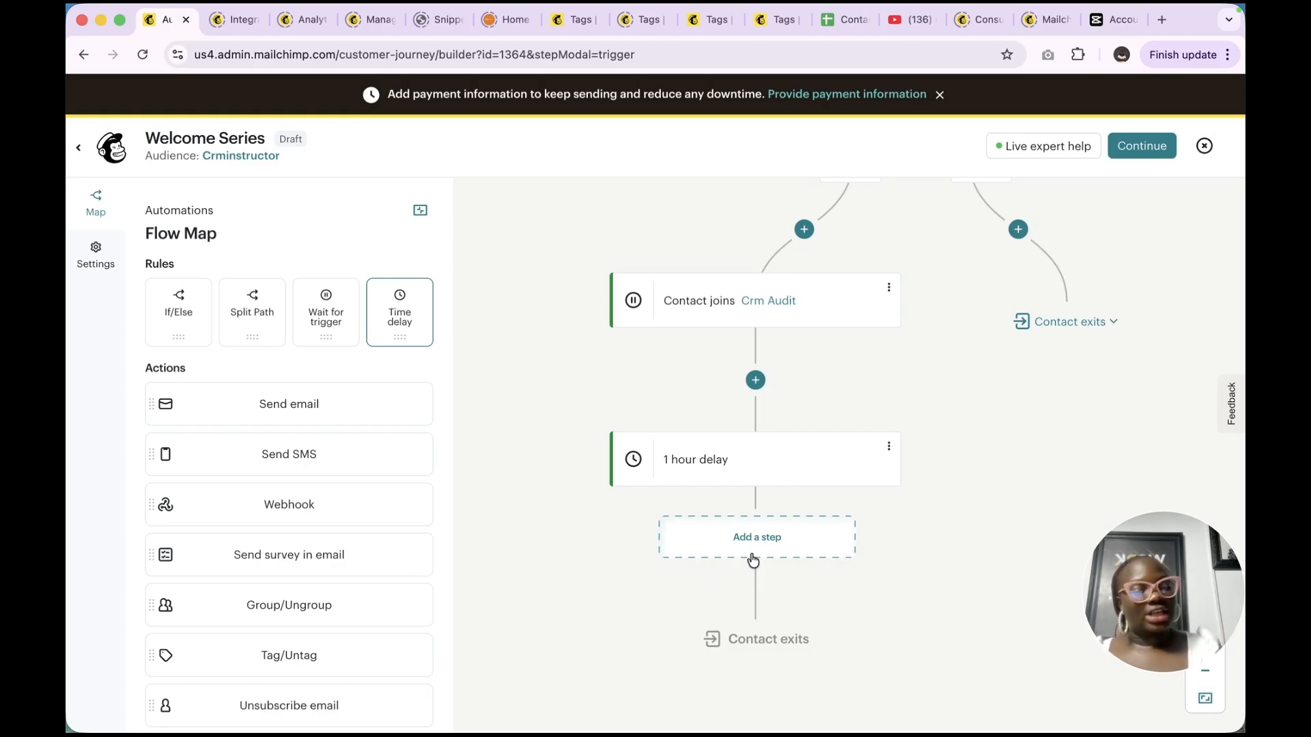
Add a Send email action below the 1 hour delay and open the template selection for its design
{"action": "scroll", "coordinate": [753, 560], "scroll_direction": "down", "scroll_amount": 3}
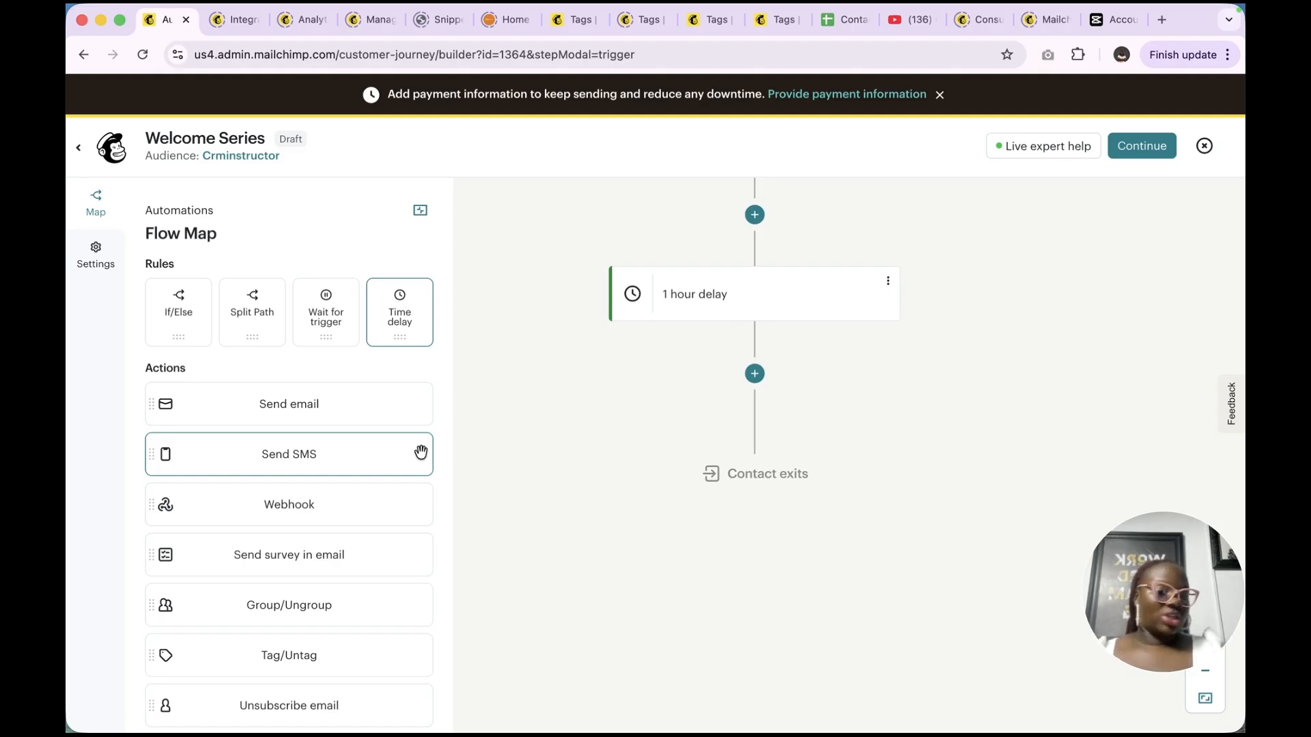
{"action": "scroll", "coordinate": [418, 451], "scroll_direction": "down", "scroll_amount": 1}
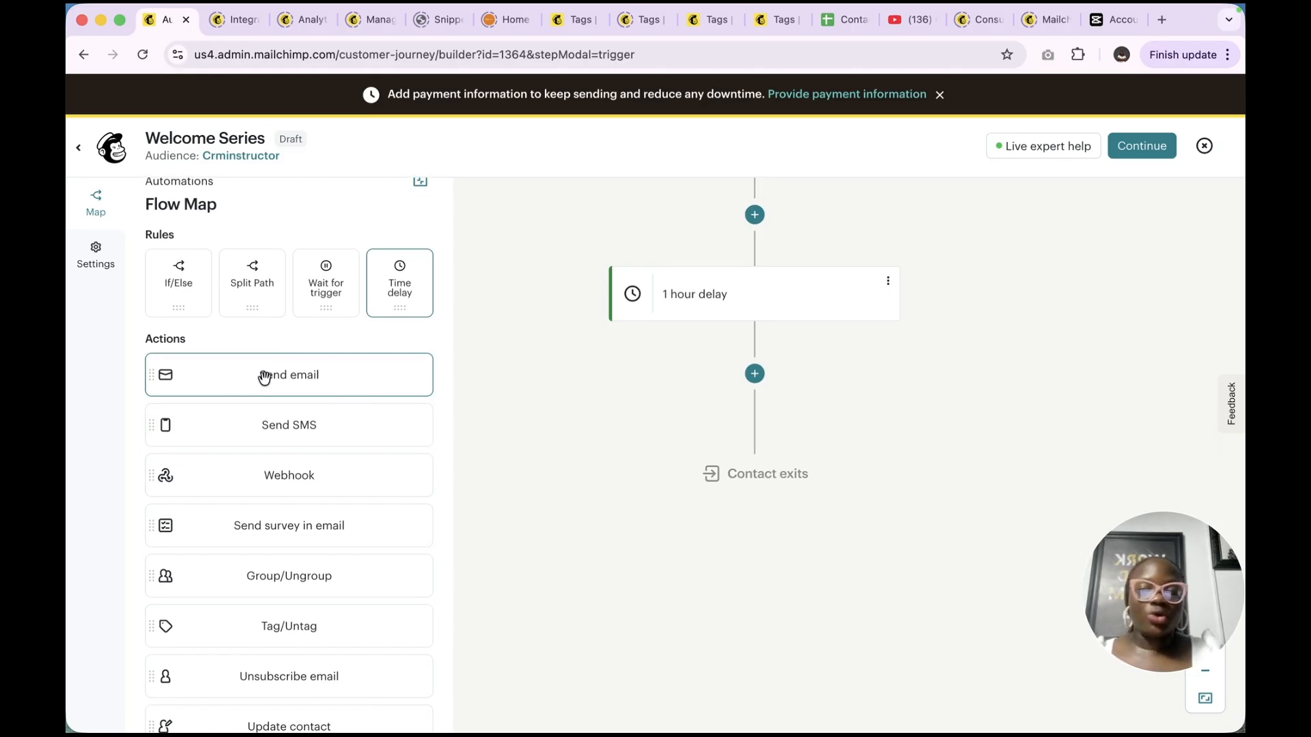
{"action": "left_click_drag", "start_coordinate": [286, 374], "coordinate": [764, 379]}
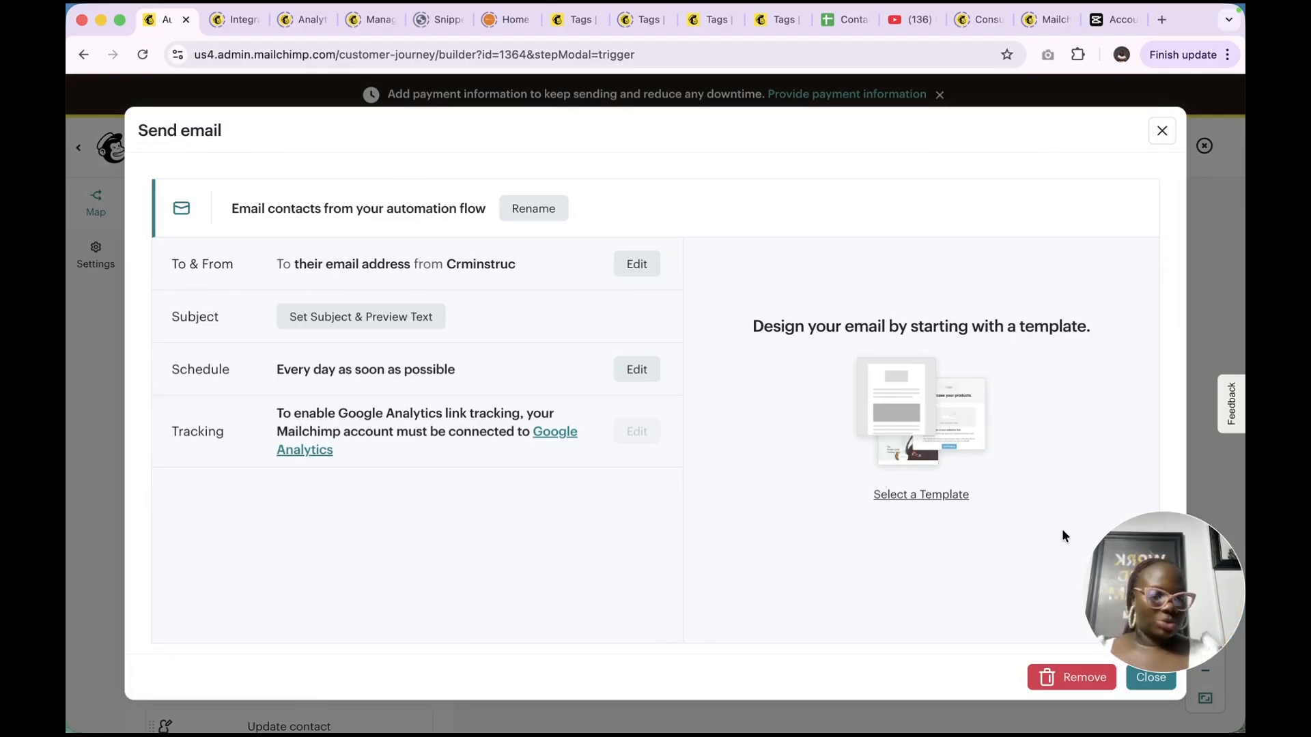
{"action": "left_click_drag", "start_coordinate": [1169, 607], "coordinate": [1170, 415]}
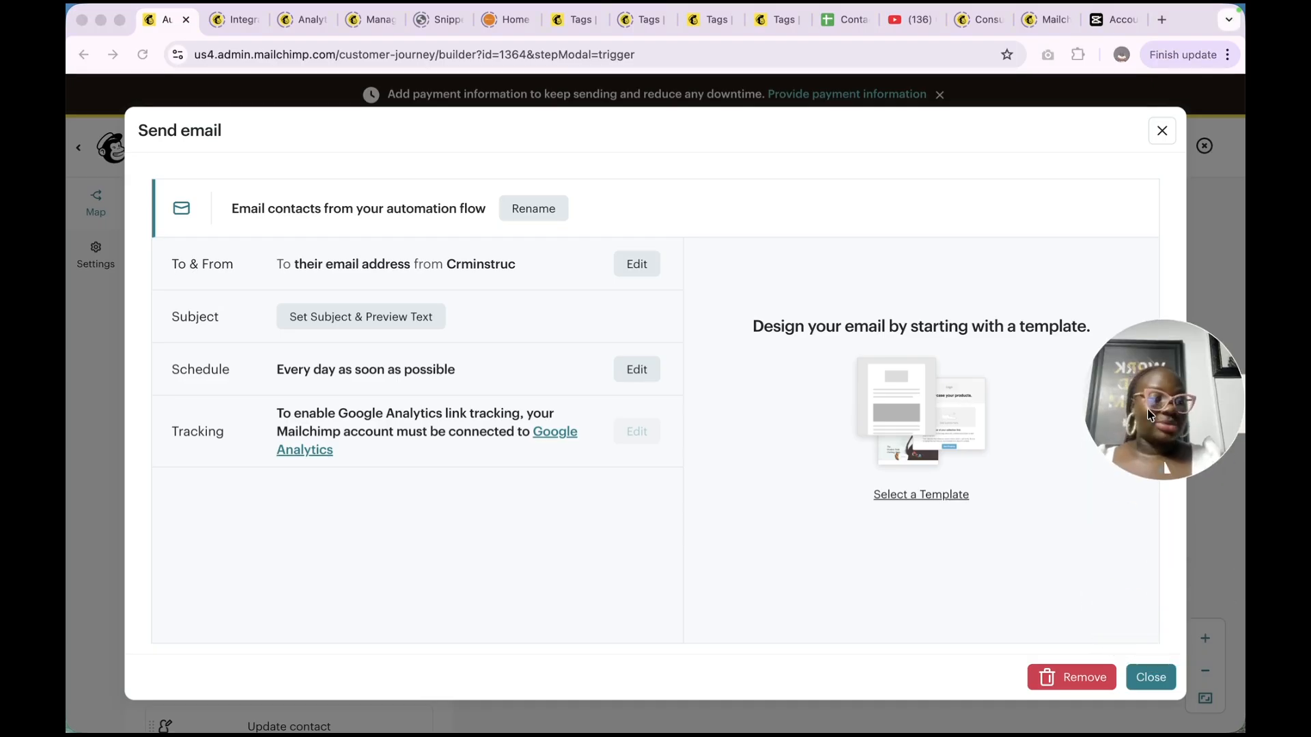
{"action": "left_click", "coordinate": [944, 498]}
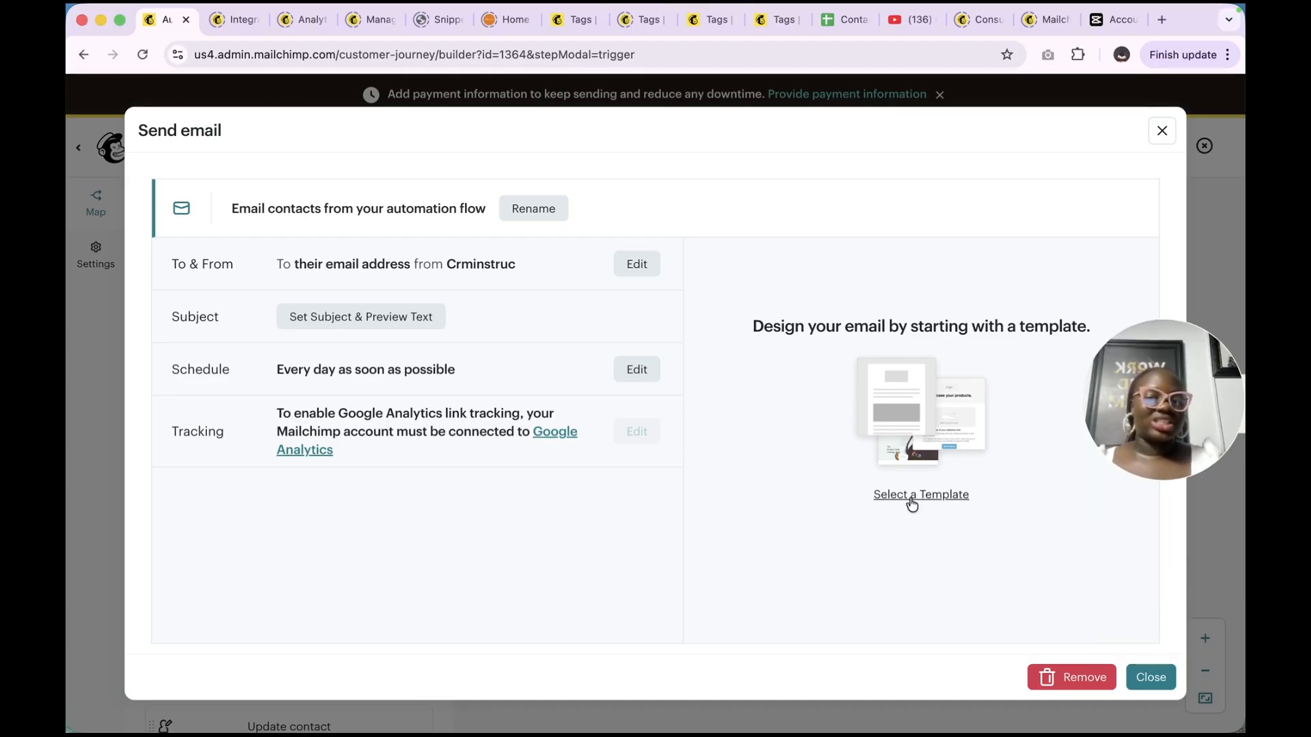
{"action": "left_click", "coordinate": [911, 503]}
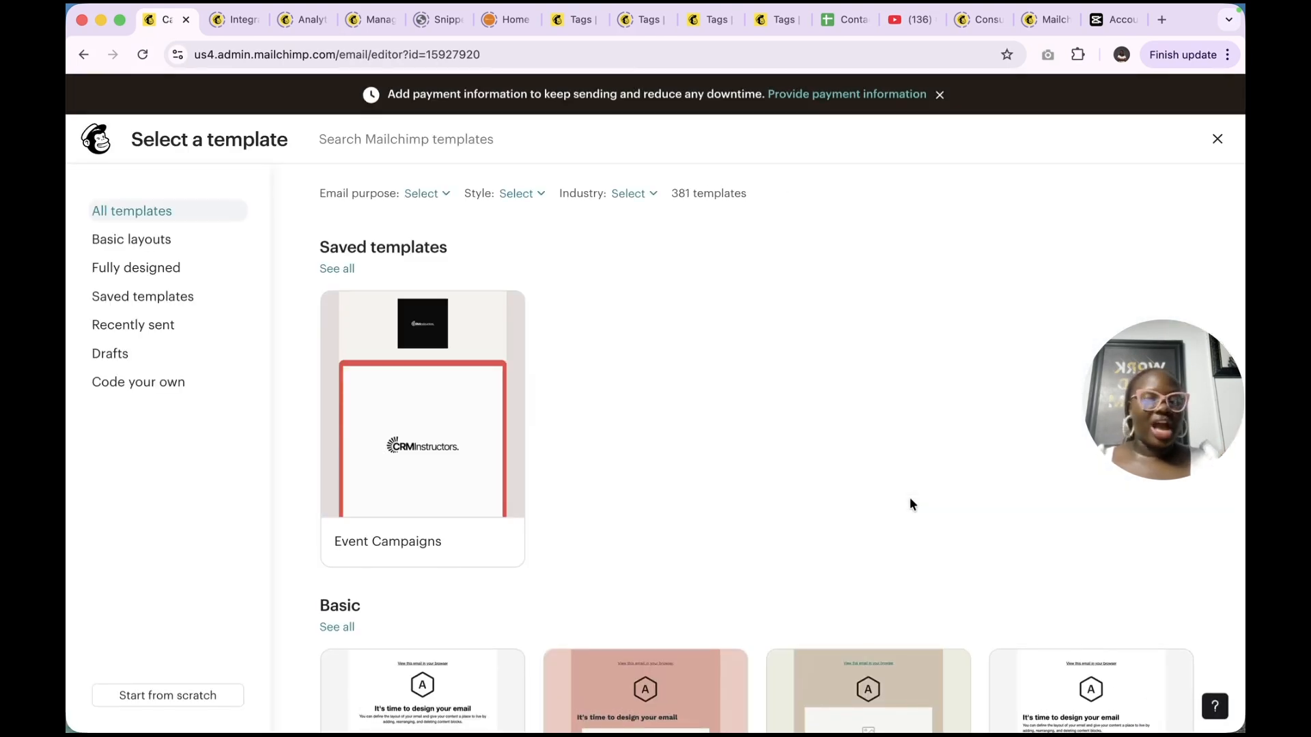
Apply the saved Event Campaigns template to the automation email and review its content
{"action": "scroll", "coordinate": [730, 612], "scroll_direction": "down", "scroll_amount": 4}
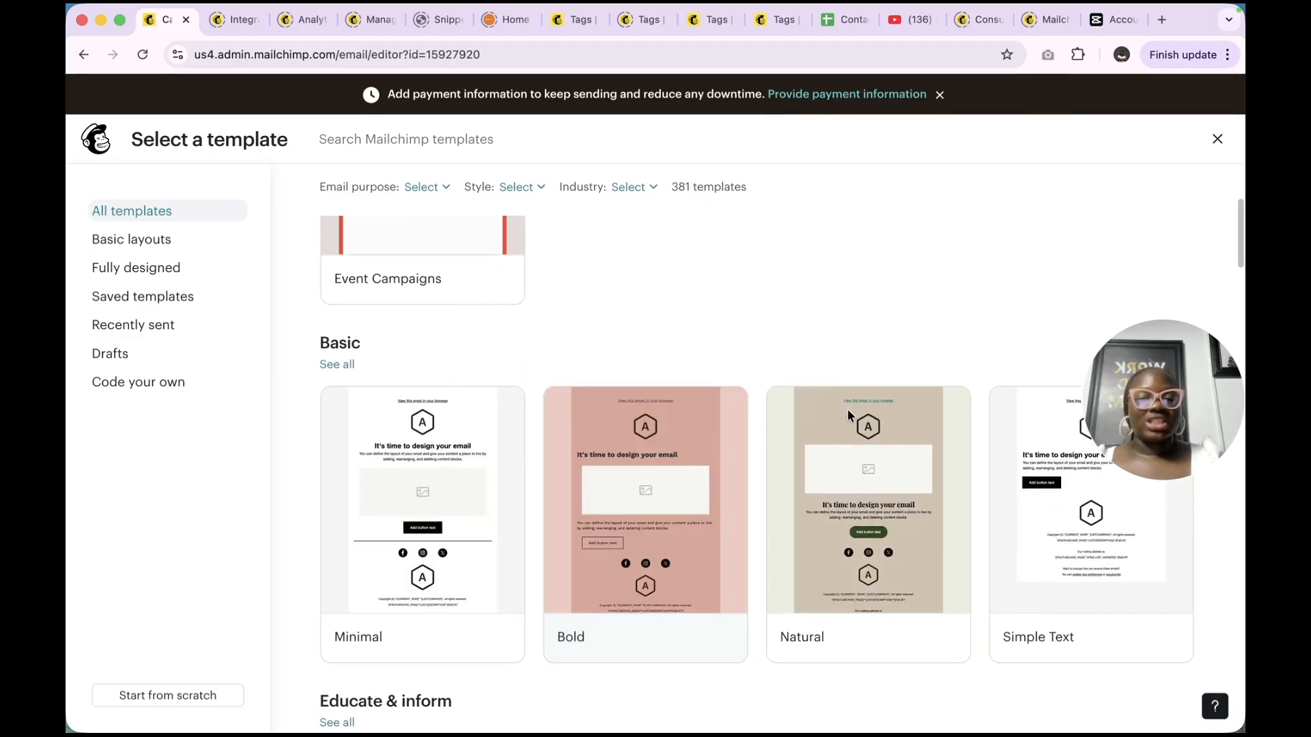
{"action": "scroll", "coordinate": [784, 429], "scroll_direction": "up", "scroll_amount": 4}
{"action": "mouse_move", "coordinate": [384, 387]}
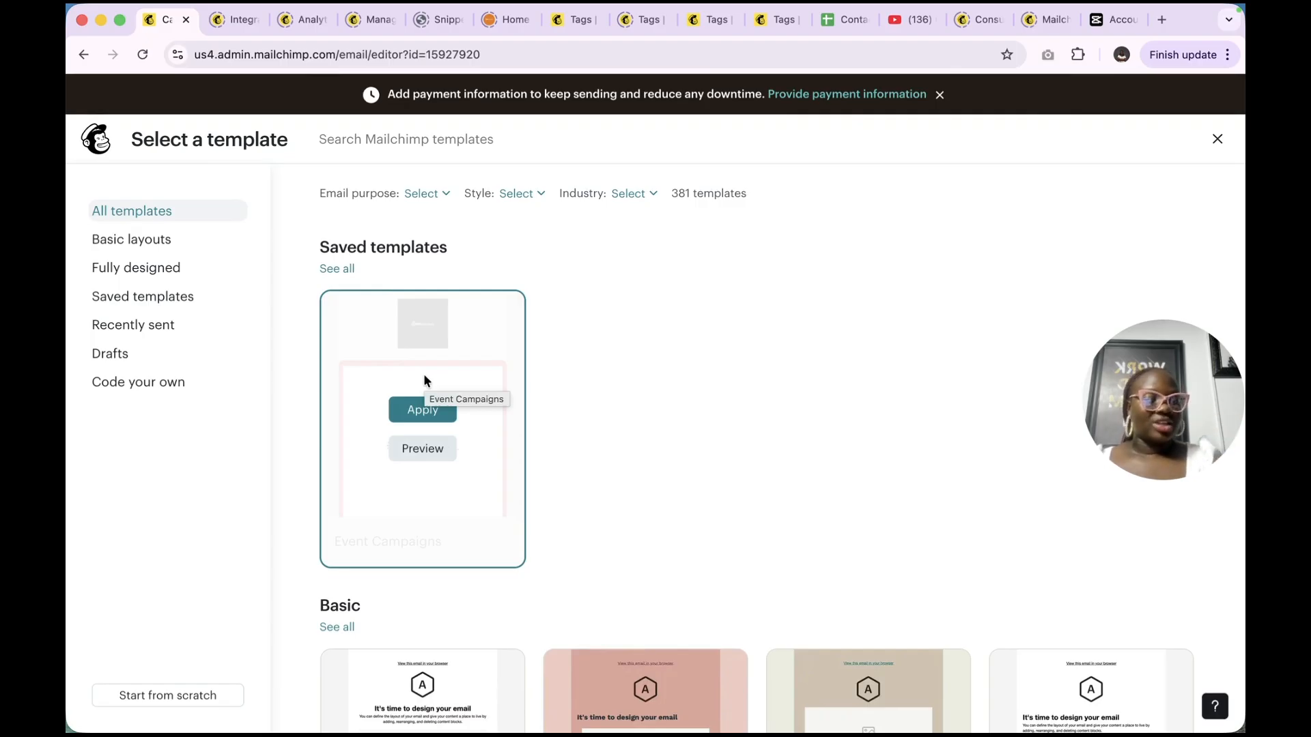
{"action": "left_click", "coordinate": [418, 413]}
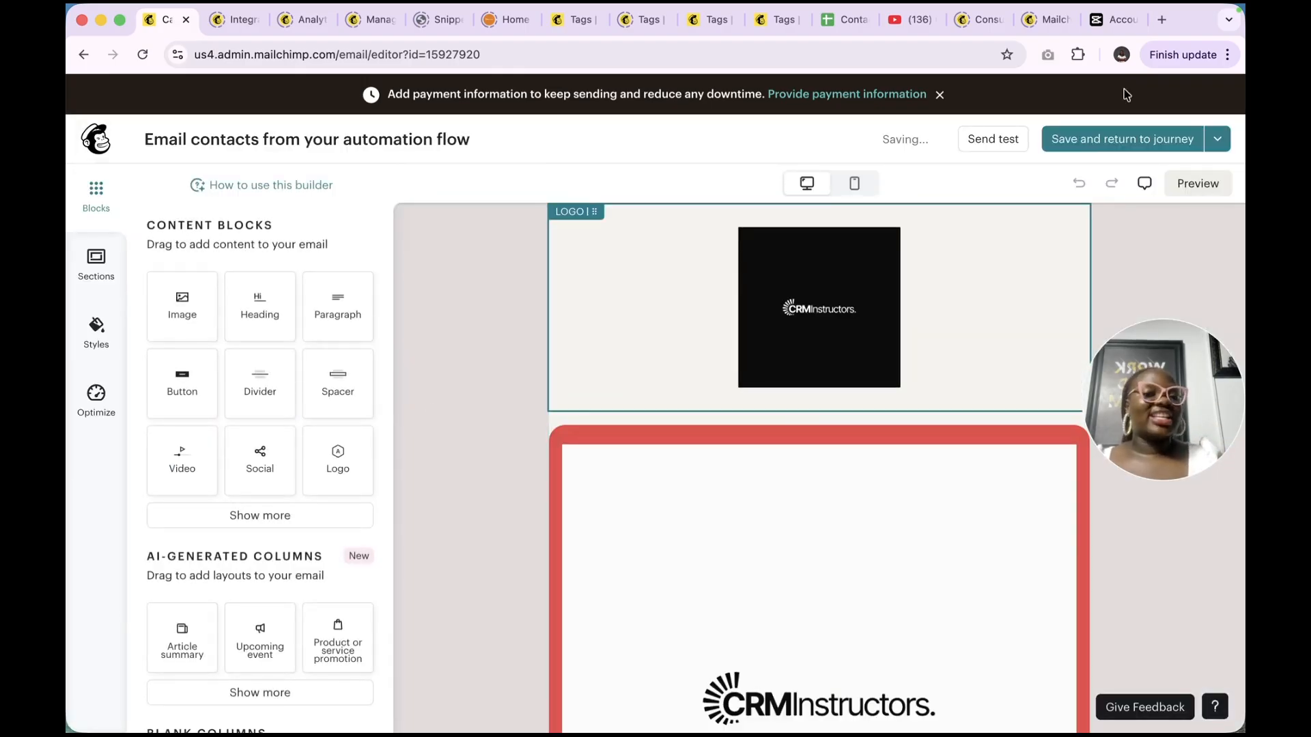
{"action": "scroll", "coordinate": [904, 425], "scroll_direction": "down", "scroll_amount": 1}
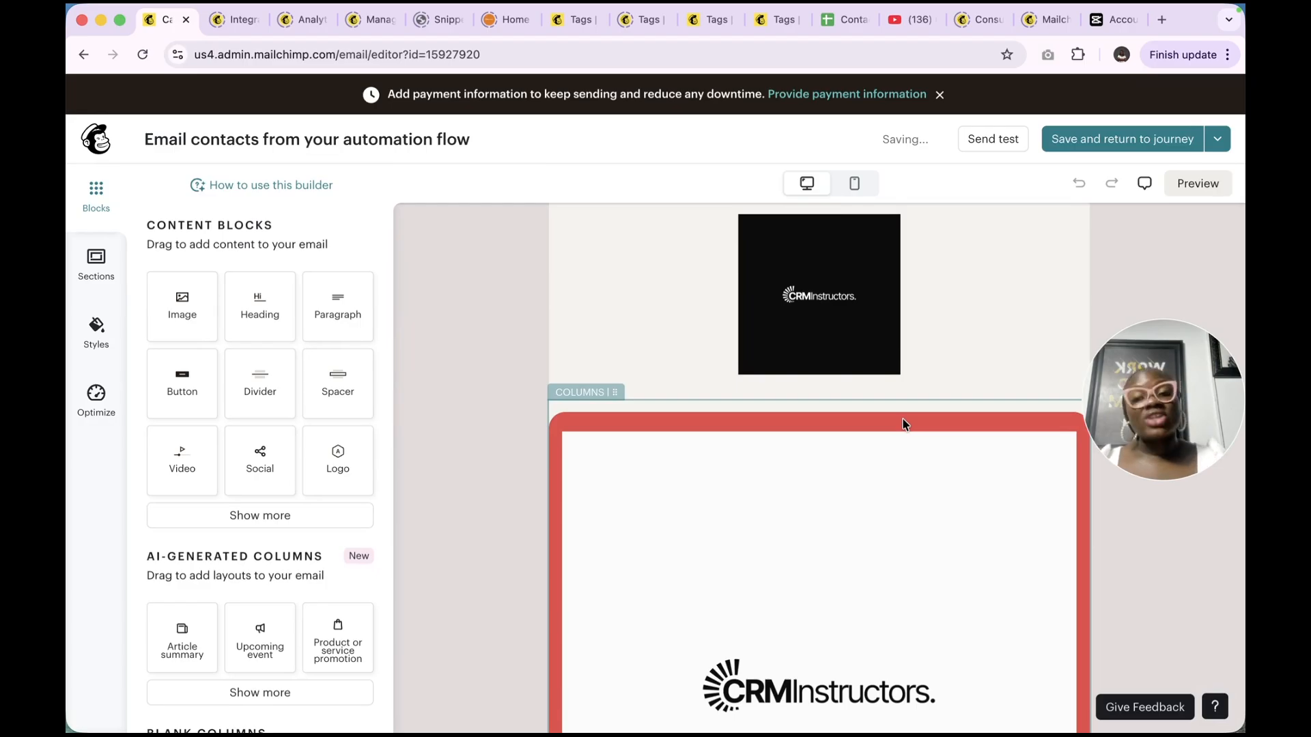
{"action": "scroll", "coordinate": [904, 425], "scroll_direction": "down", "scroll_amount": 2}
{"action": "scroll", "coordinate": [902, 419], "scroll_direction": "down", "scroll_amount": 10}
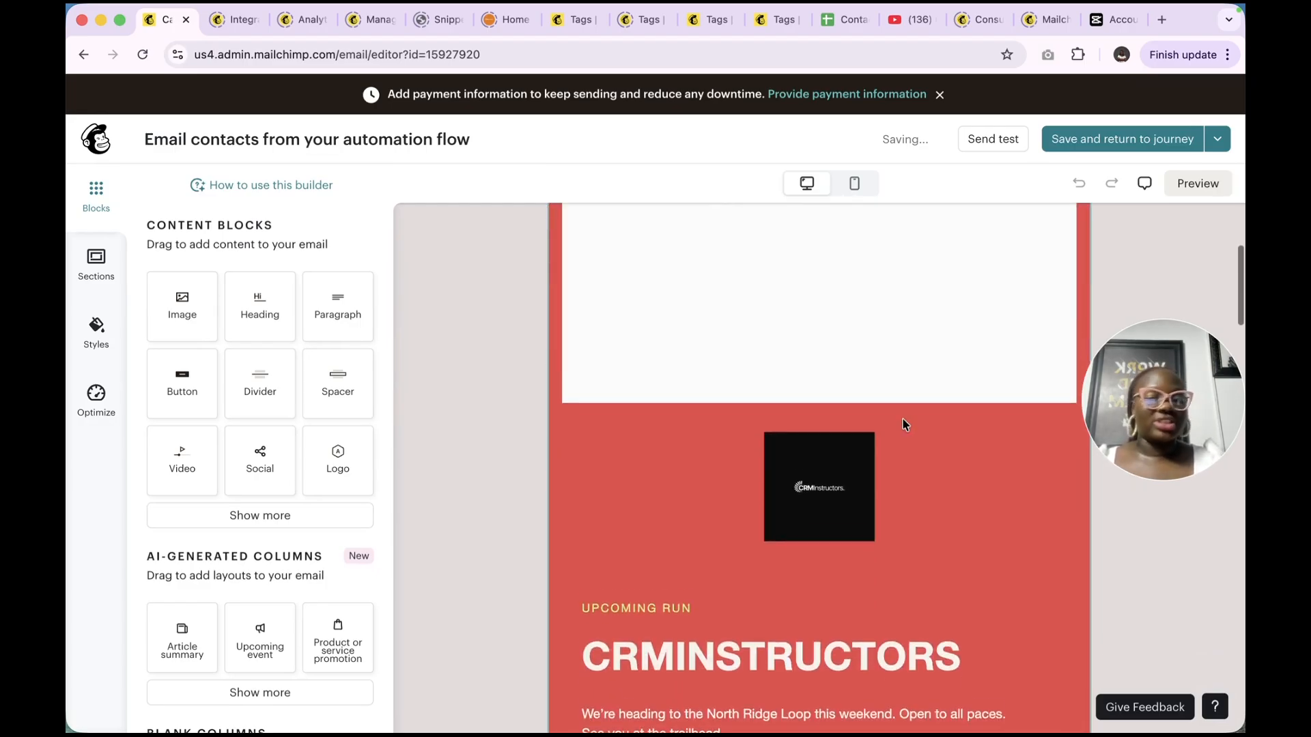
{"action": "scroll", "coordinate": [903, 423], "scroll_direction": "down", "scroll_amount": 15}
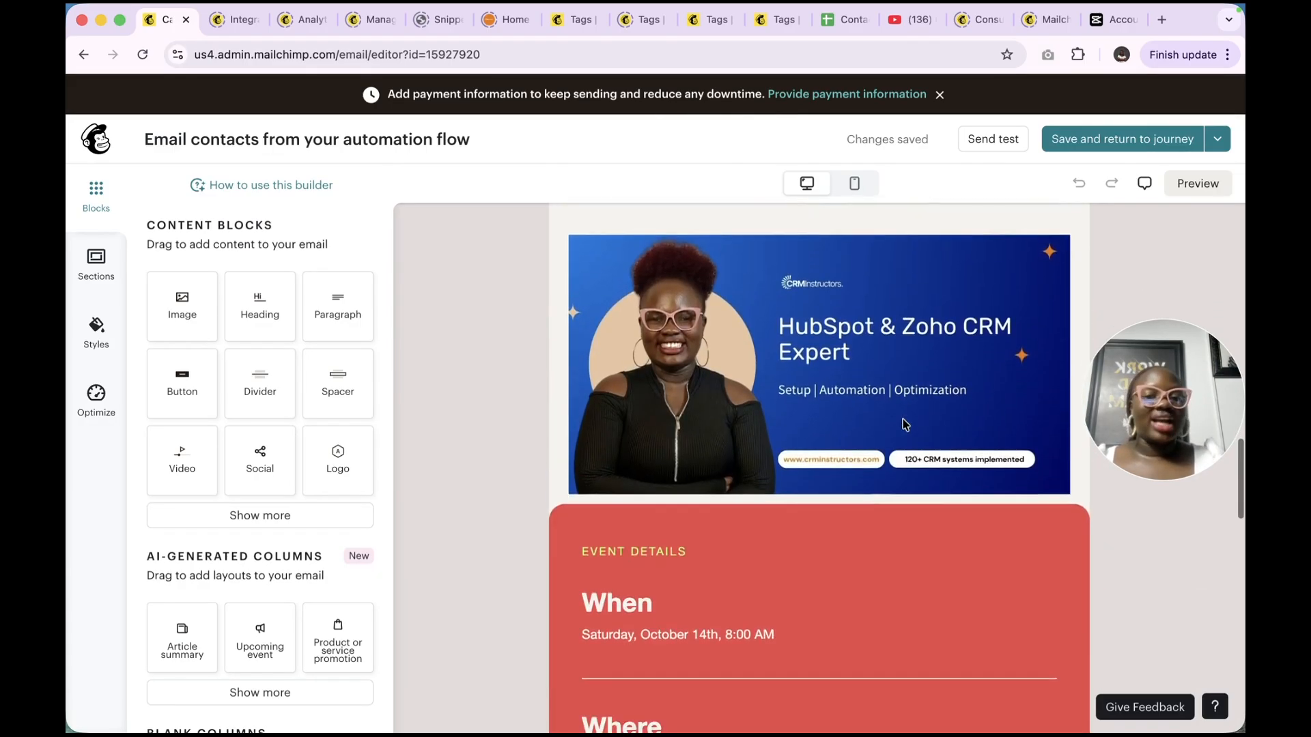
Save the email design, return to the automation flow, and open the Send email step's settings
{"action": "scroll", "coordinate": [903, 423], "scroll_direction": "down", "scroll_amount": 6}
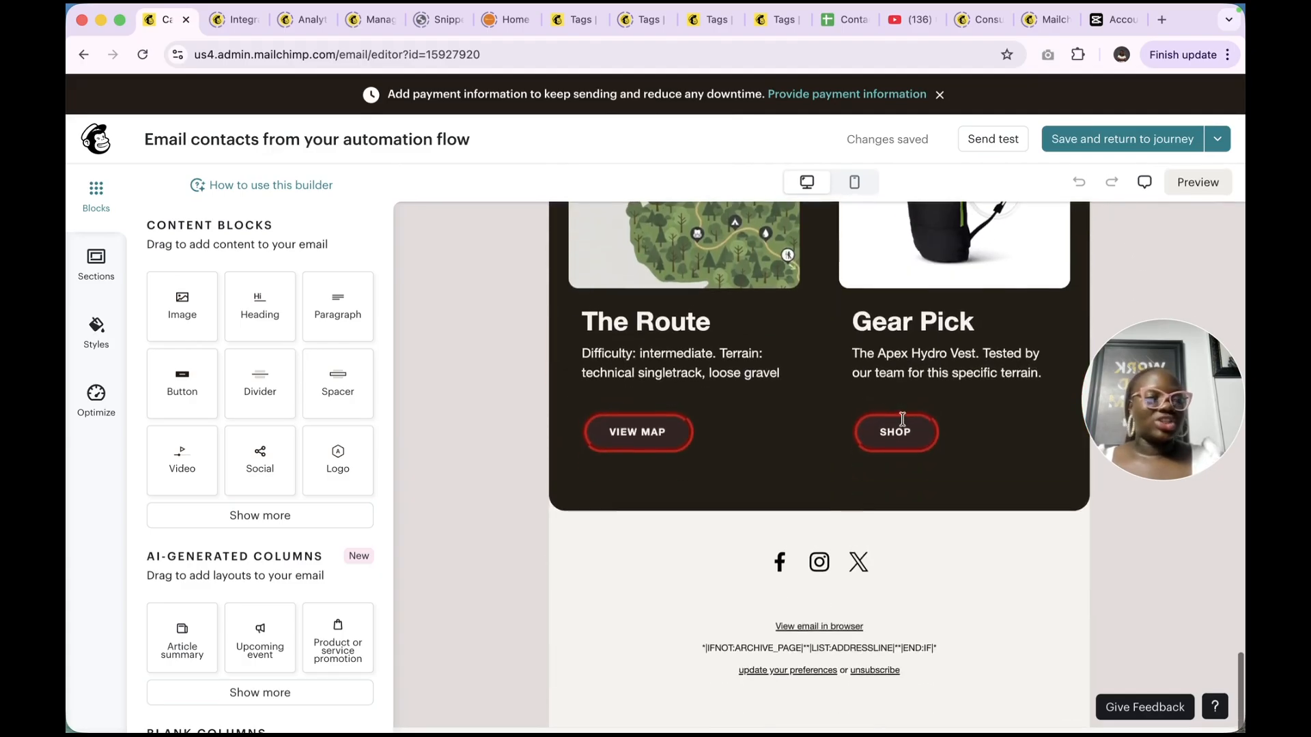
{"action": "left_click", "coordinate": [1072, 140]}
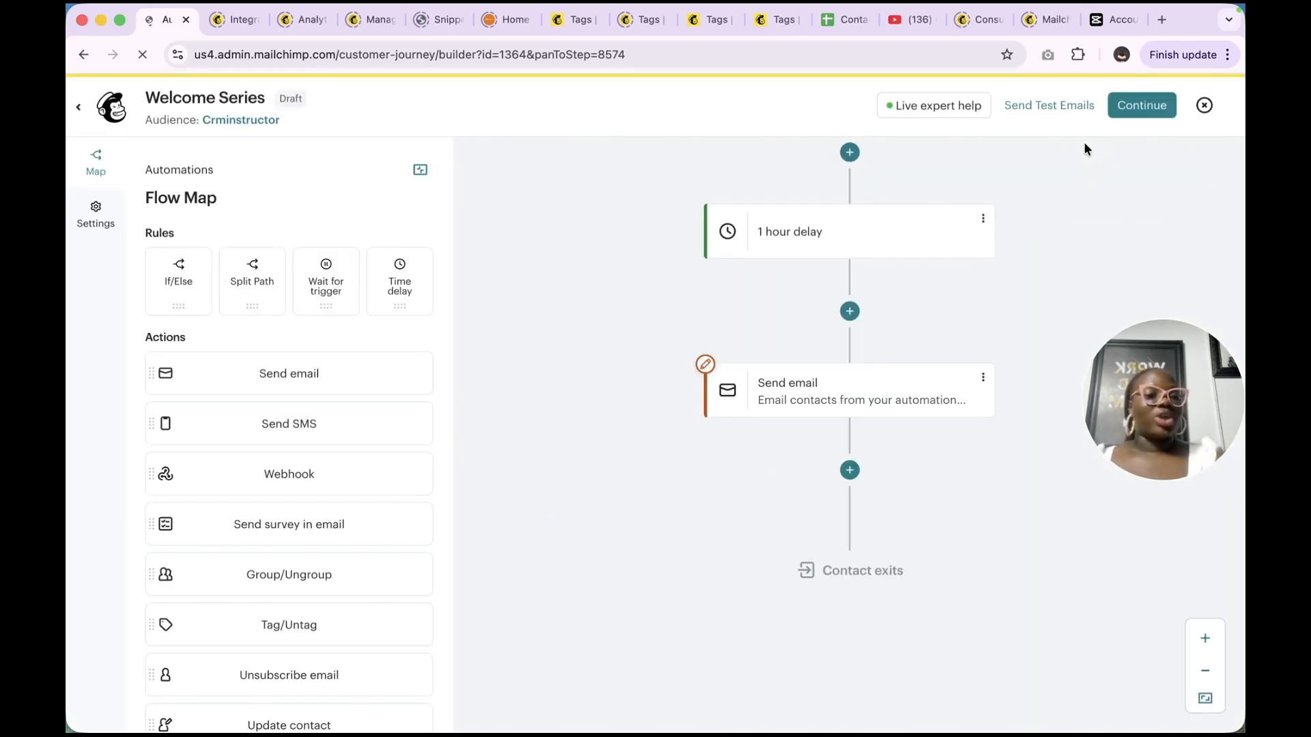
{"action": "left_click", "coordinate": [921, 419]}
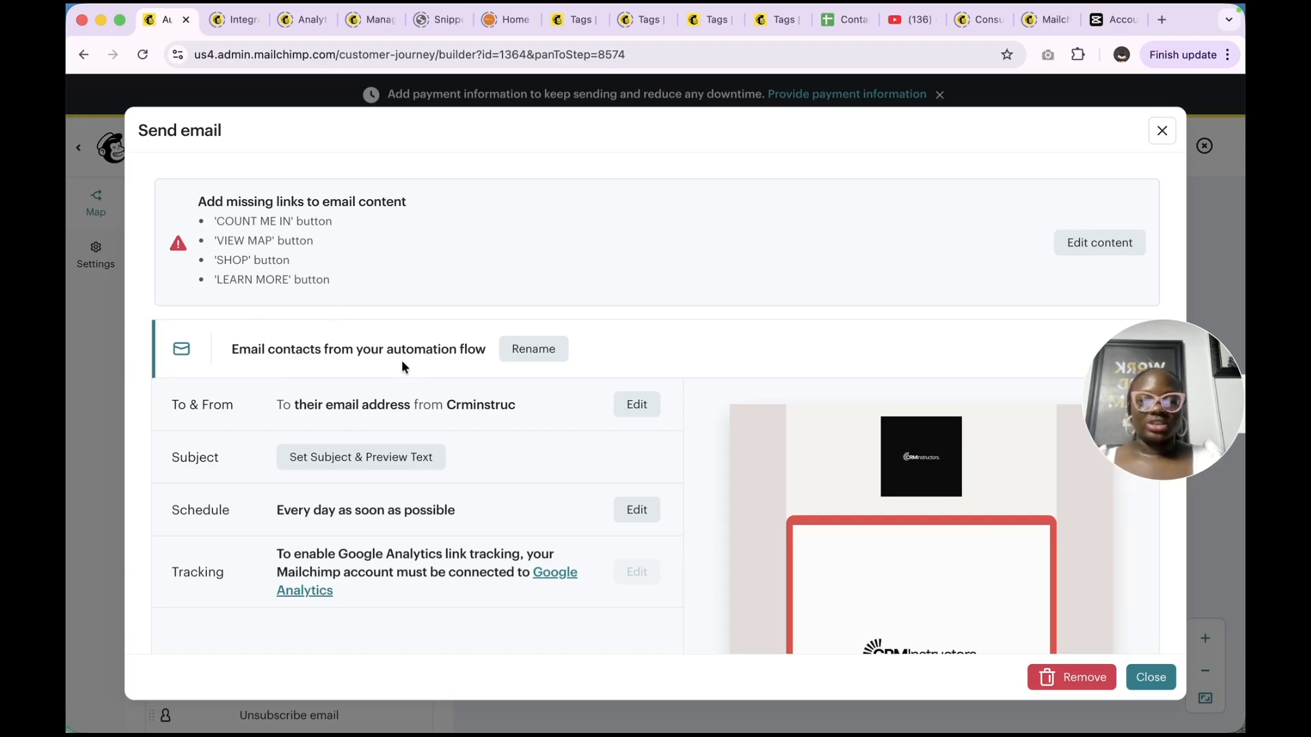
Open the automation email's name for editing and save the existing name
{"action": "left_click", "coordinate": [533, 348]}
{"action": "left_click", "coordinate": [533, 347]}
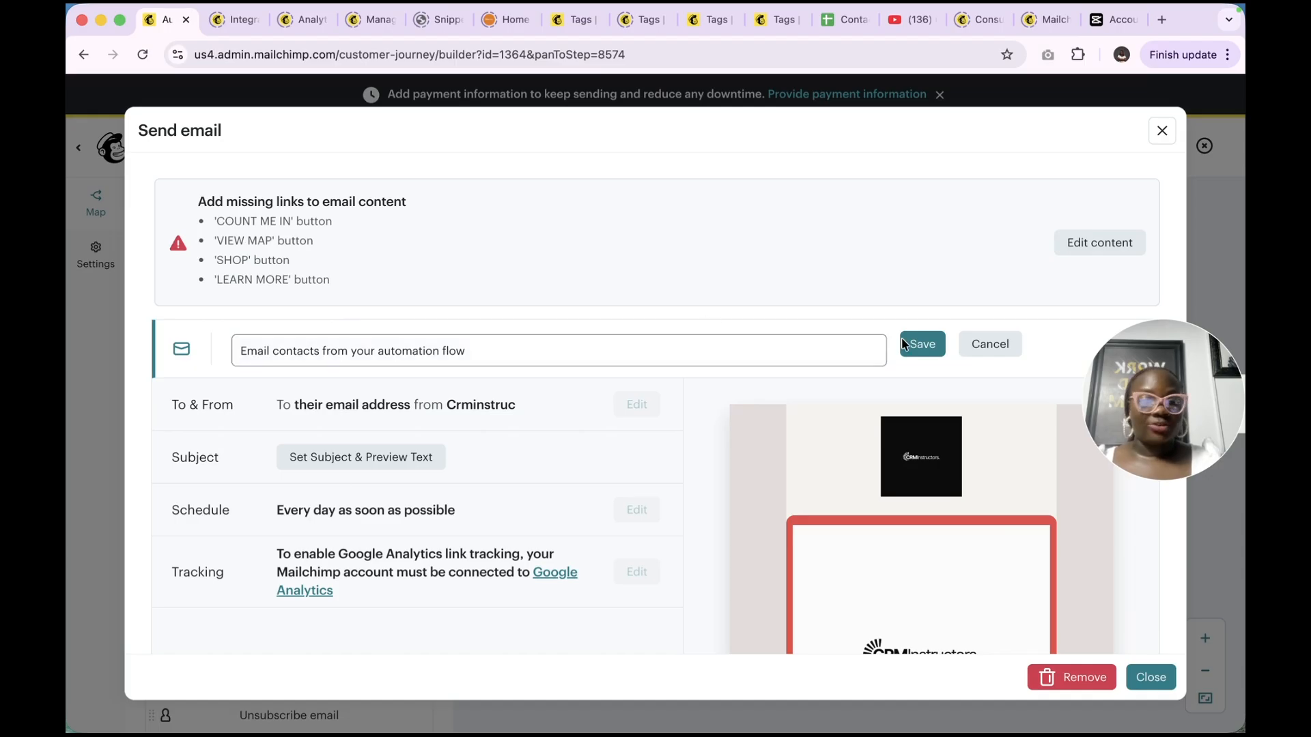
{"action": "left_click", "coordinate": [919, 350]}
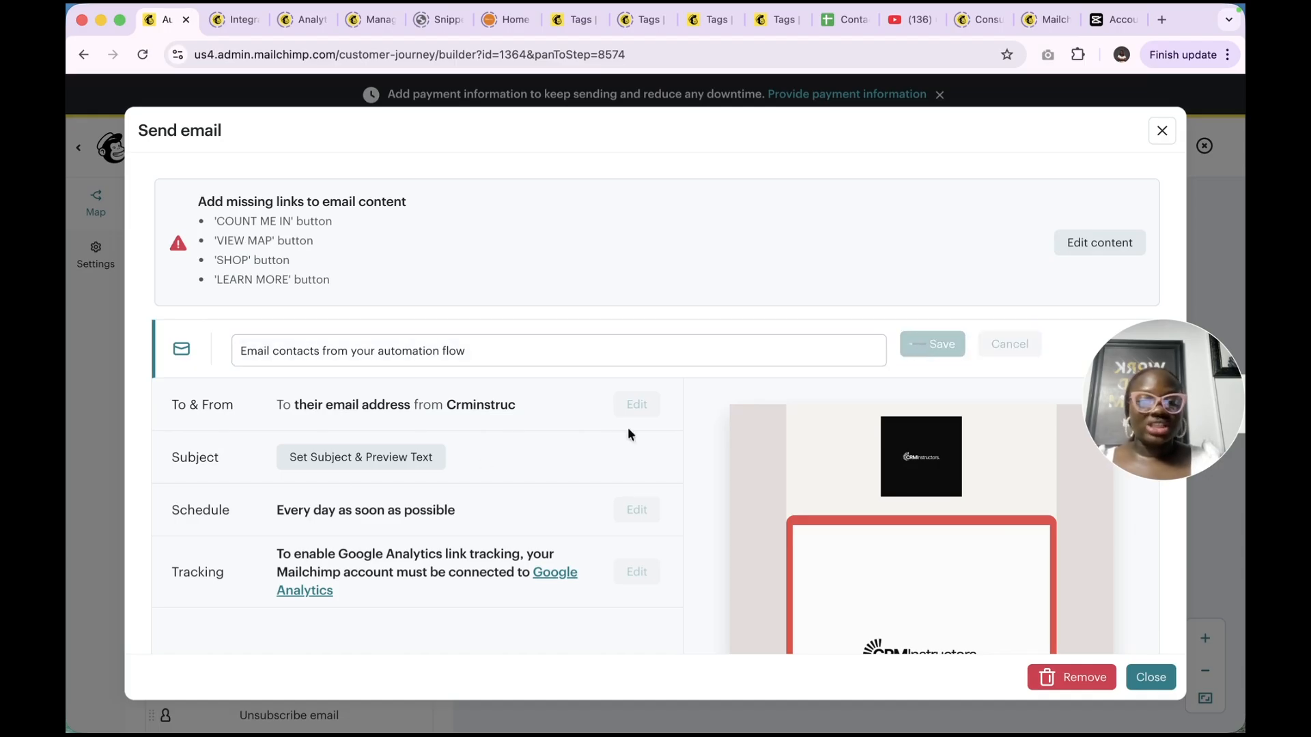
Set the automation email's subject to Welcome, save it, and close the email settings
{"action": "left_click", "coordinate": [396, 471]}
{"action": "left_click", "coordinate": [355, 543]}
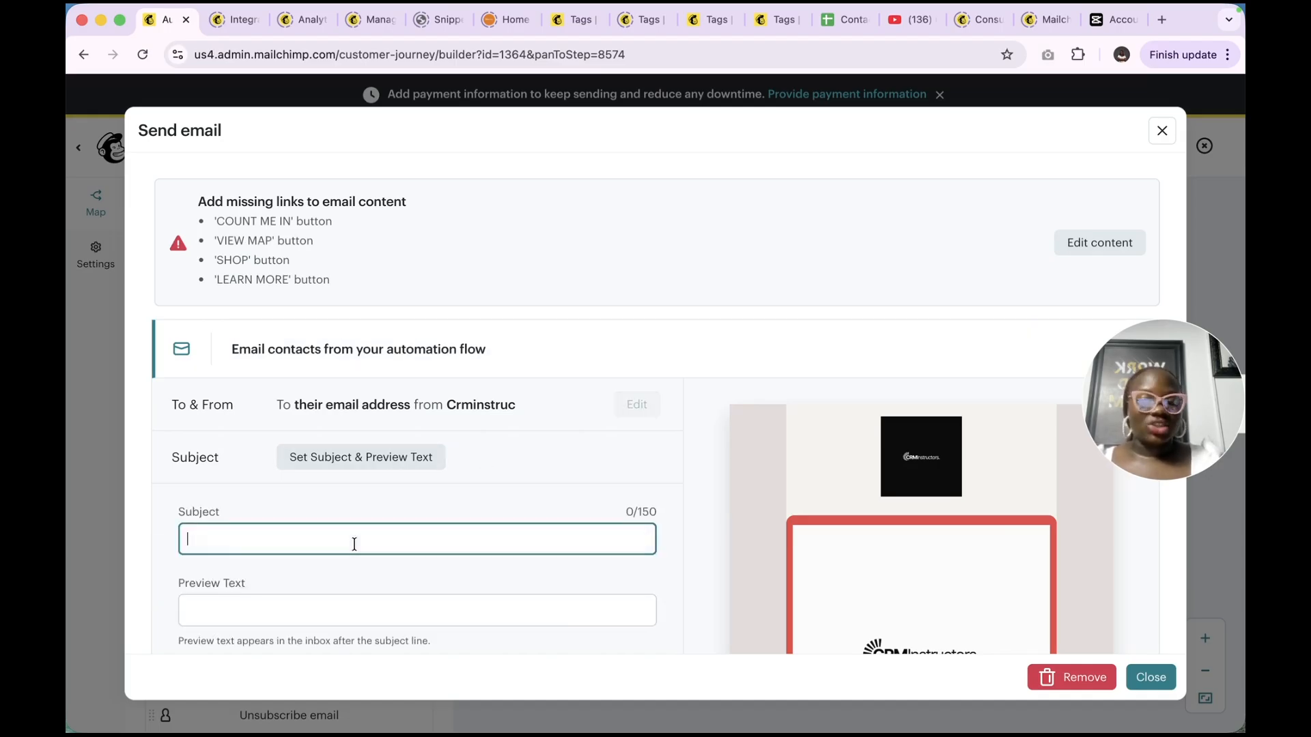
{"action": "scroll", "coordinate": [356, 550], "scroll_direction": "down", "scroll_amount": 2}
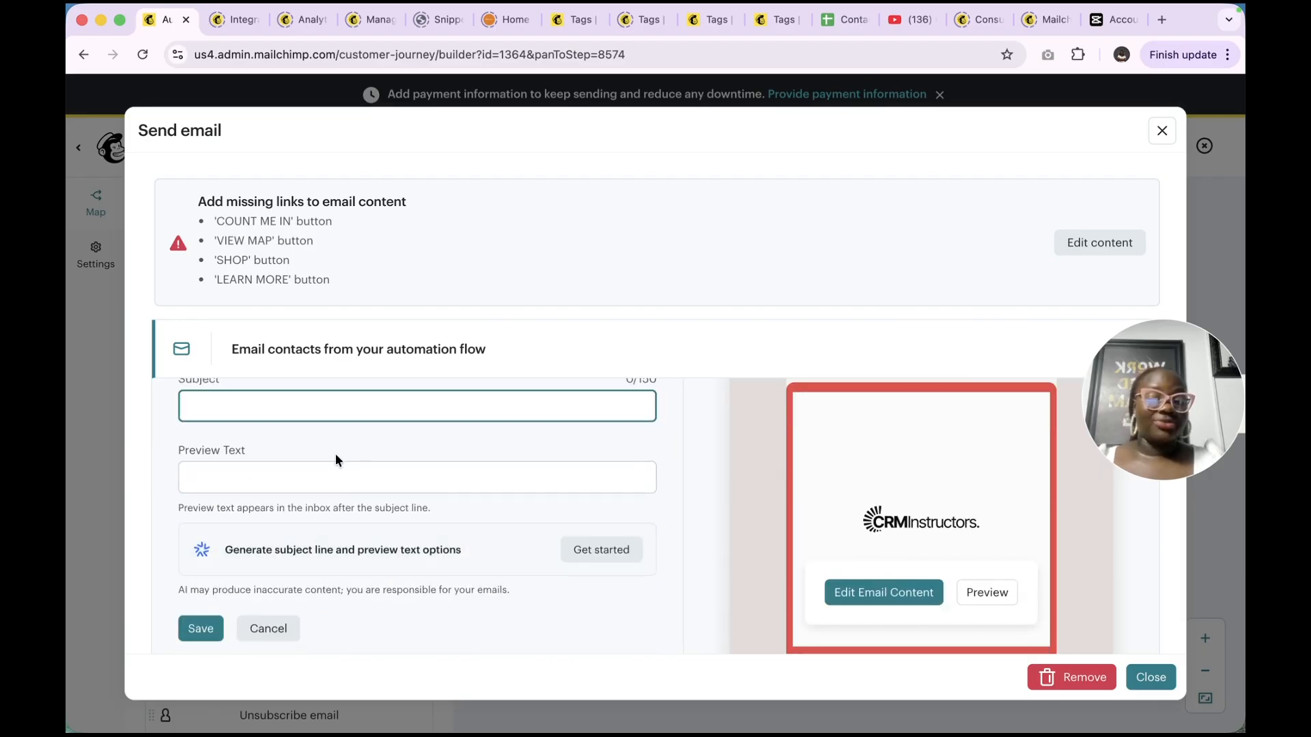
{"action": "left_click", "coordinate": [197, 632]}
{"action": "left_click", "coordinate": [282, 410]}
{"action": "type", "text": "W"}
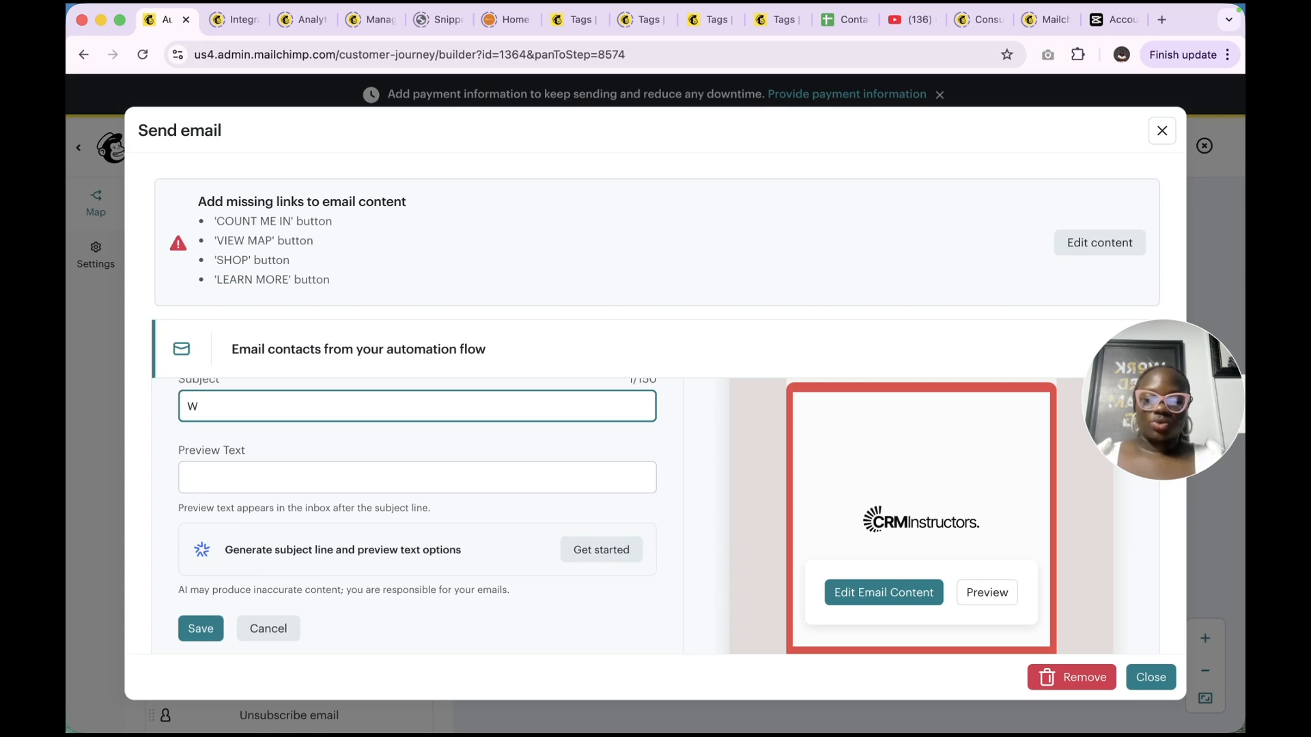
{"action": "type", "text": "elcome"}
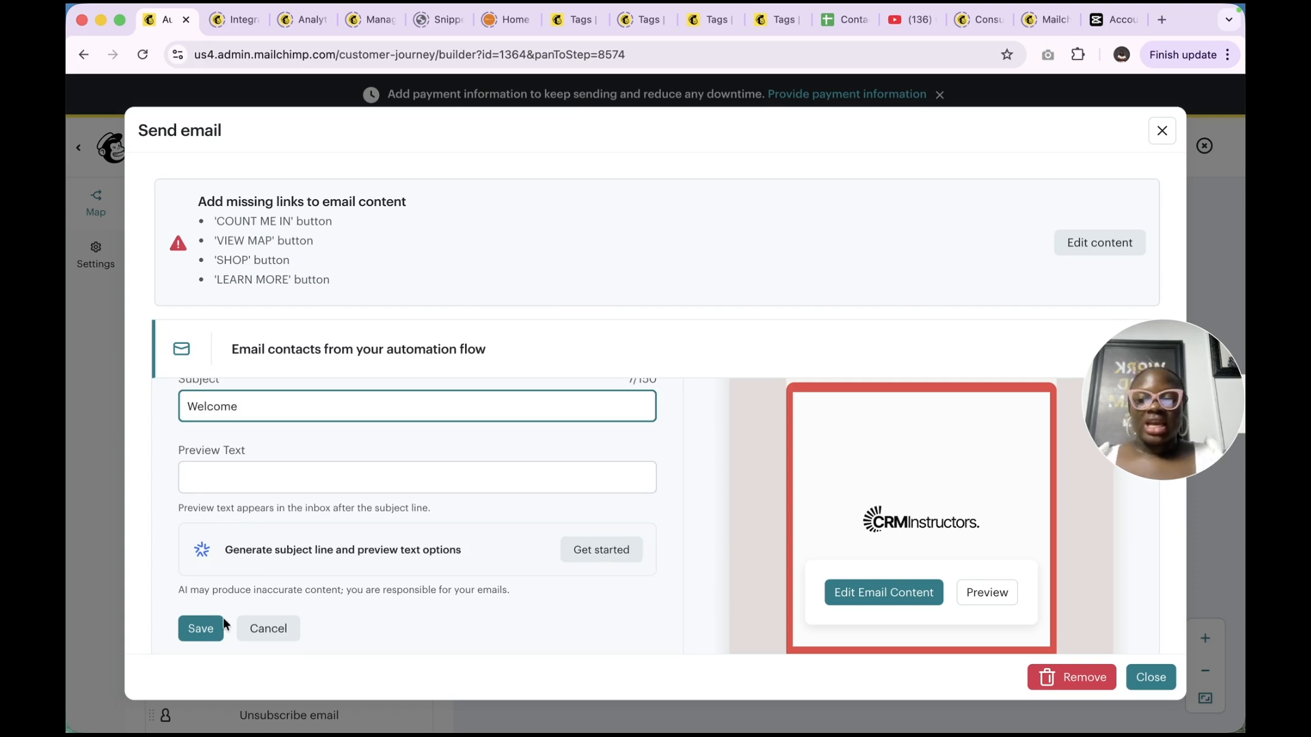
{"action": "left_click", "coordinate": [210, 629]}
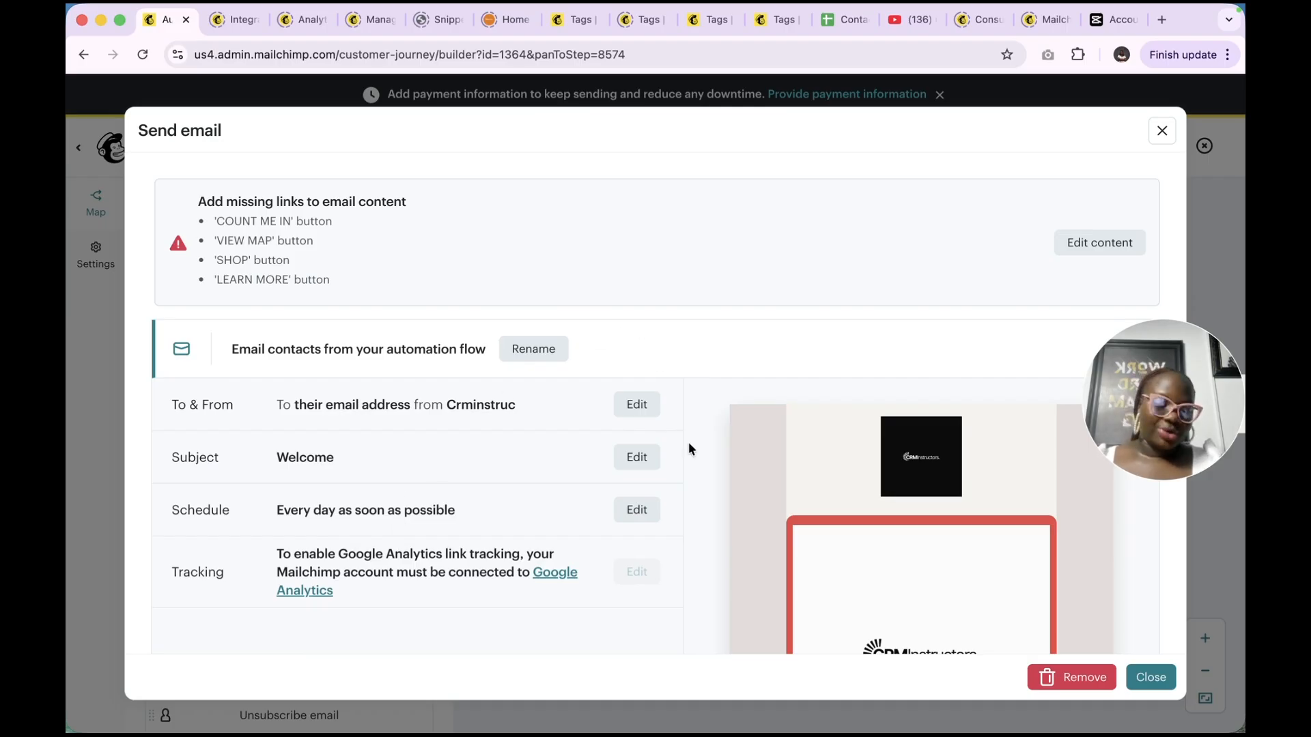
{"action": "scroll", "coordinate": [912, 460], "scroll_direction": "down", "scroll_amount": 3}
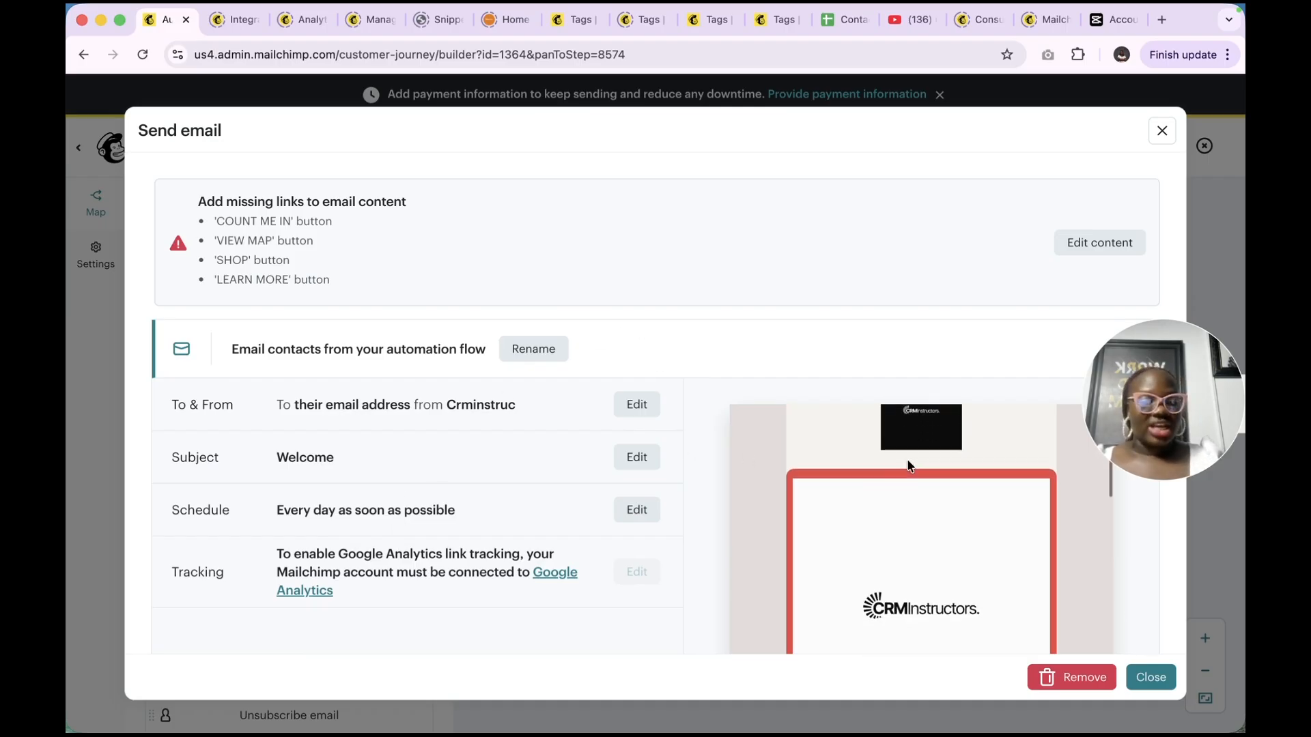
{"action": "left_click", "coordinate": [1152, 678]}
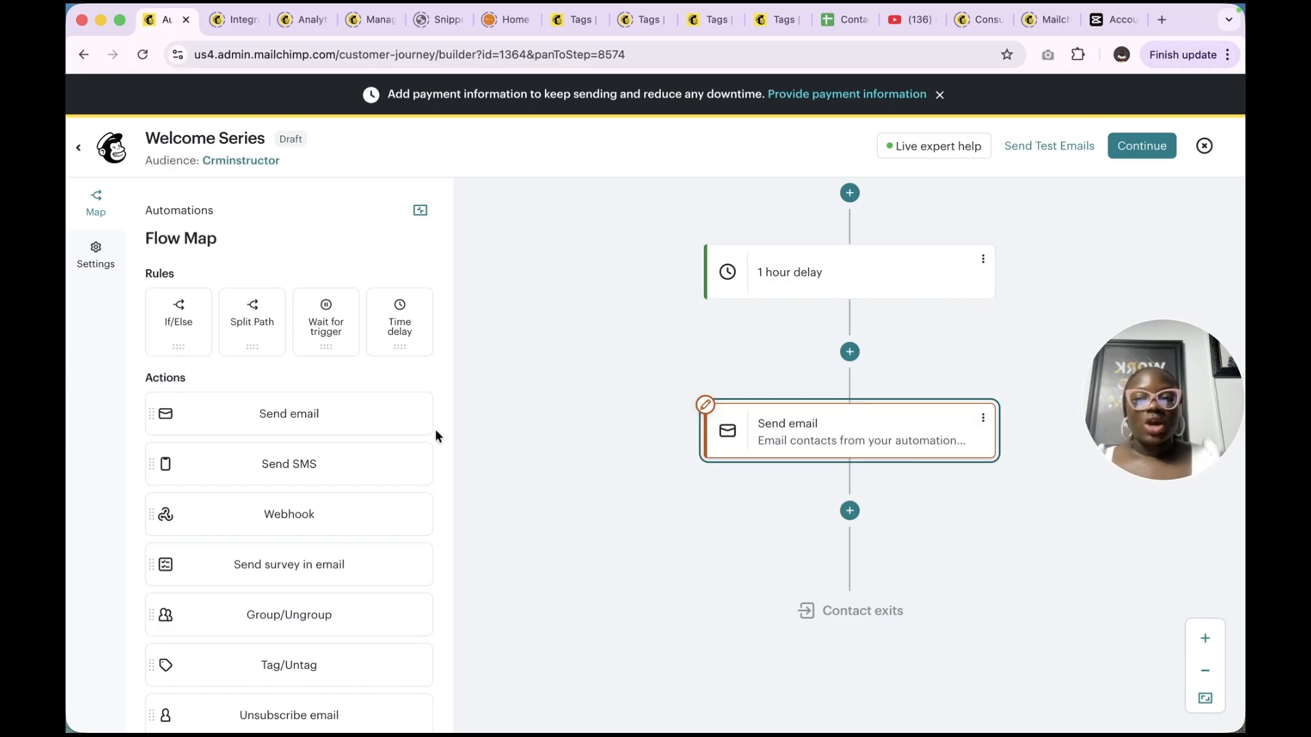
Add a Send SMS action below the Send email step and close its SMS Marketing setup
{"action": "left_click_drag", "start_coordinate": [351, 472], "coordinate": [655, 477]}
{"action": "left_click_drag", "start_coordinate": [351, 462], "coordinate": [920, 514]}
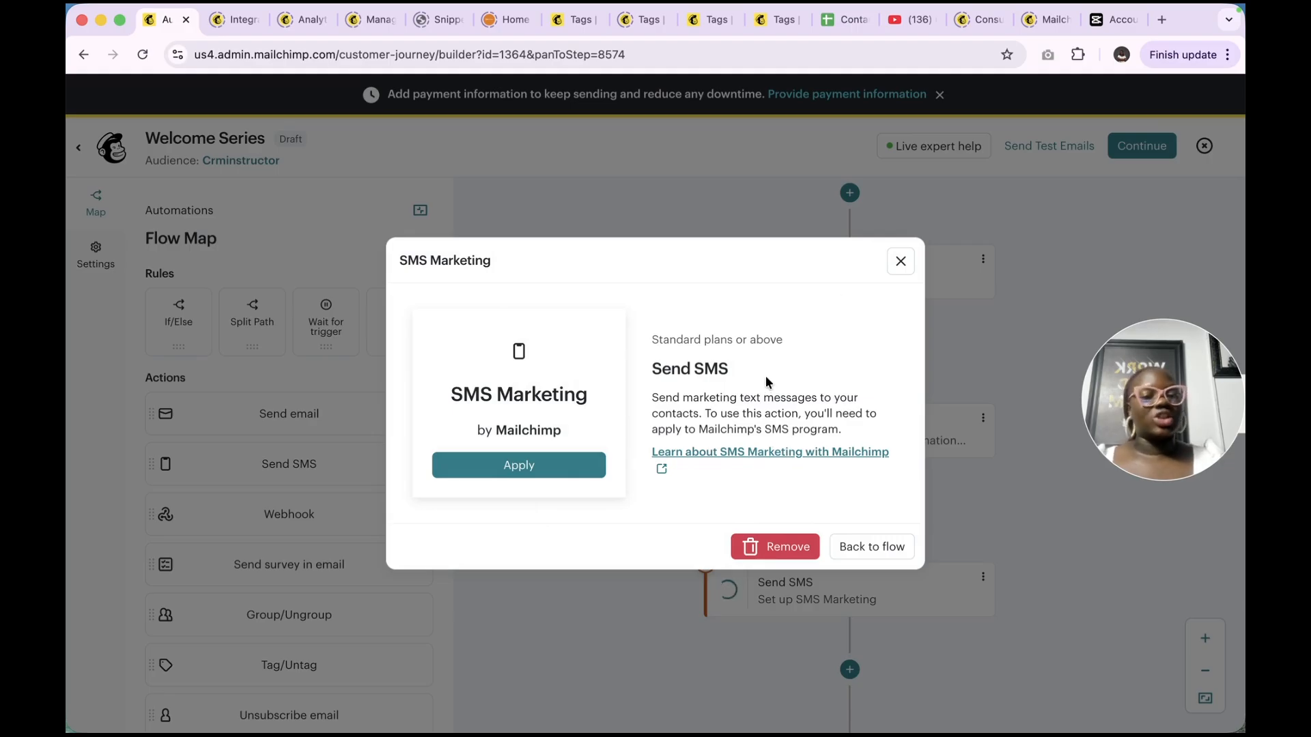
{"action": "left_click", "coordinate": [901, 263]}
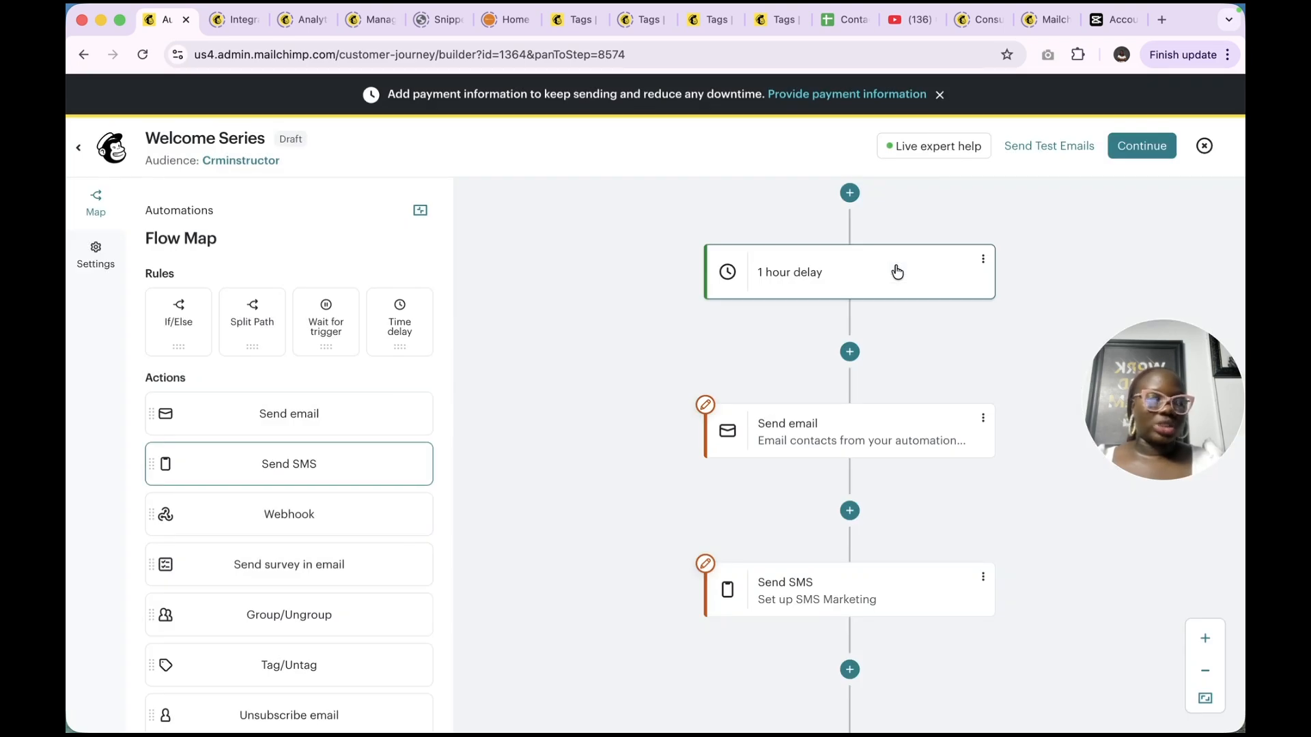
Add a Send survey in email action below the Send SMS step and close its settings
{"action": "scroll", "coordinate": [870, 553], "scroll_direction": "down", "scroll_amount": 3}
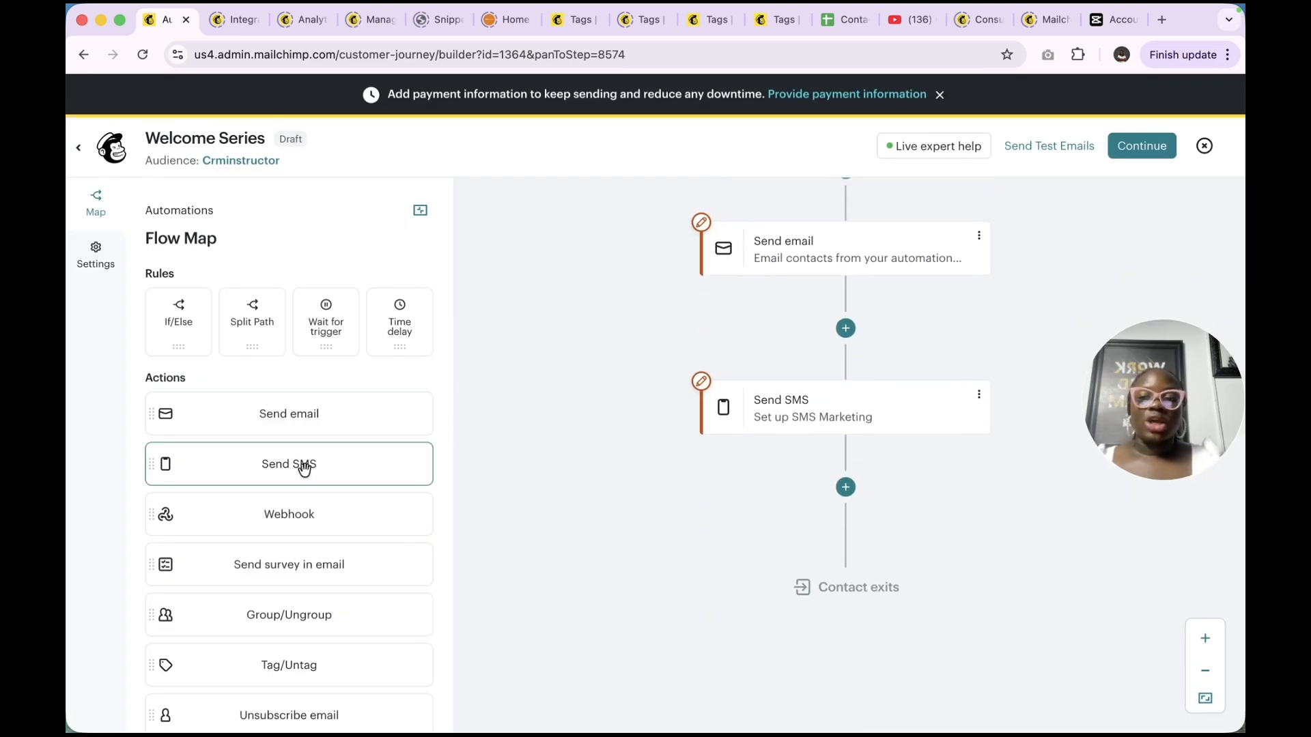
{"action": "left_click_drag", "start_coordinate": [351, 522], "coordinate": [805, 524]}
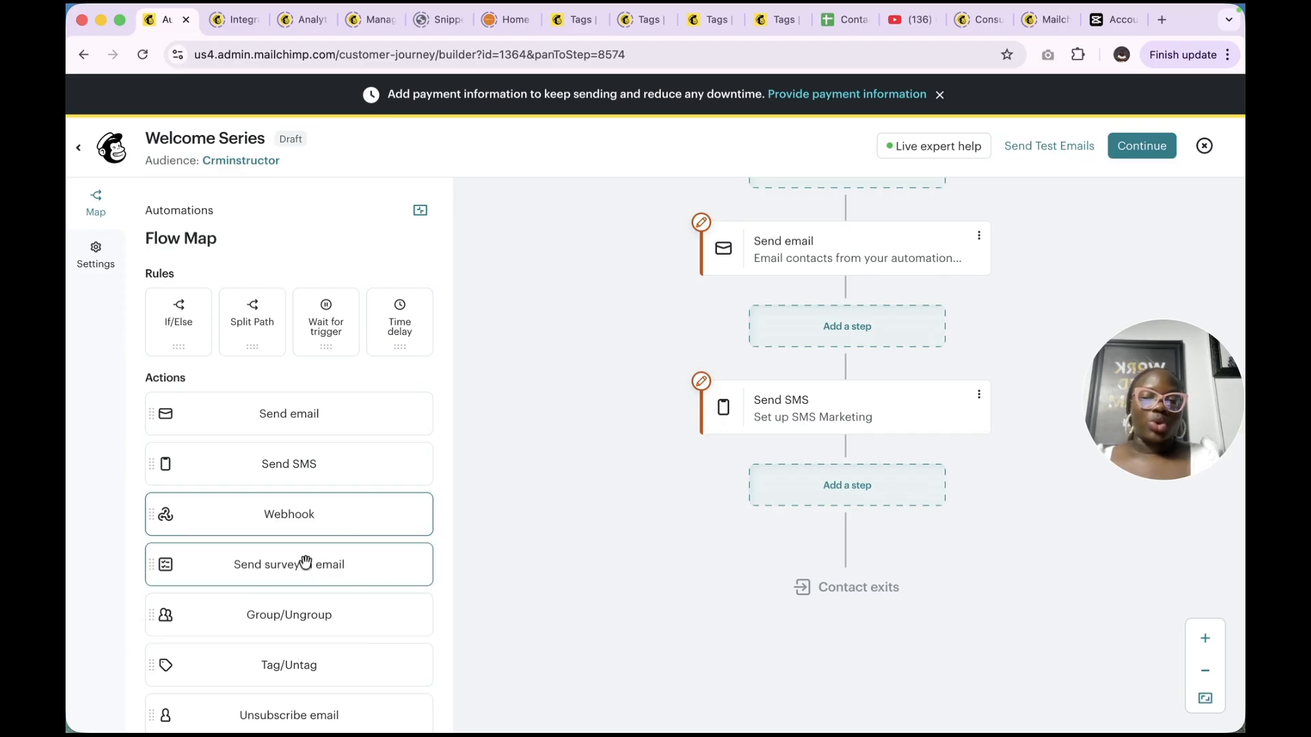
{"action": "left_click_drag", "start_coordinate": [311, 571], "coordinate": [924, 489]}
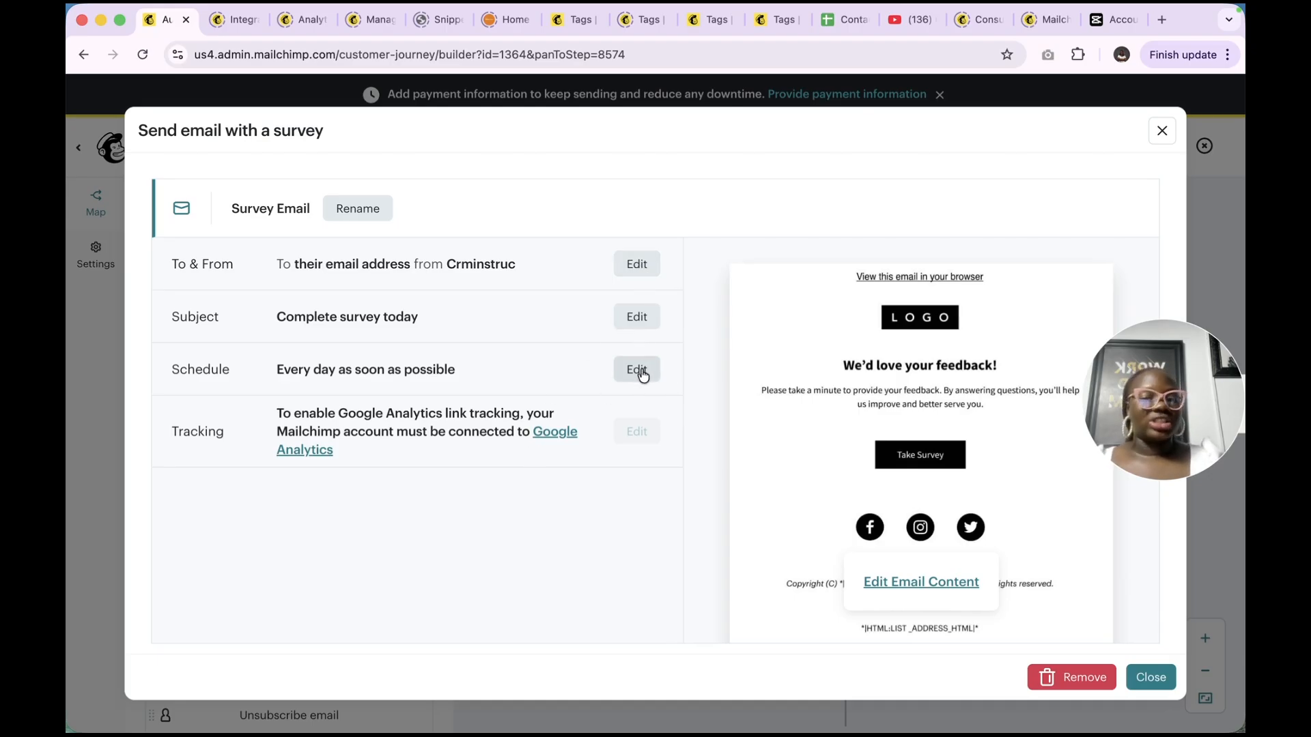
{"action": "left_click", "coordinate": [1154, 677]}
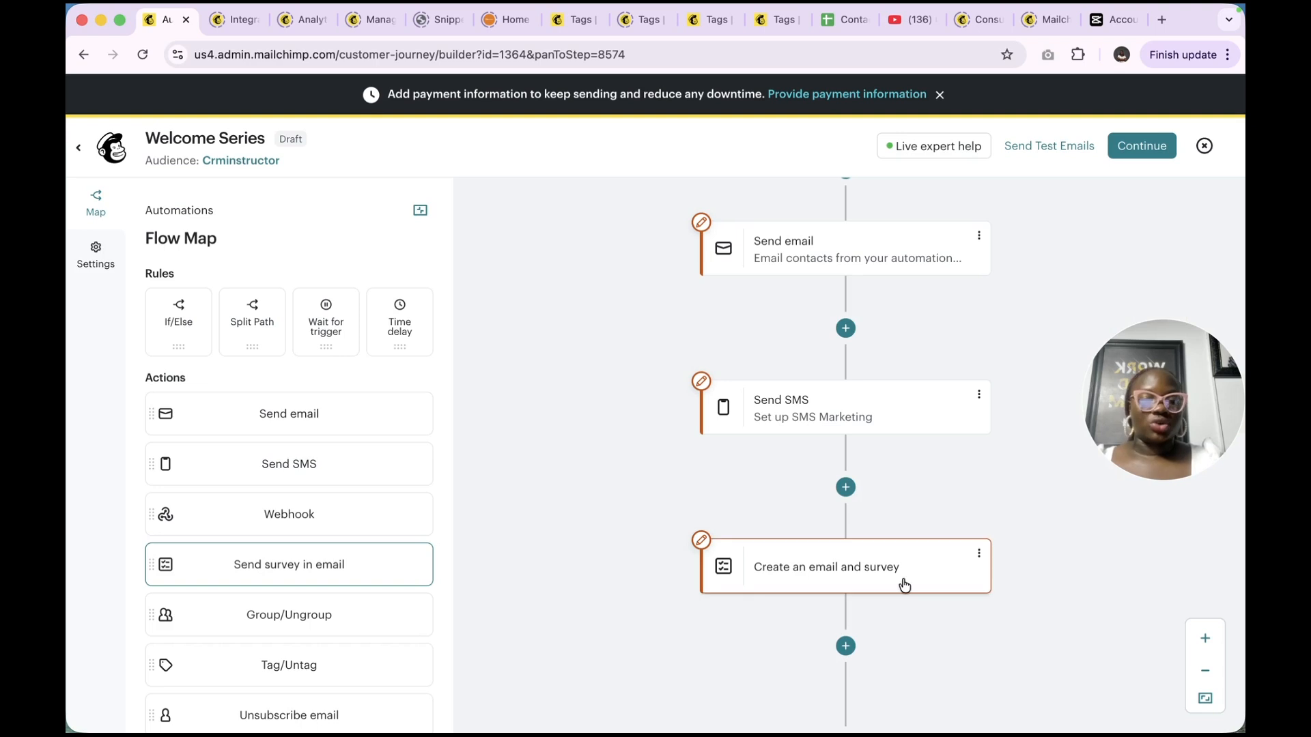
Add a Group/Ungroup action below the survey email, set it to Add contacts to the Email marketing setup group, and save it
{"action": "scroll", "coordinate": [904, 585], "scroll_direction": "down", "scroll_amount": 5}
{"action": "scroll", "coordinate": [320, 686], "scroll_direction": "down", "scroll_amount": 2}
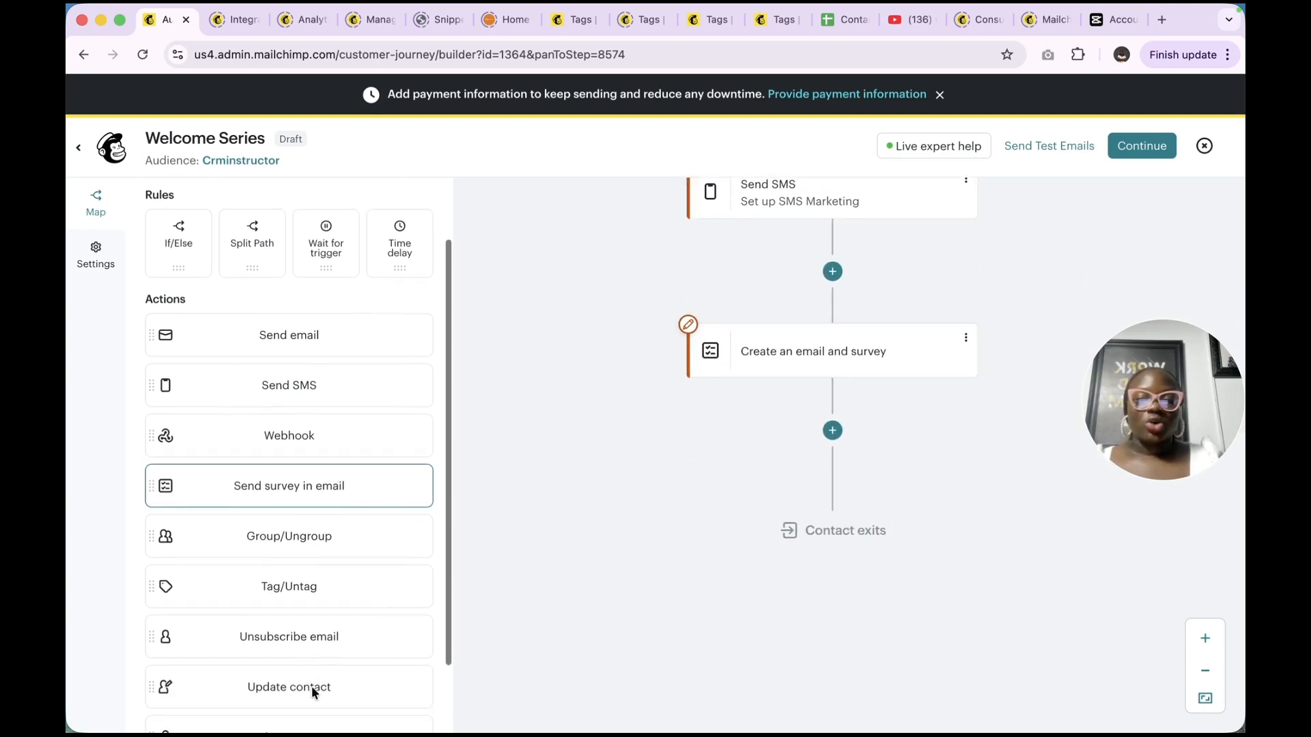
{"action": "scroll", "coordinate": [313, 691], "scroll_direction": "down", "scroll_amount": 2}
{"action": "left_click_drag", "start_coordinate": [307, 460], "coordinate": [789, 428]}
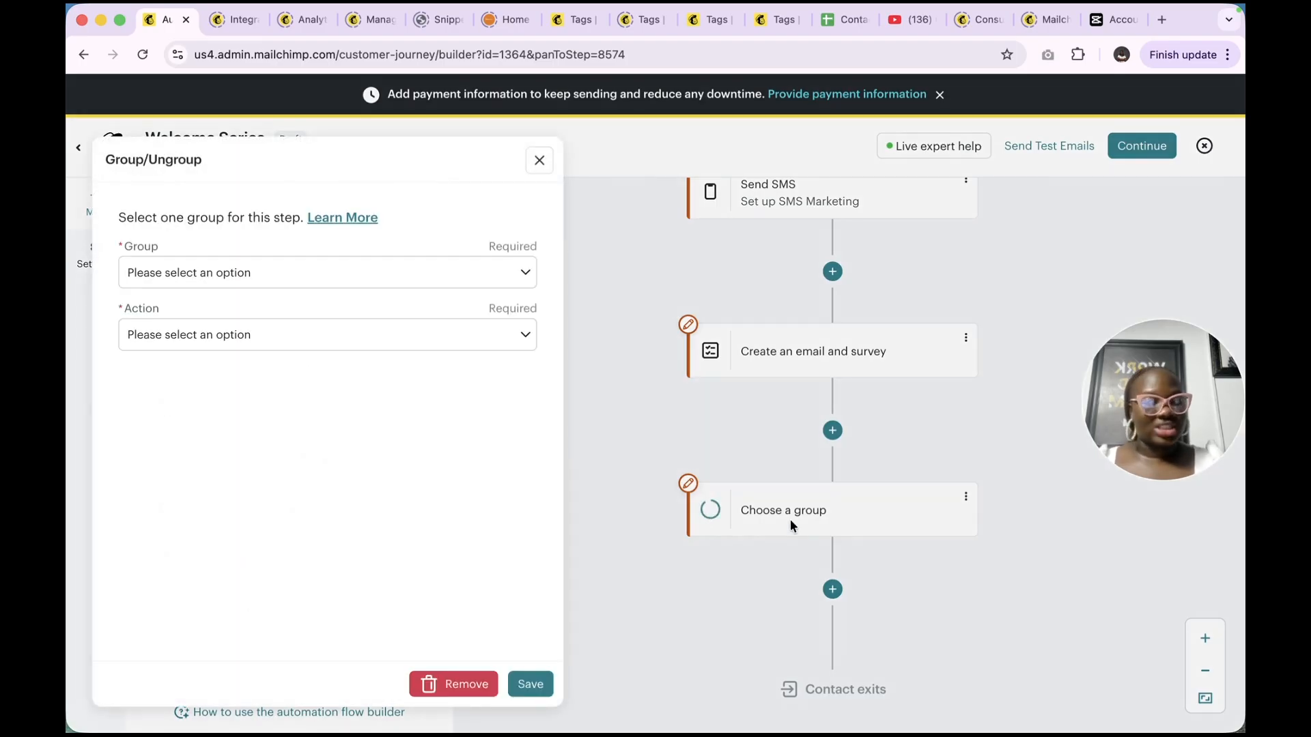
{"action": "left_click", "coordinate": [319, 285]}
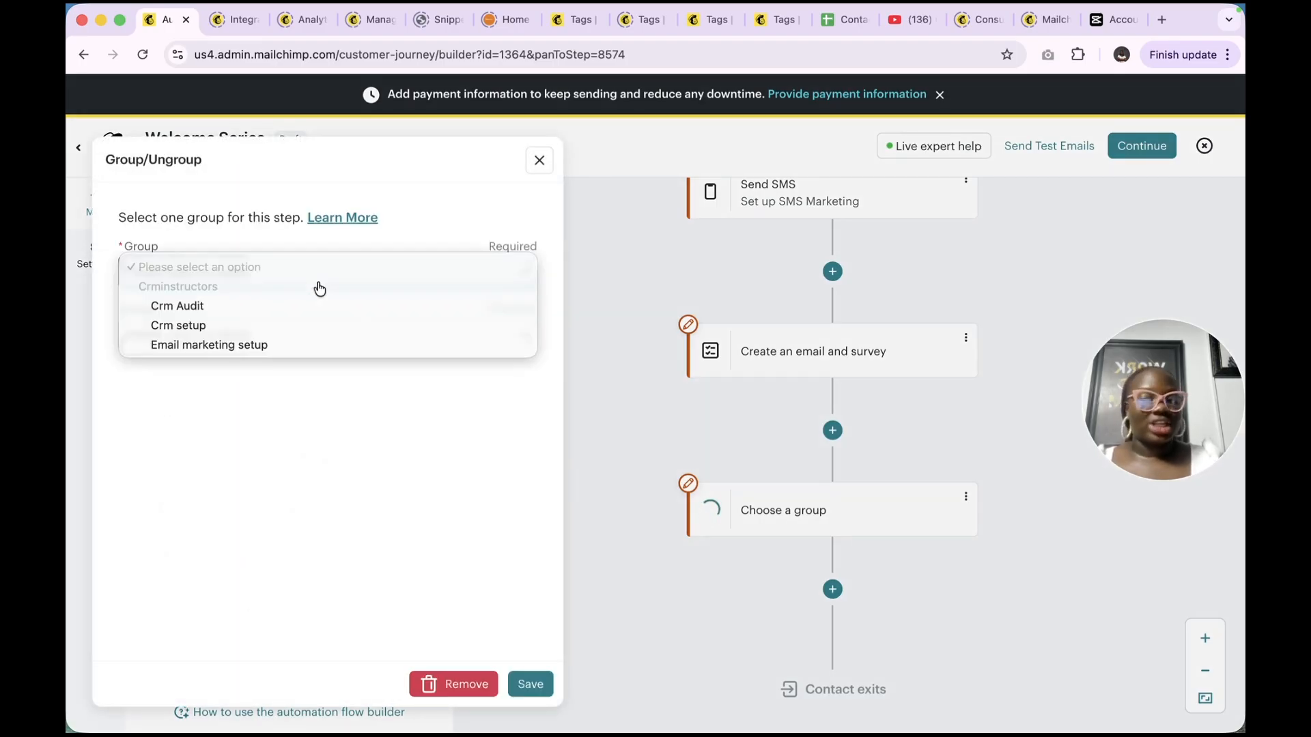
{"action": "left_click", "coordinate": [279, 347]}
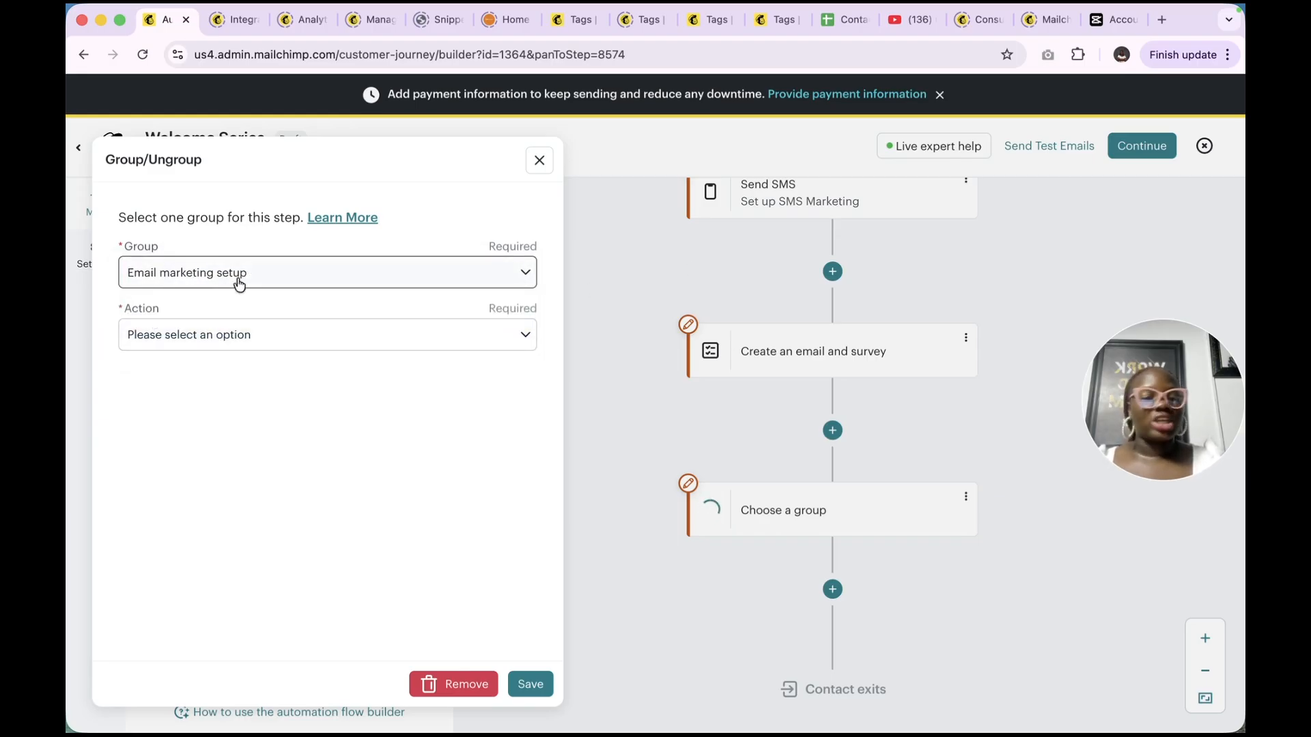
{"action": "left_click", "coordinate": [233, 335]}
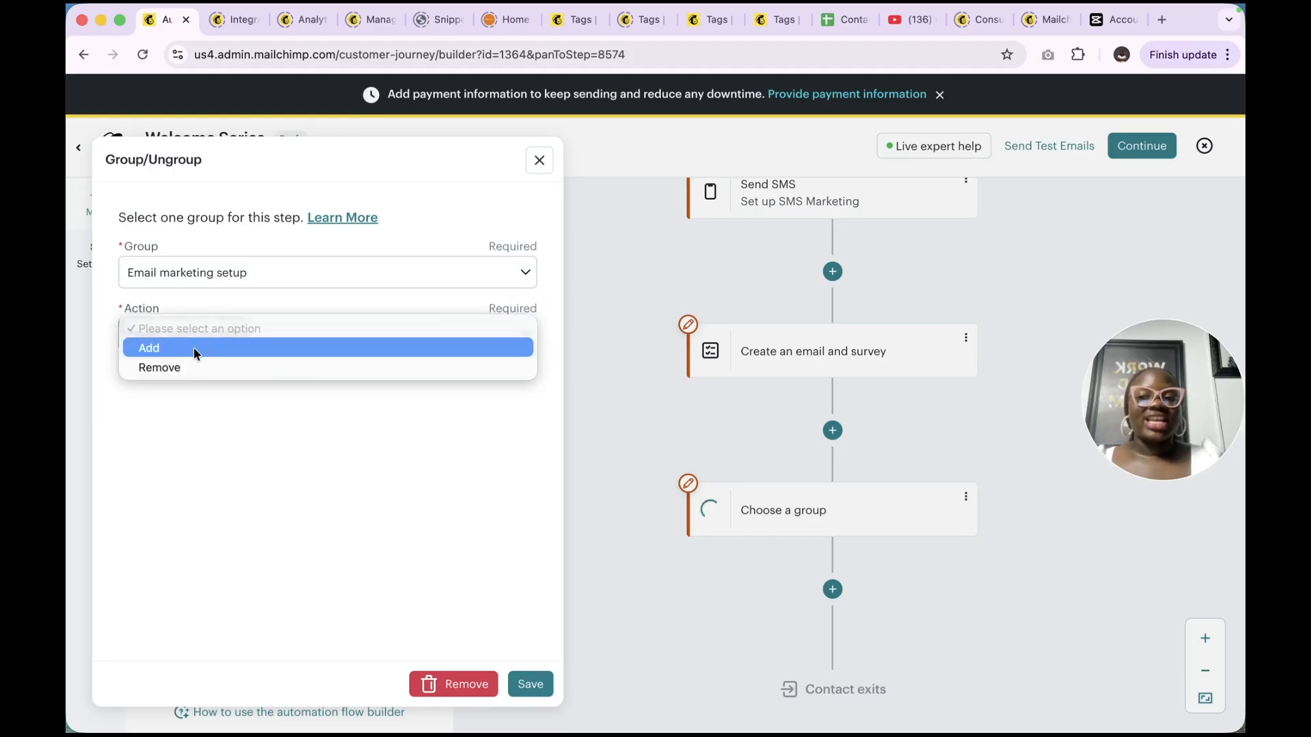
{"action": "left_click", "coordinate": [194, 348]}
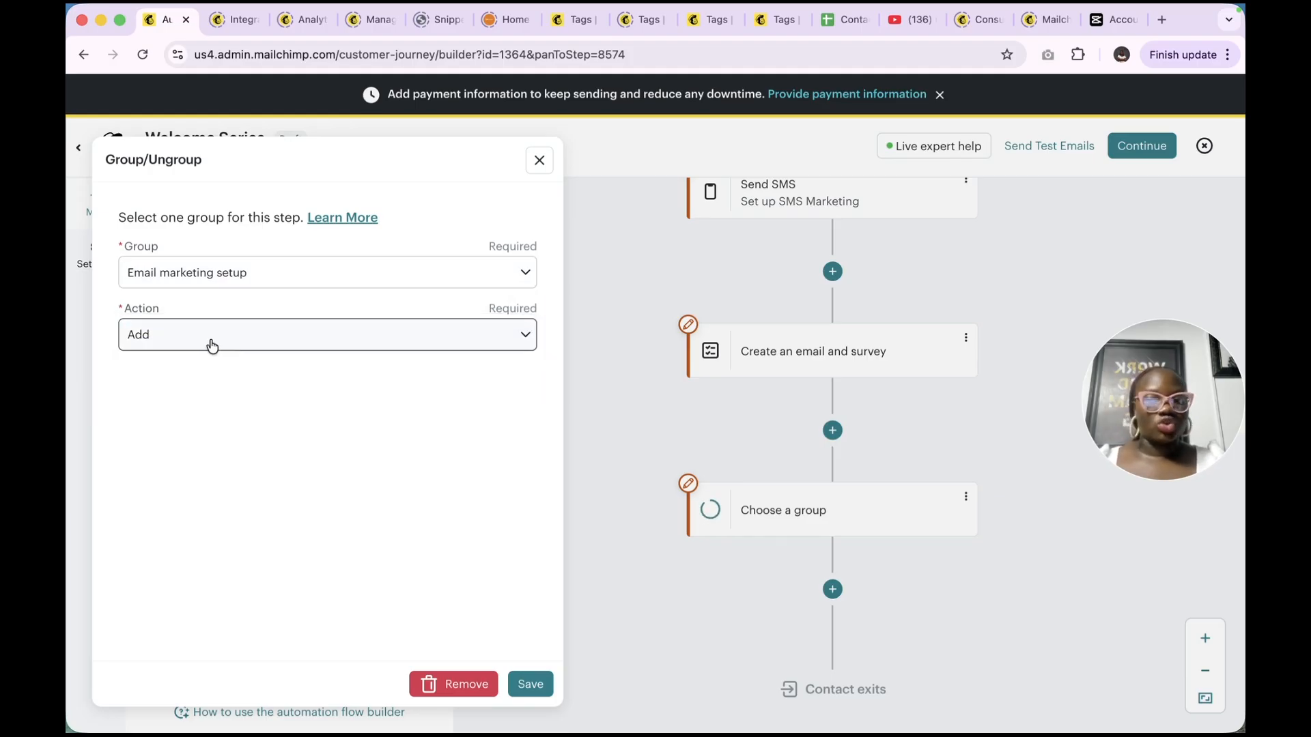
{"action": "left_click", "coordinate": [212, 346]}
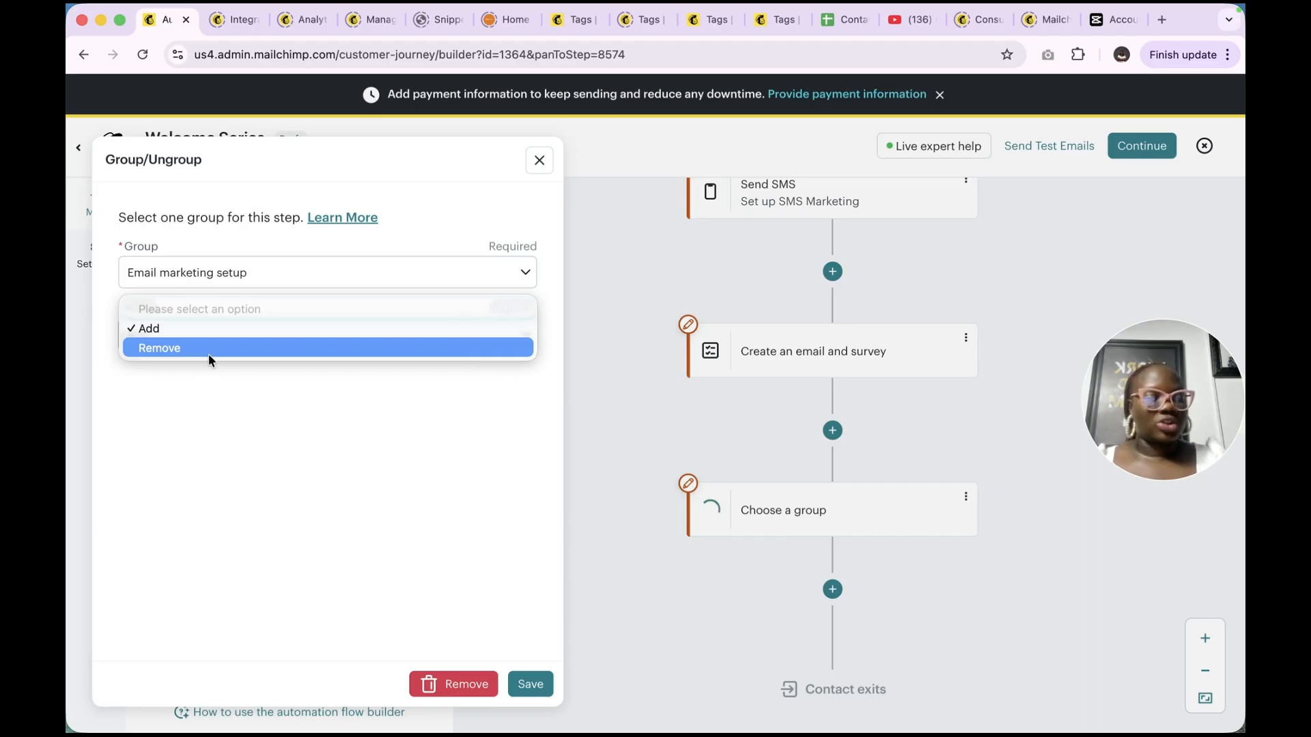
{"action": "left_click", "coordinate": [519, 681]}
{"action": "left_click", "coordinate": [529, 684]}
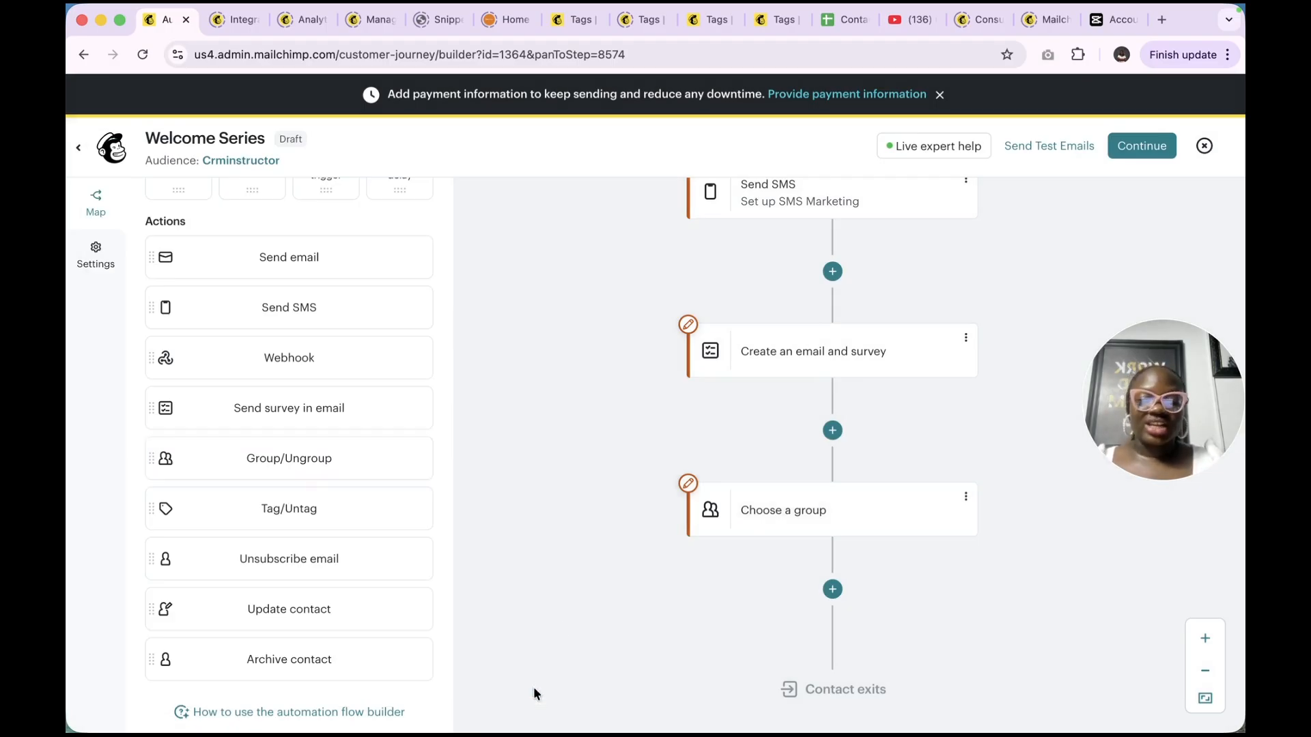
Add a Tag/Untag action below the group step, set it to Add the Youtube Contact tag, and save it
{"action": "scroll", "coordinate": [728, 550], "scroll_direction": "down", "scroll_amount": 4}
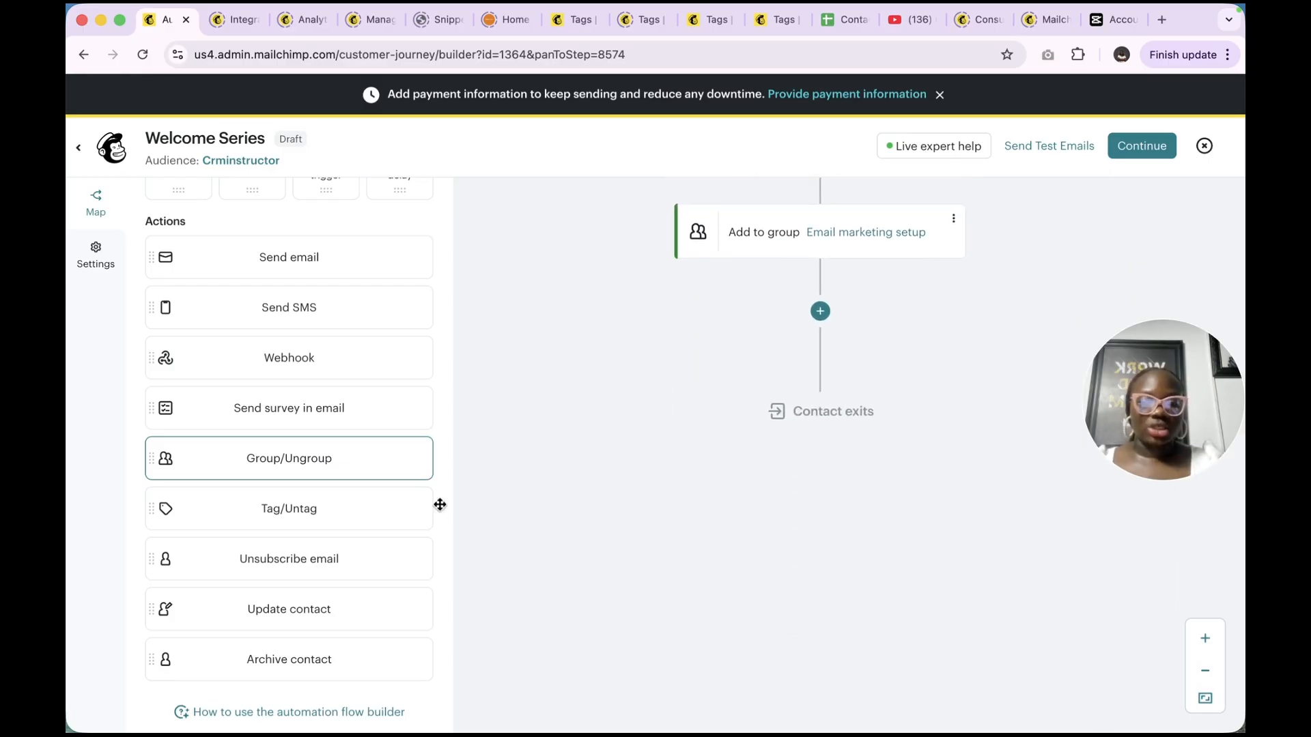
{"action": "left_click_drag", "start_coordinate": [305, 512], "coordinate": [845, 321]}
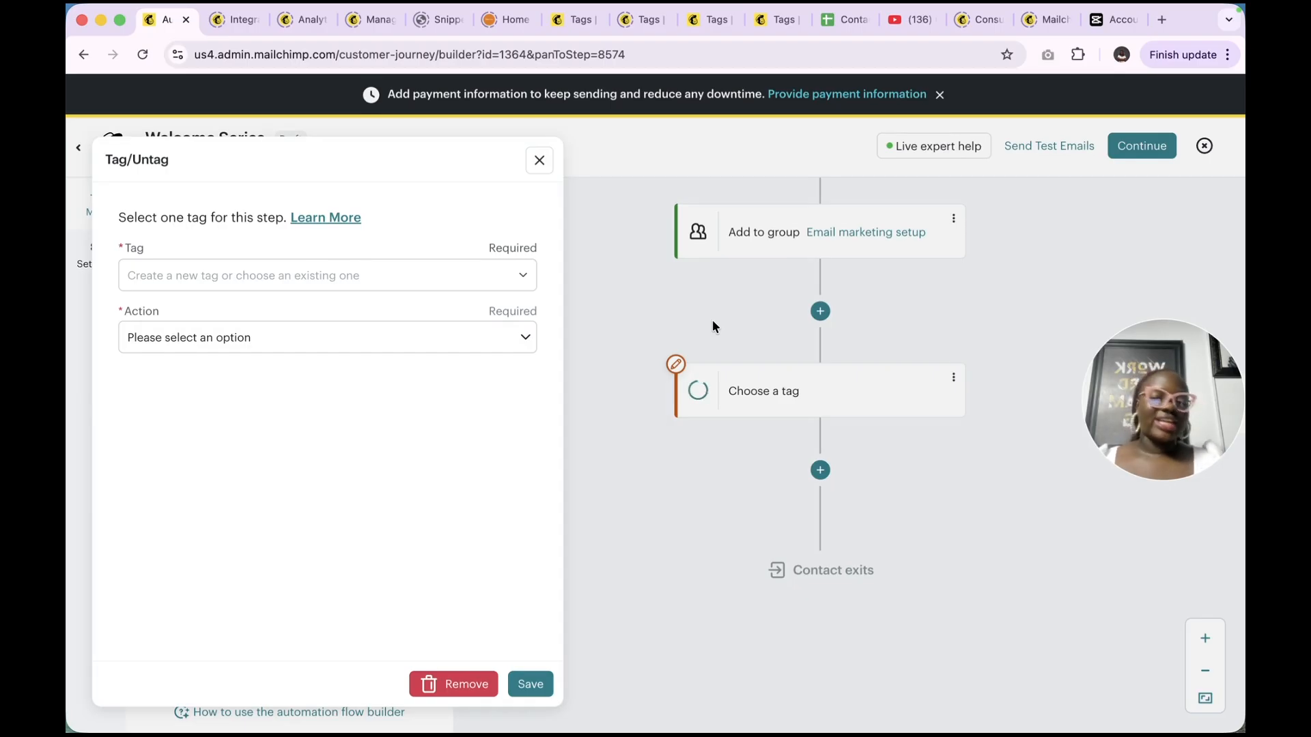
{"action": "left_click", "coordinate": [327, 275]}
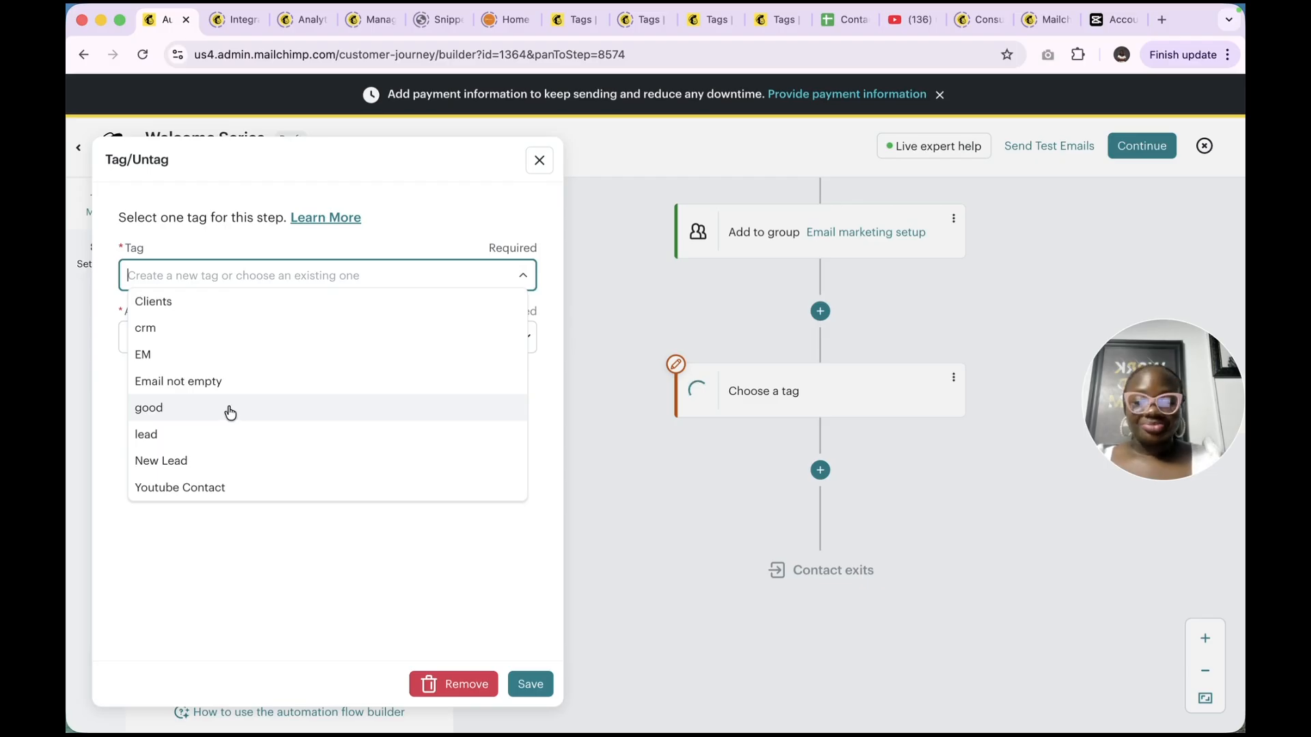
{"action": "left_click", "coordinate": [213, 489]}
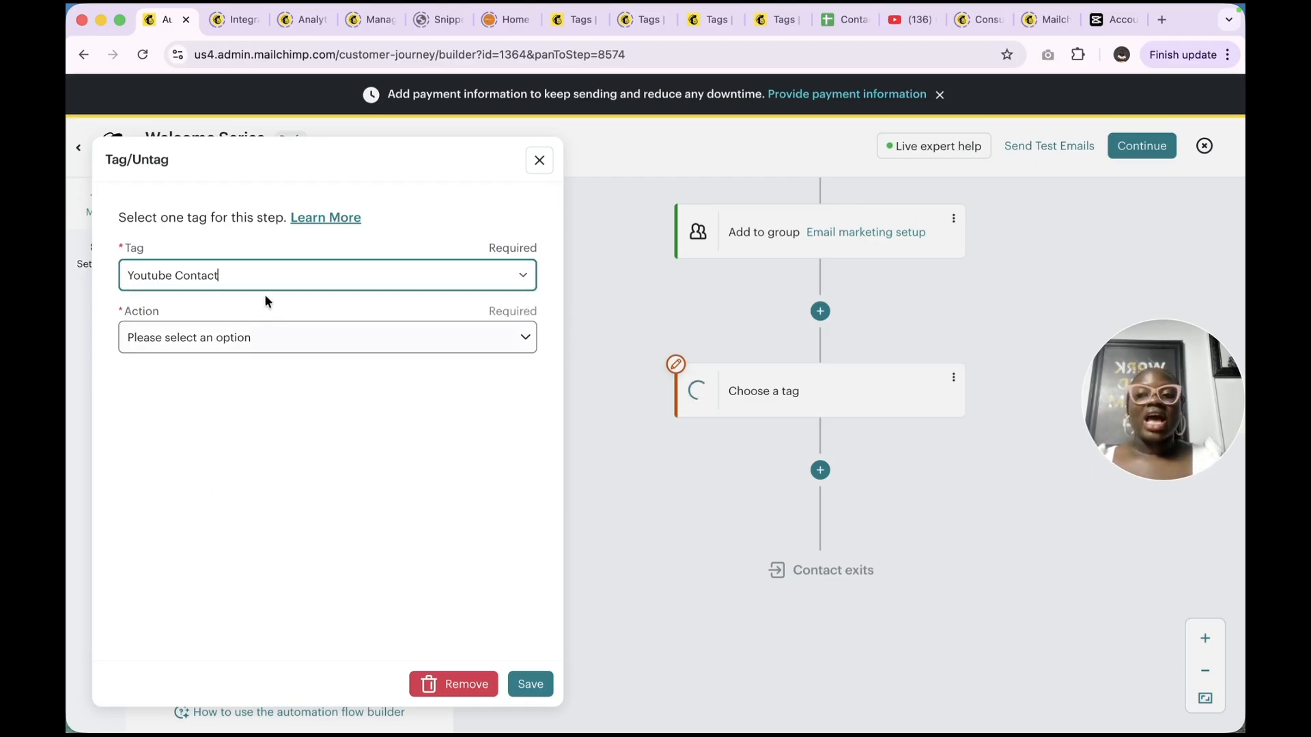
{"action": "left_click", "coordinate": [239, 348]}
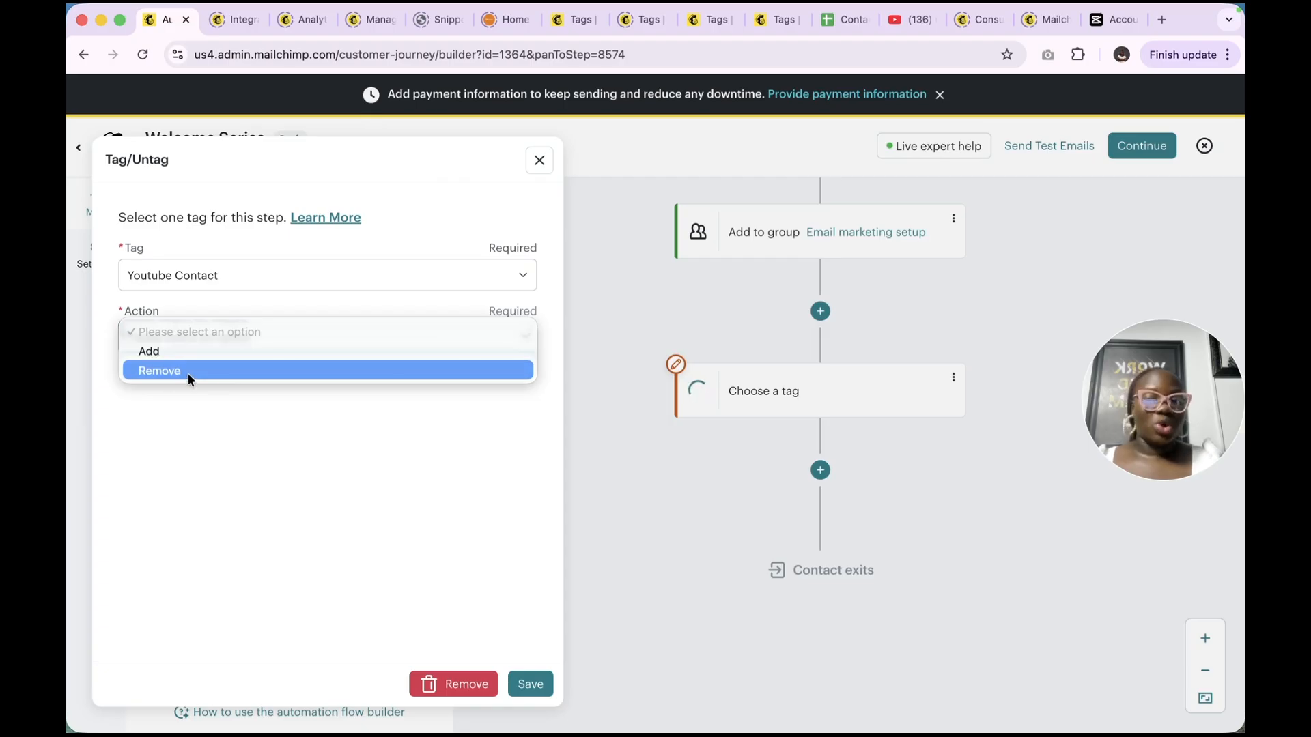
{"action": "left_click", "coordinate": [185, 356]}
{"action": "left_click", "coordinate": [530, 685]}
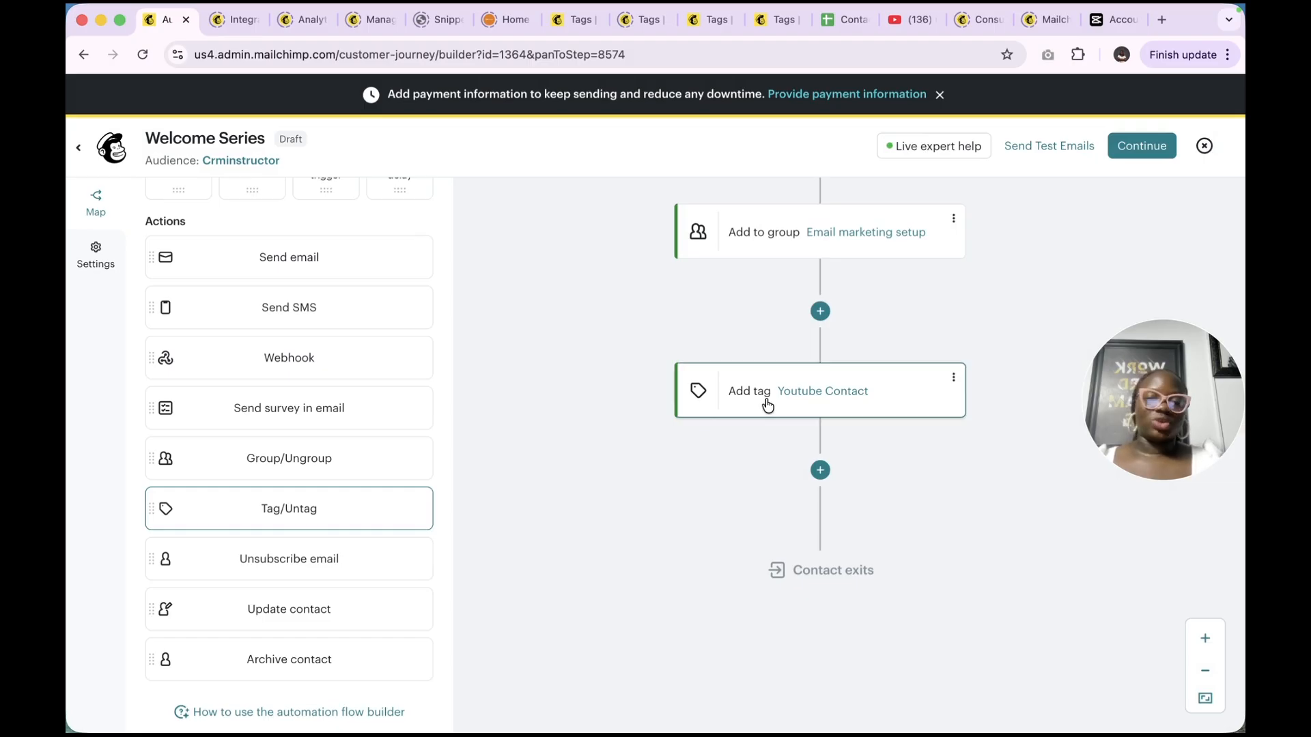
Add an Unsubscribe email action below the Youtube Contact tag step and save it with the Unsubscribe action
{"action": "scroll", "coordinate": [363, 609], "scroll_direction": "down", "scroll_amount": 1}
{"action": "left_click_drag", "start_coordinate": [339, 550], "coordinate": [874, 368]}
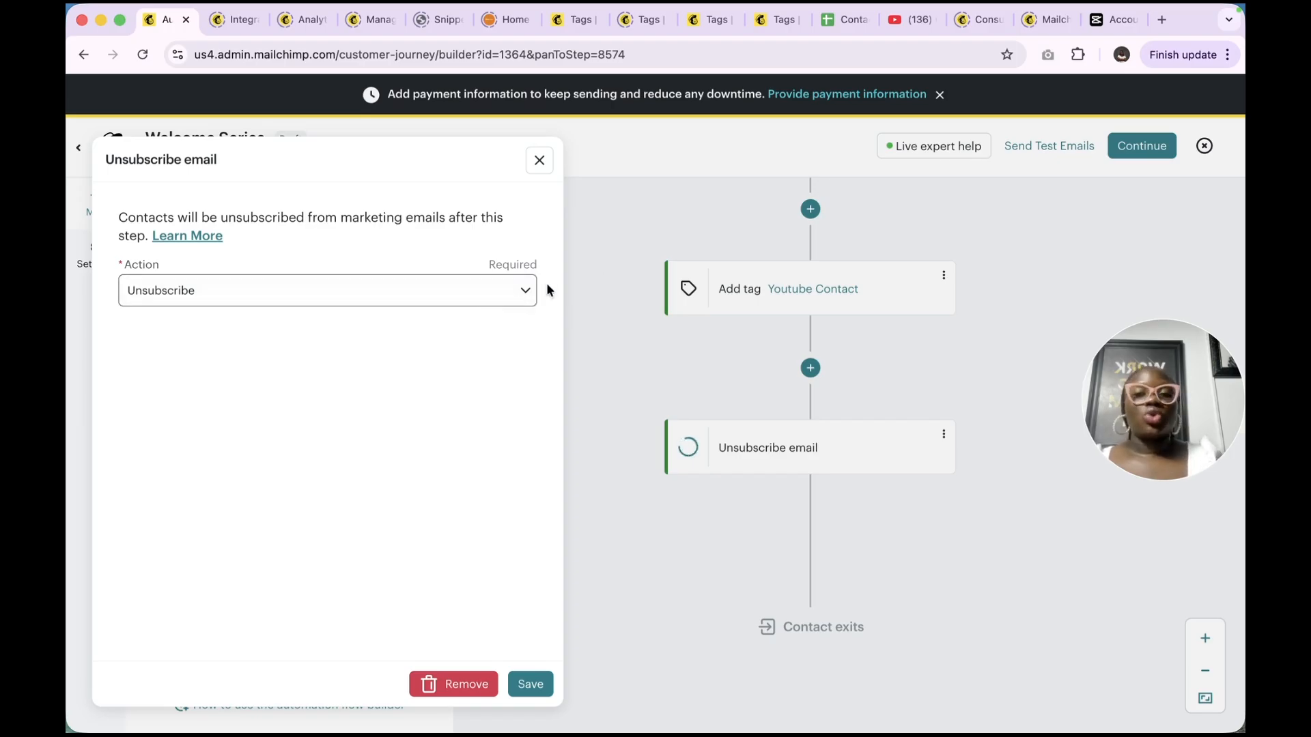
{"action": "left_click", "coordinate": [440, 305]}
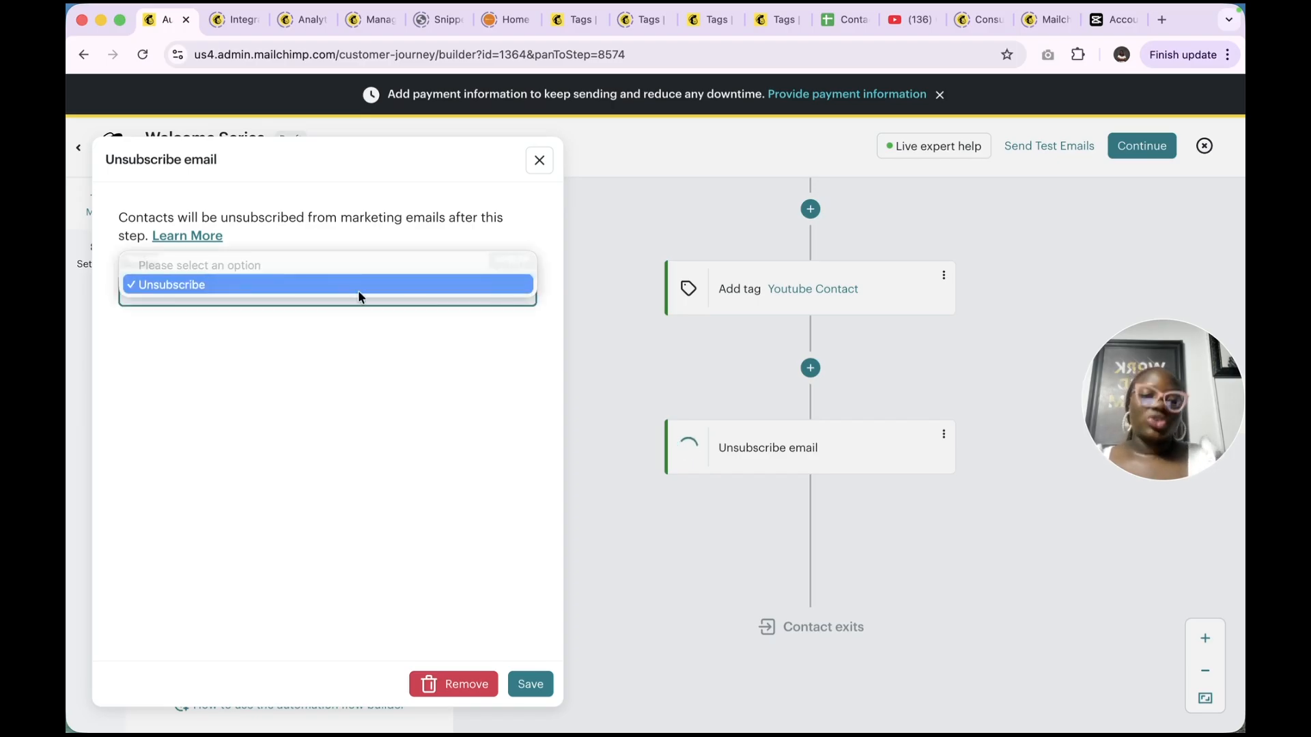
{"action": "left_click", "coordinate": [532, 685]}
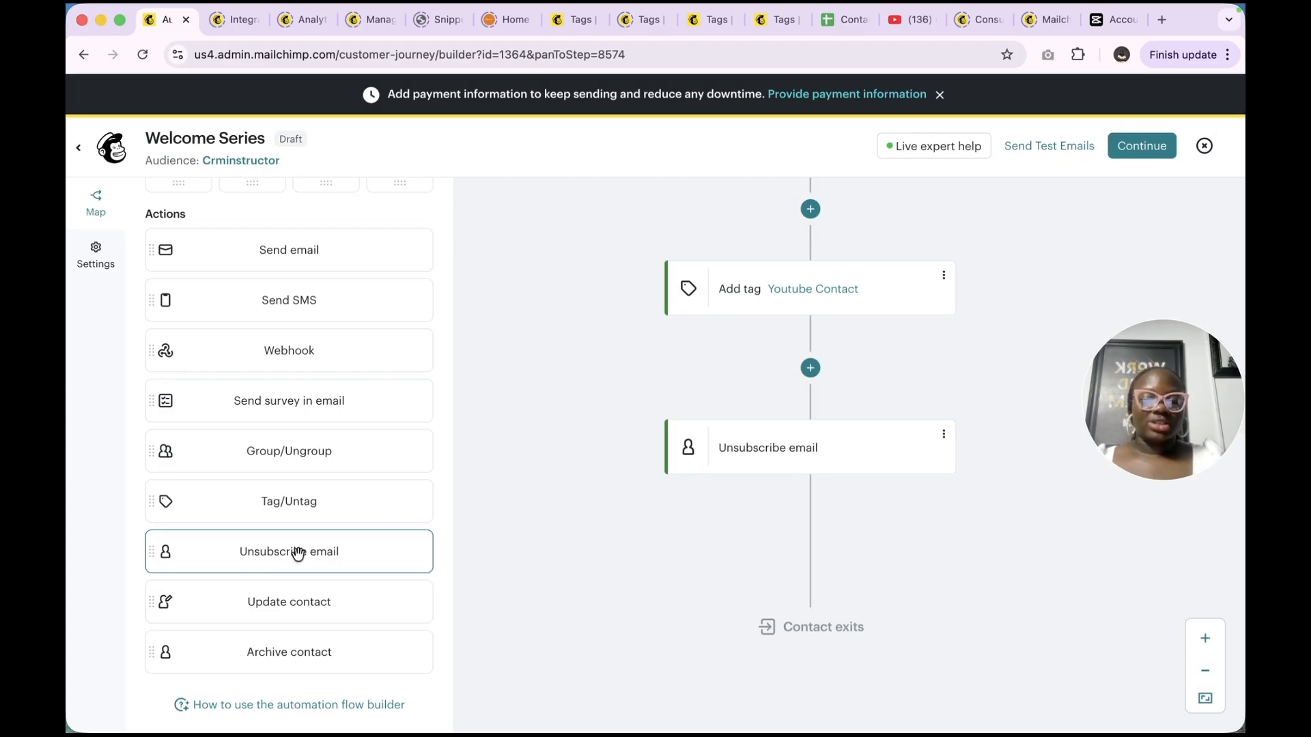
Add an Update contact action between the Youtube Contact tag and Unsubscribe email steps, with Update as its action
{"action": "left_click_drag", "start_coordinate": [322, 598], "coordinate": [882, 364]}
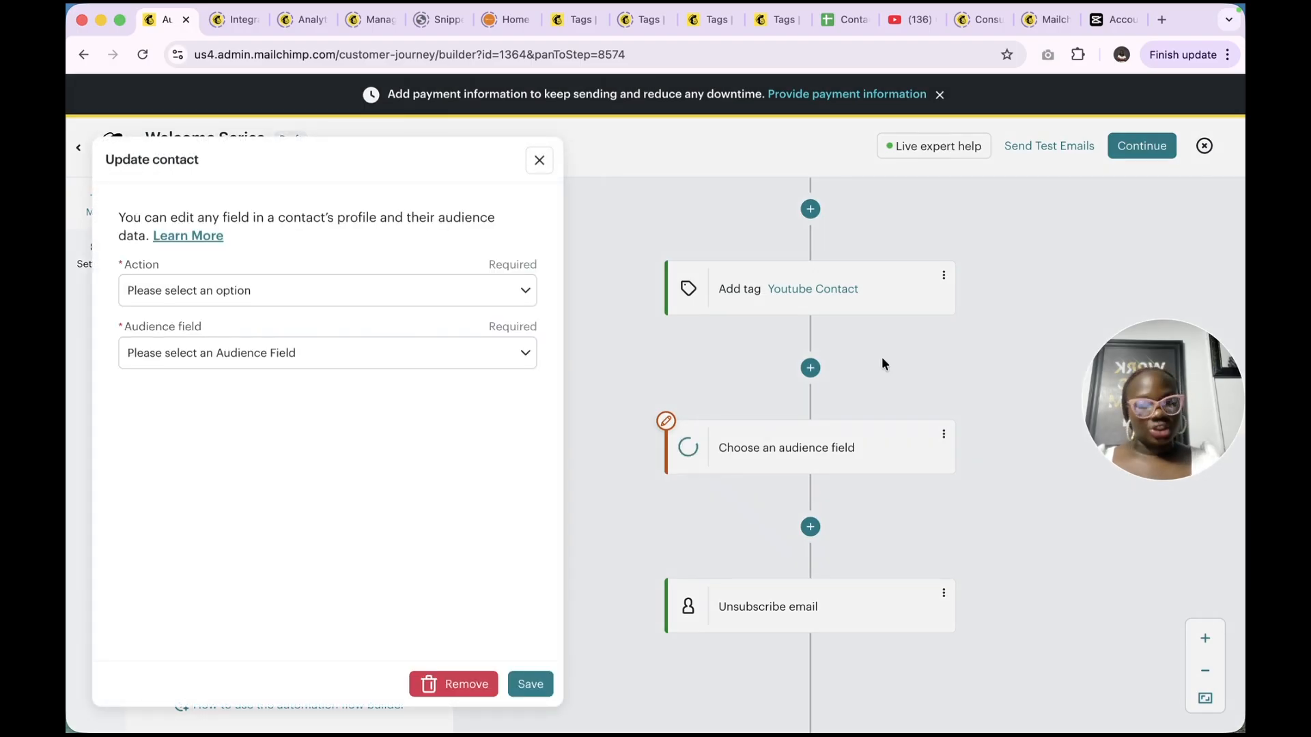
{"action": "left_click", "coordinate": [431, 299]}
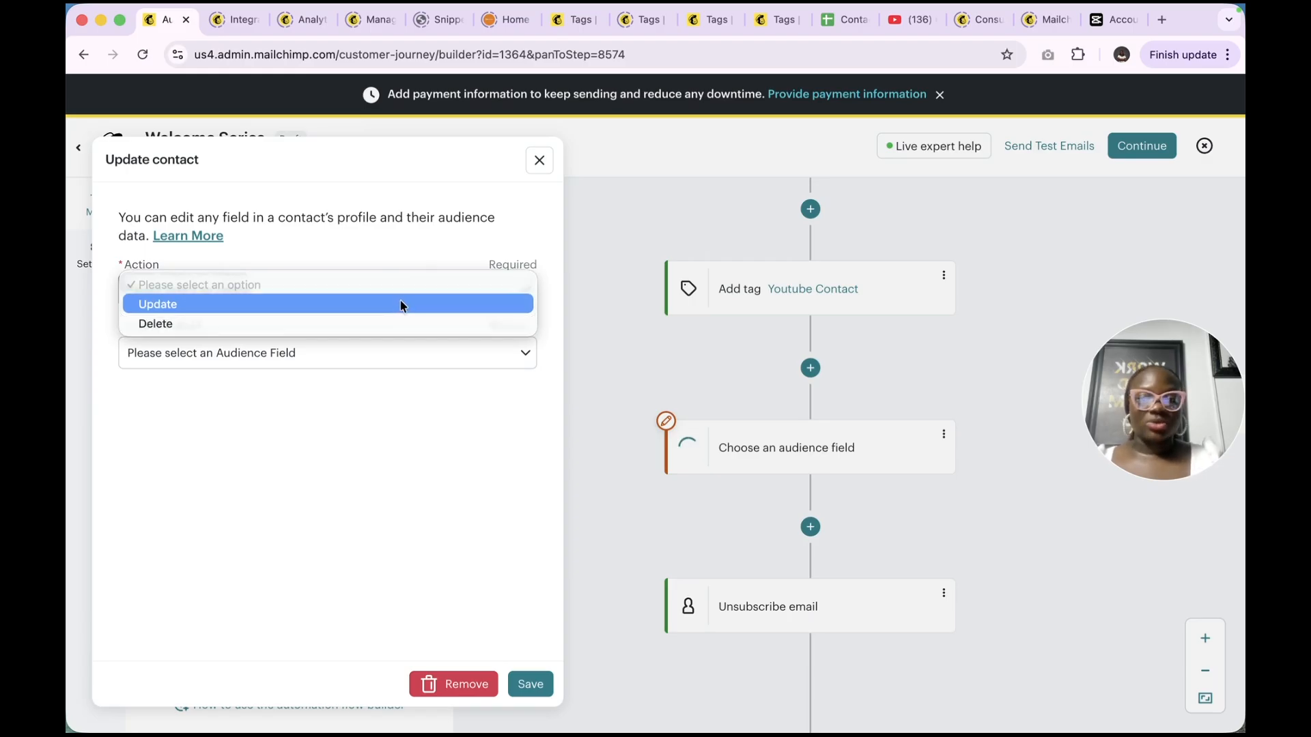
{"action": "left_click", "coordinate": [403, 304]}
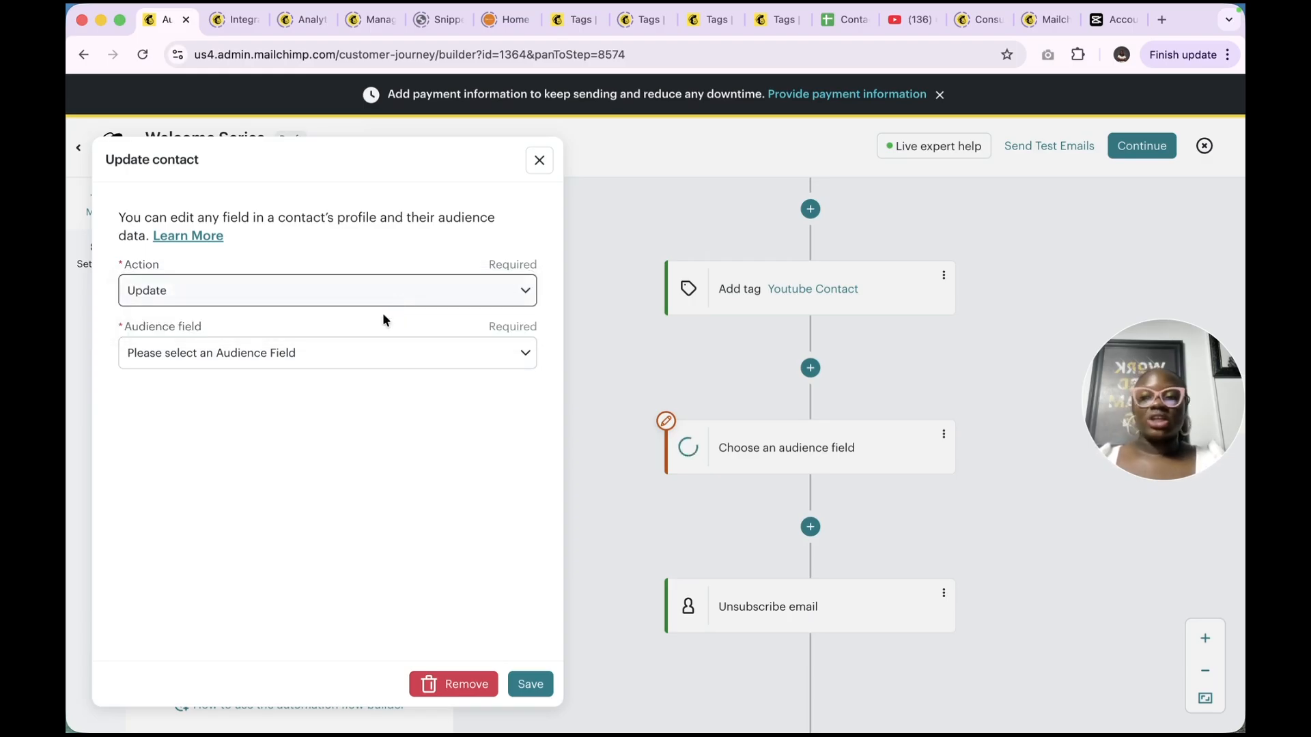
Choose Lead Status as the audience field for the contact update and set its new value to Qualified
{"action": "left_click", "coordinate": [352, 356]}
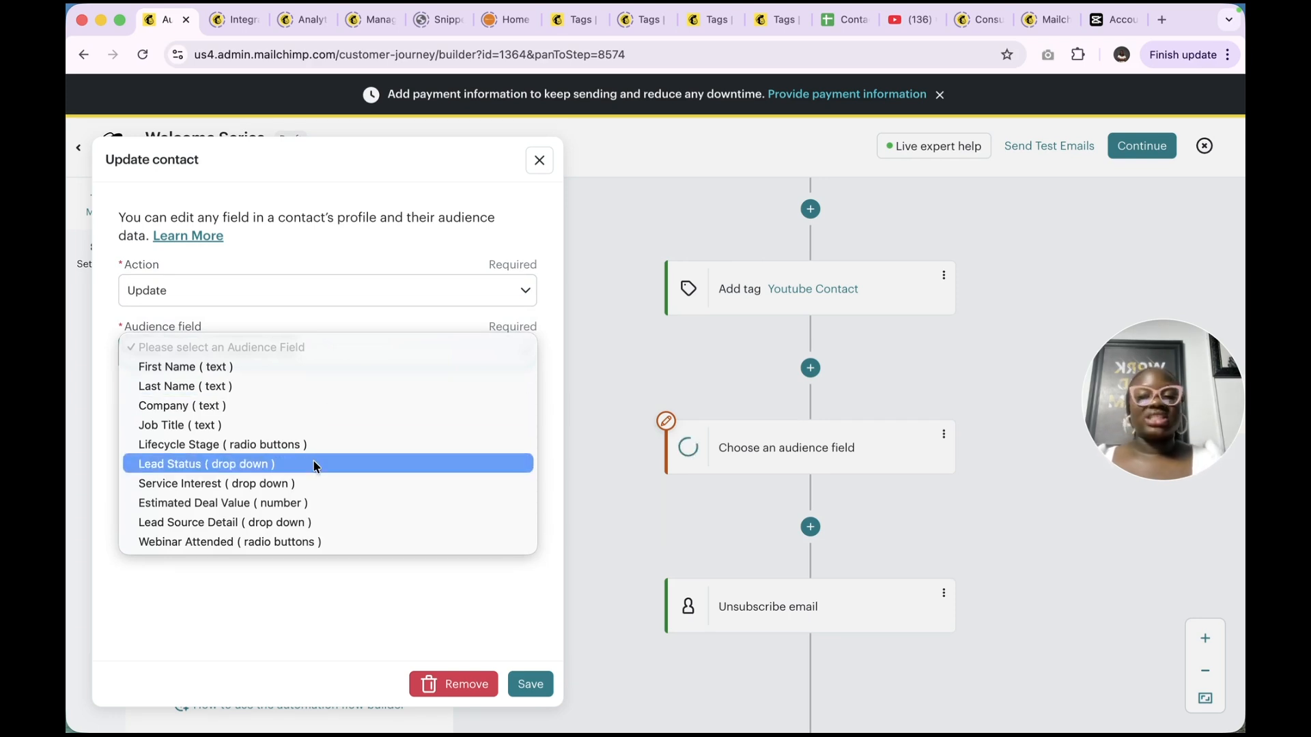
{"action": "left_click", "coordinate": [256, 464]}
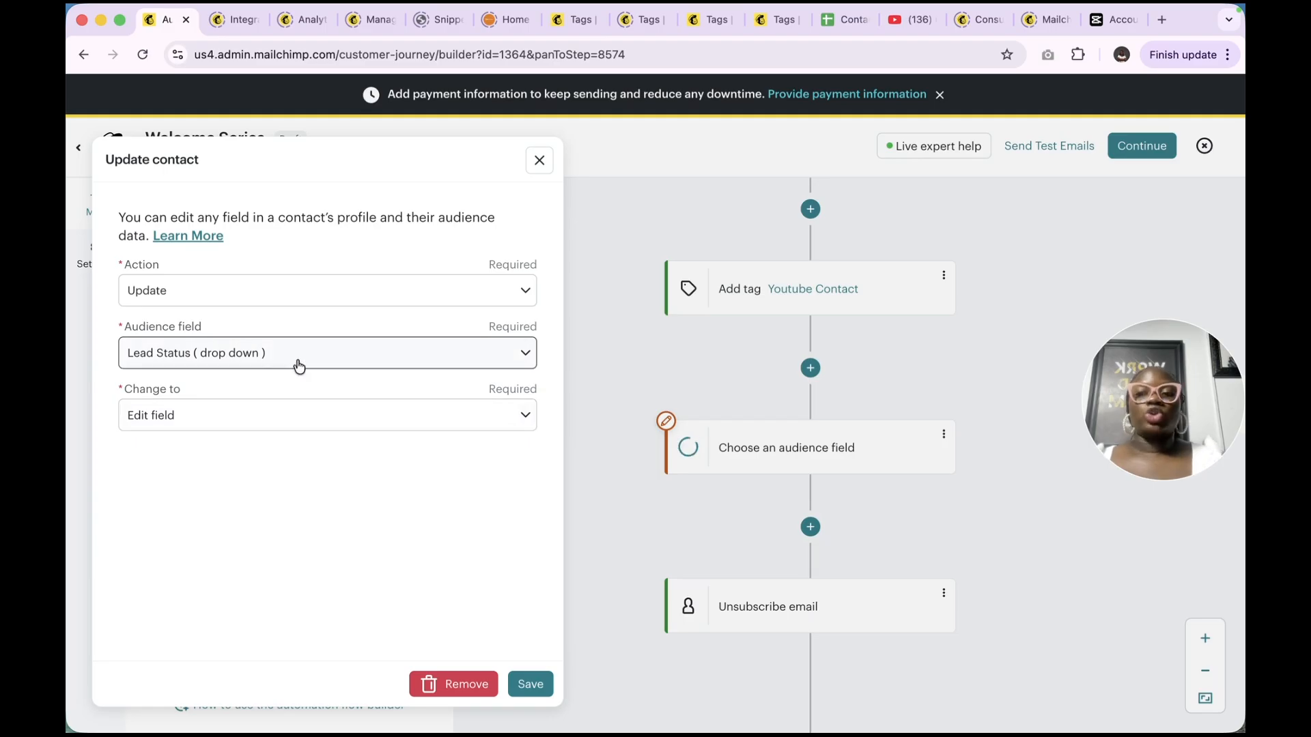
{"action": "left_click", "coordinate": [296, 429]}
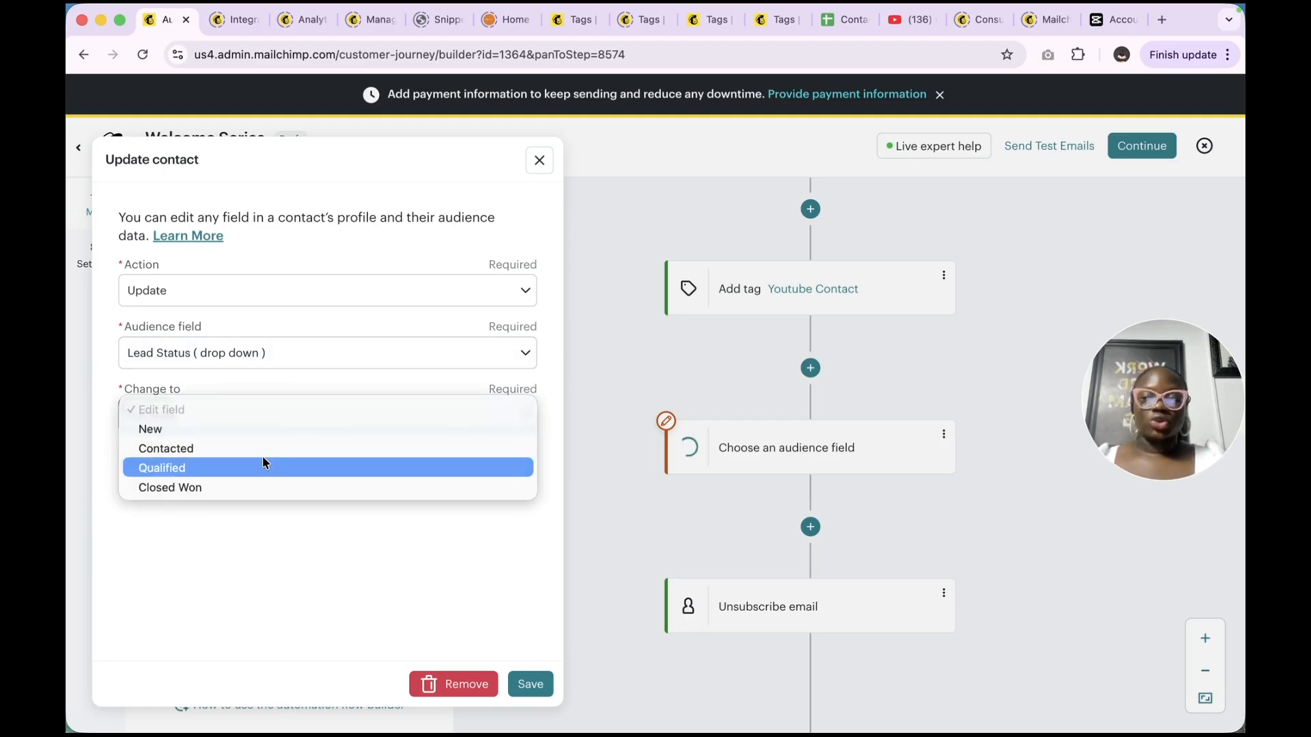
{"action": "left_click", "coordinate": [264, 463]}
{"action": "left_click", "coordinate": [301, 422]}
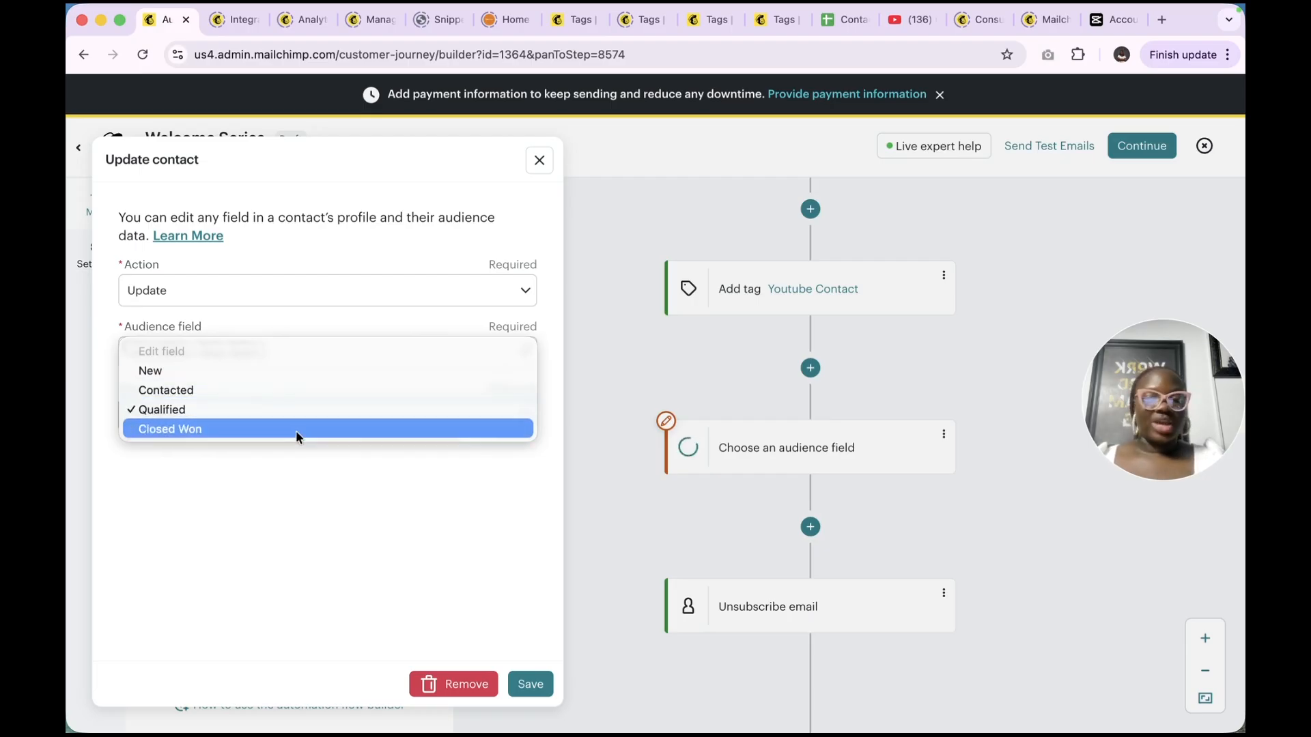
{"action": "left_click", "coordinate": [260, 530]}
Set the contact update to change the Lifecycle Stage field to Lead and save the action
{"action": "left_click", "coordinate": [241, 369]}
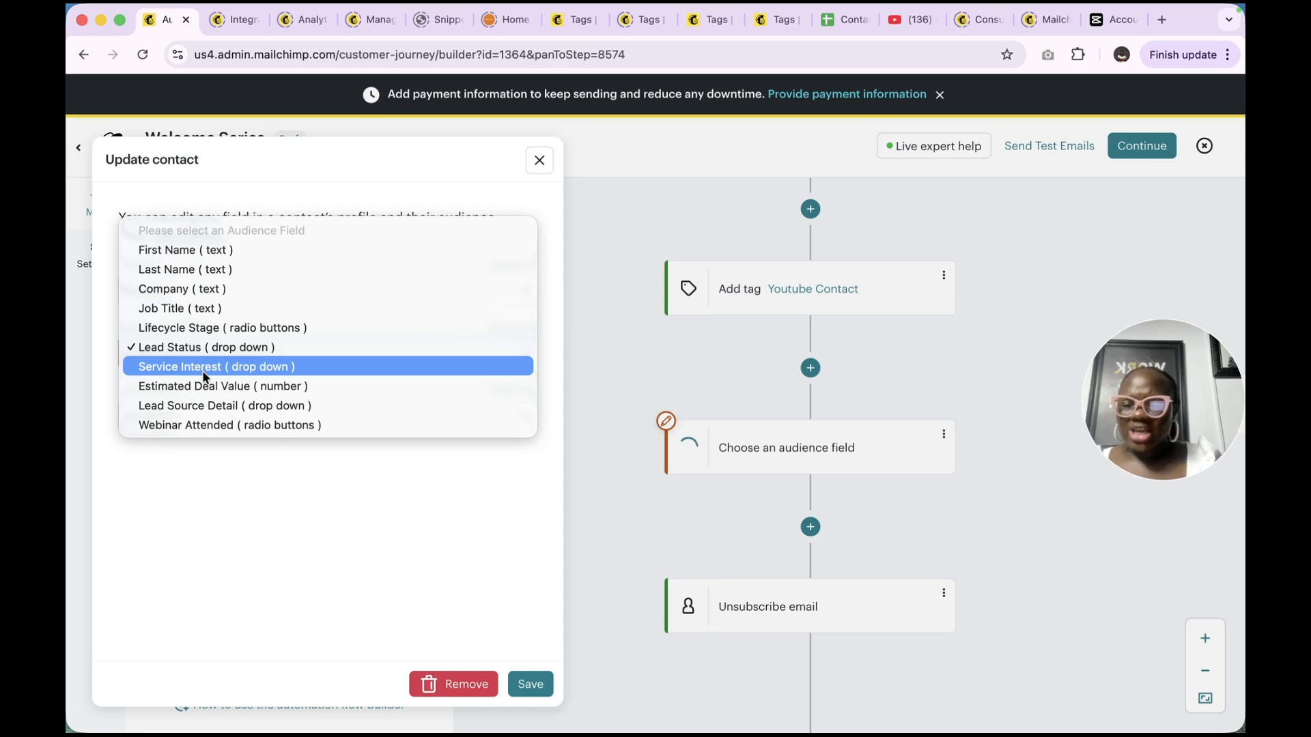
{"action": "left_click", "coordinate": [169, 330]}
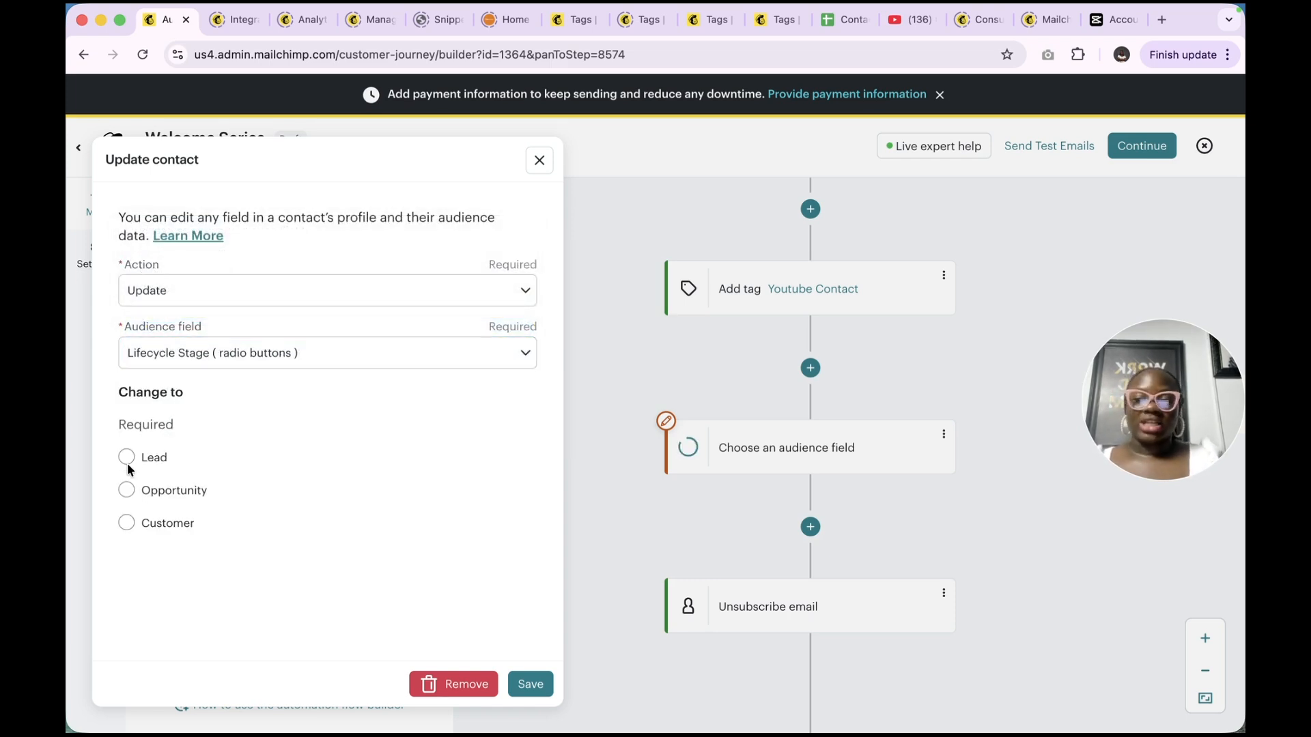
{"action": "left_click", "coordinate": [127, 458]}
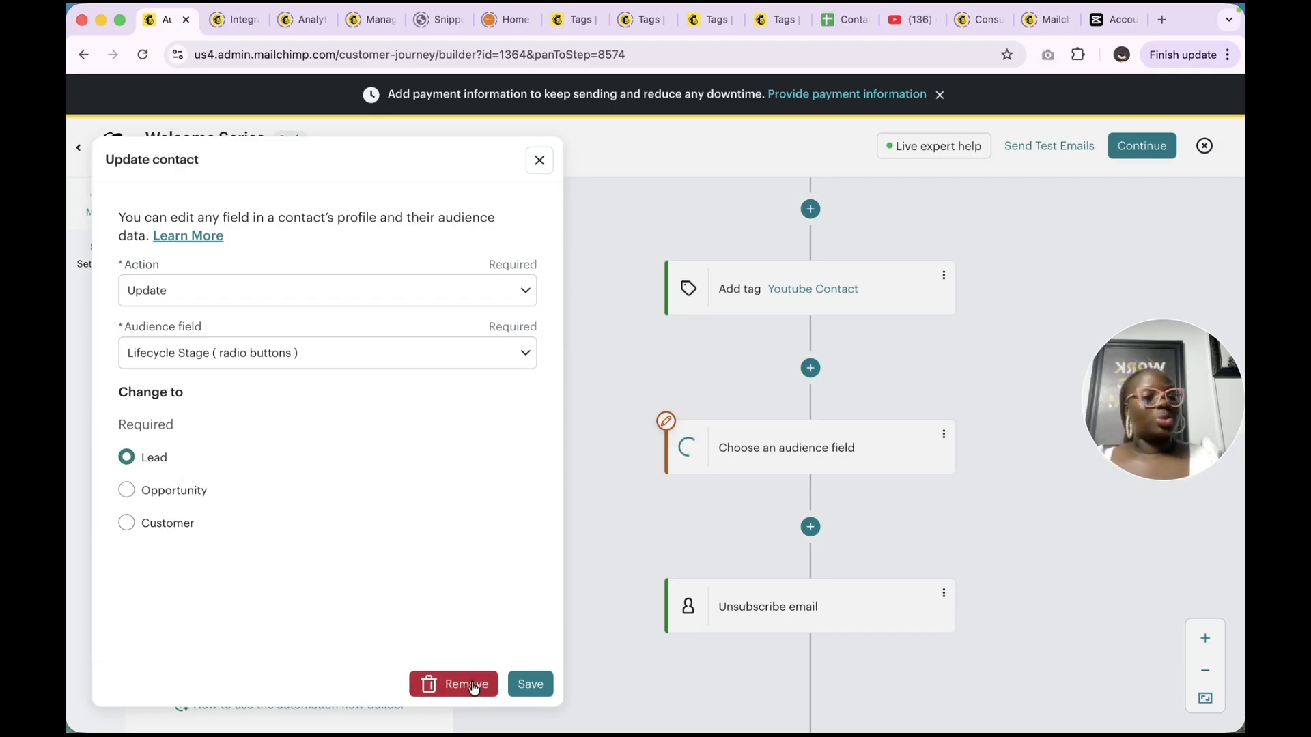
{"action": "left_click", "coordinate": [525, 687]}
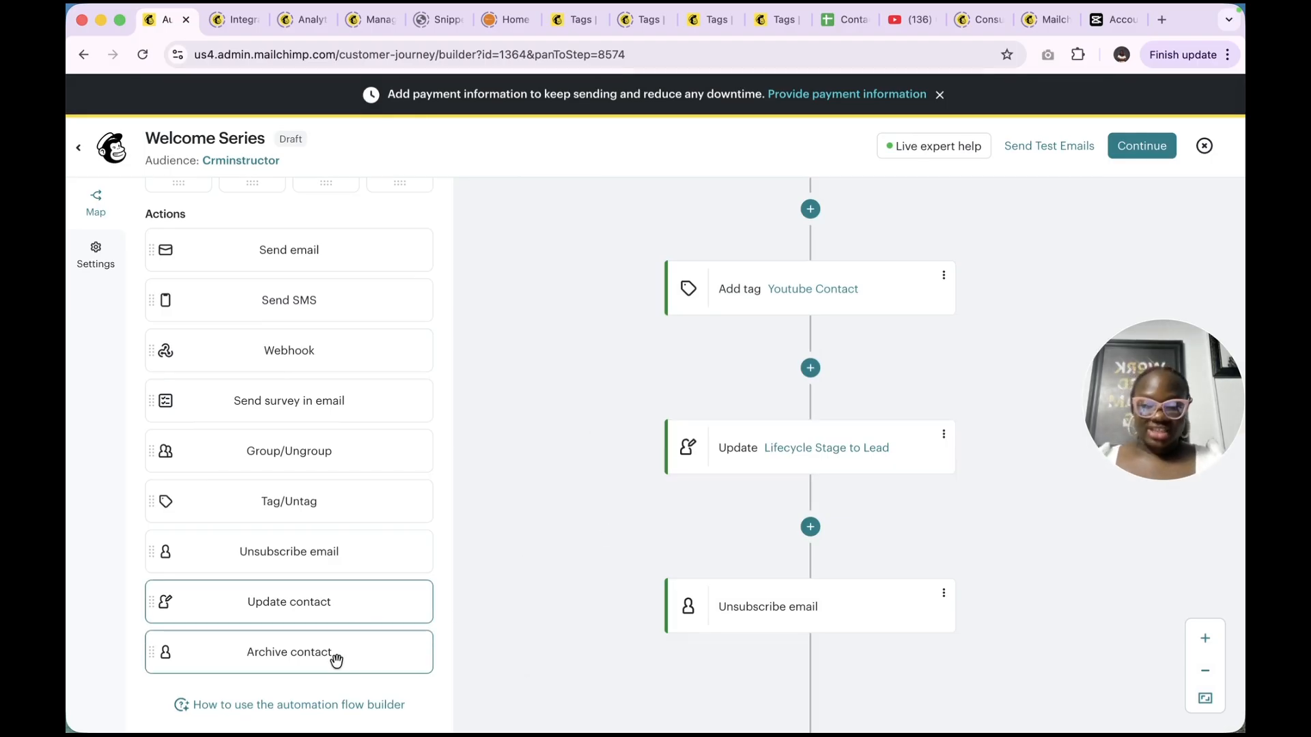
Try to add an Archive contact action before or after the Unsubscribe email step
{"action": "left_click_drag", "start_coordinate": [337, 660], "coordinate": [842, 543]}
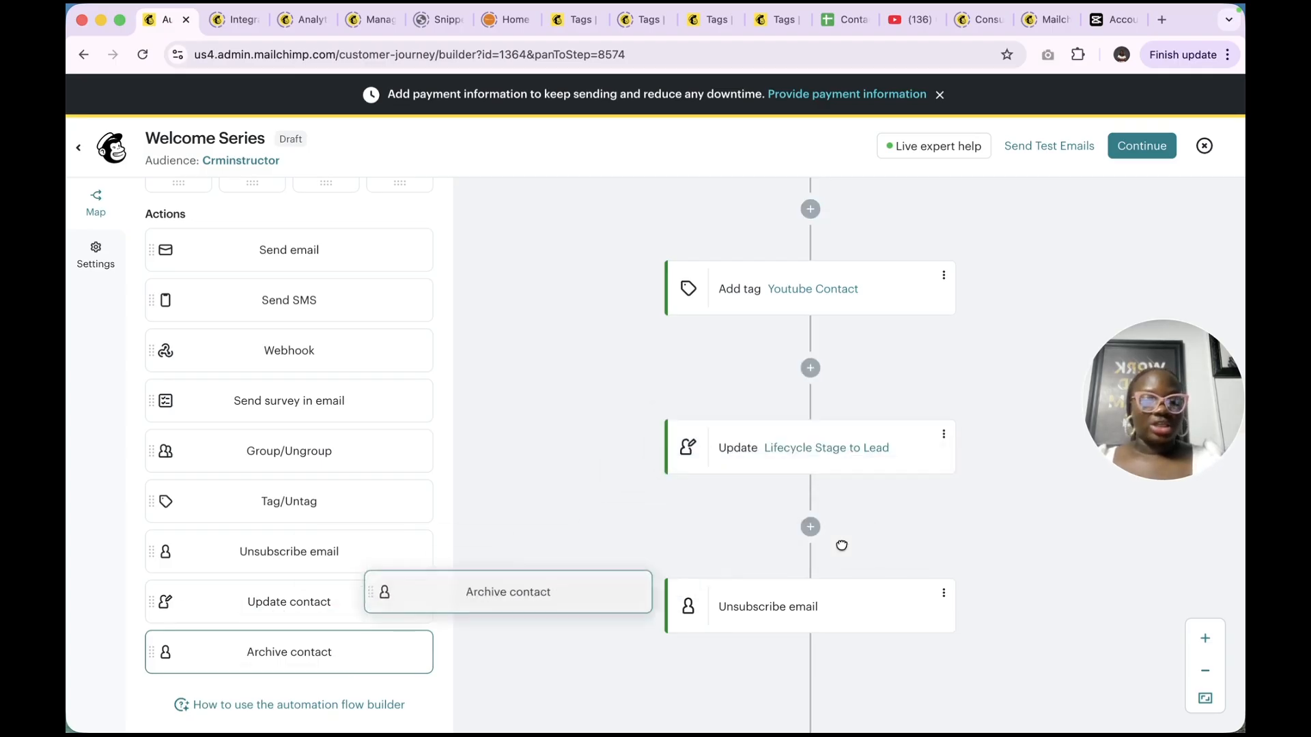
{"action": "scroll", "coordinate": [841, 543], "scroll_direction": "down", "scroll_amount": 5}
{"action": "scroll", "coordinate": [841, 544], "scroll_direction": "down", "scroll_amount": 1}
{"action": "left_click_drag", "start_coordinate": [305, 660], "coordinate": [828, 416]}
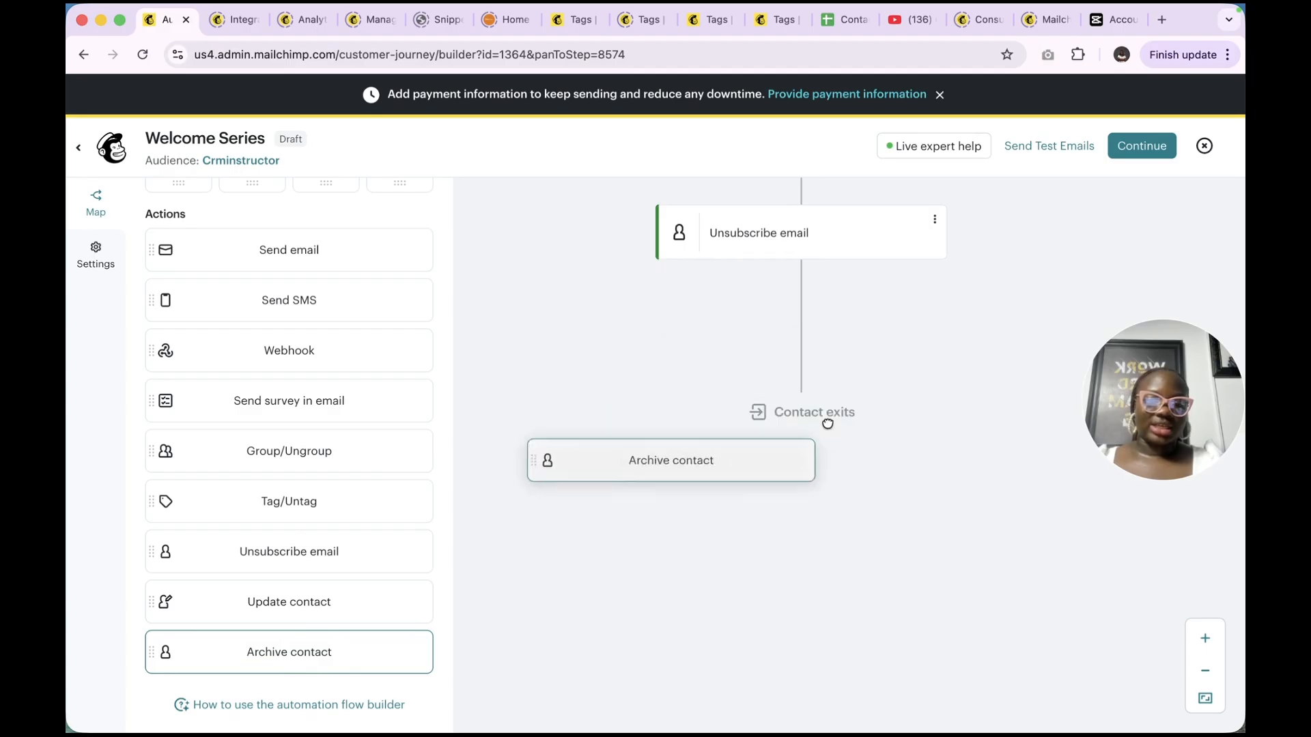
{"action": "scroll", "coordinate": [828, 420], "scroll_direction": "up", "scroll_amount": 3}
{"action": "scroll", "coordinate": [828, 422], "scroll_direction": "up", "scroll_amount": 5}
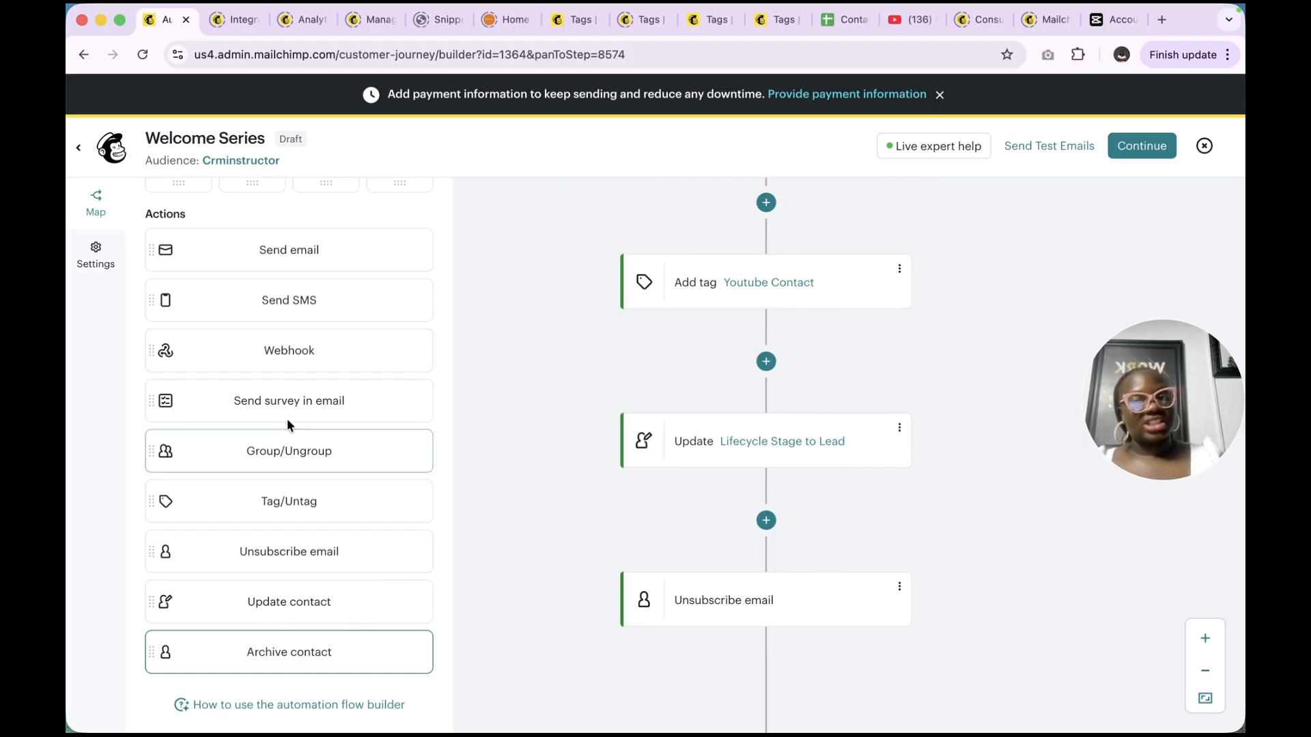
{"action": "scroll", "coordinate": [288, 422], "scroll_direction": "up", "scroll_amount": 3}
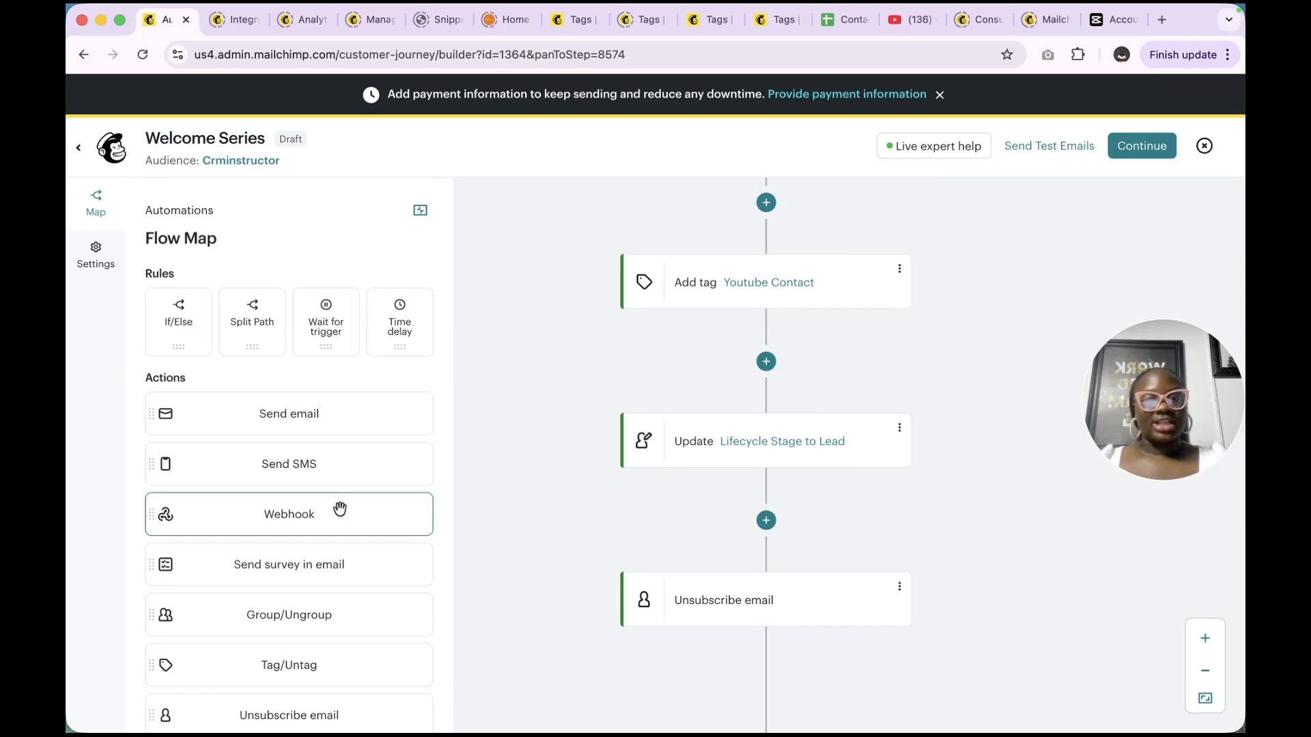
Set the flow's marketing objective to Re-engage contacts in the flow settings
{"action": "left_click", "coordinate": [96, 254]}
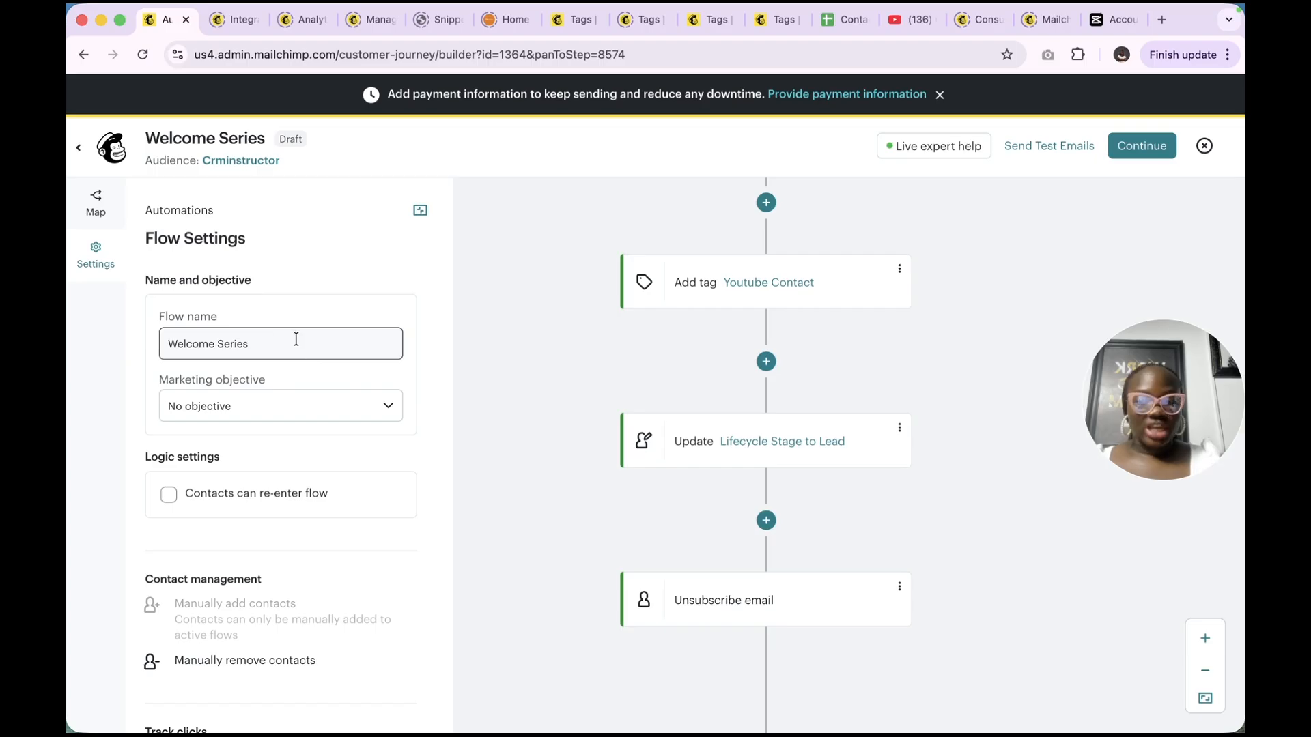
{"action": "left_click", "coordinate": [303, 417]}
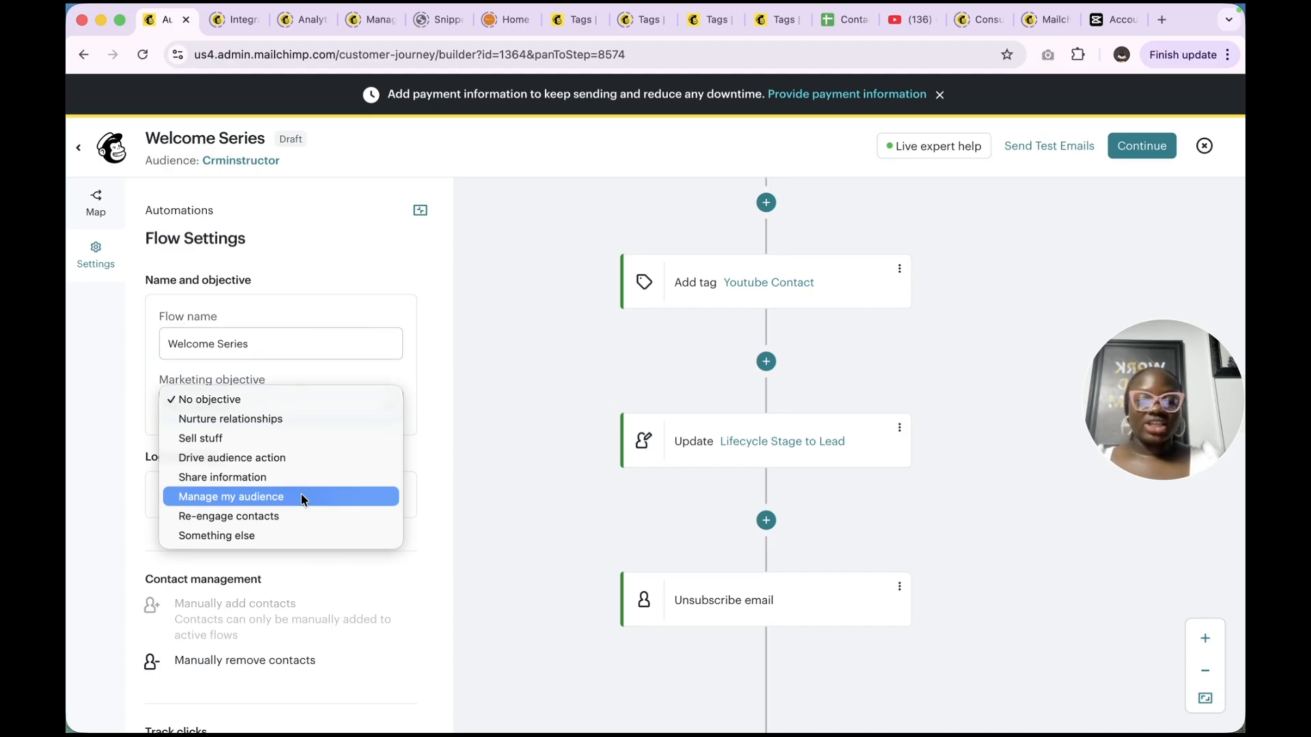
{"action": "left_click", "coordinate": [293, 516]}
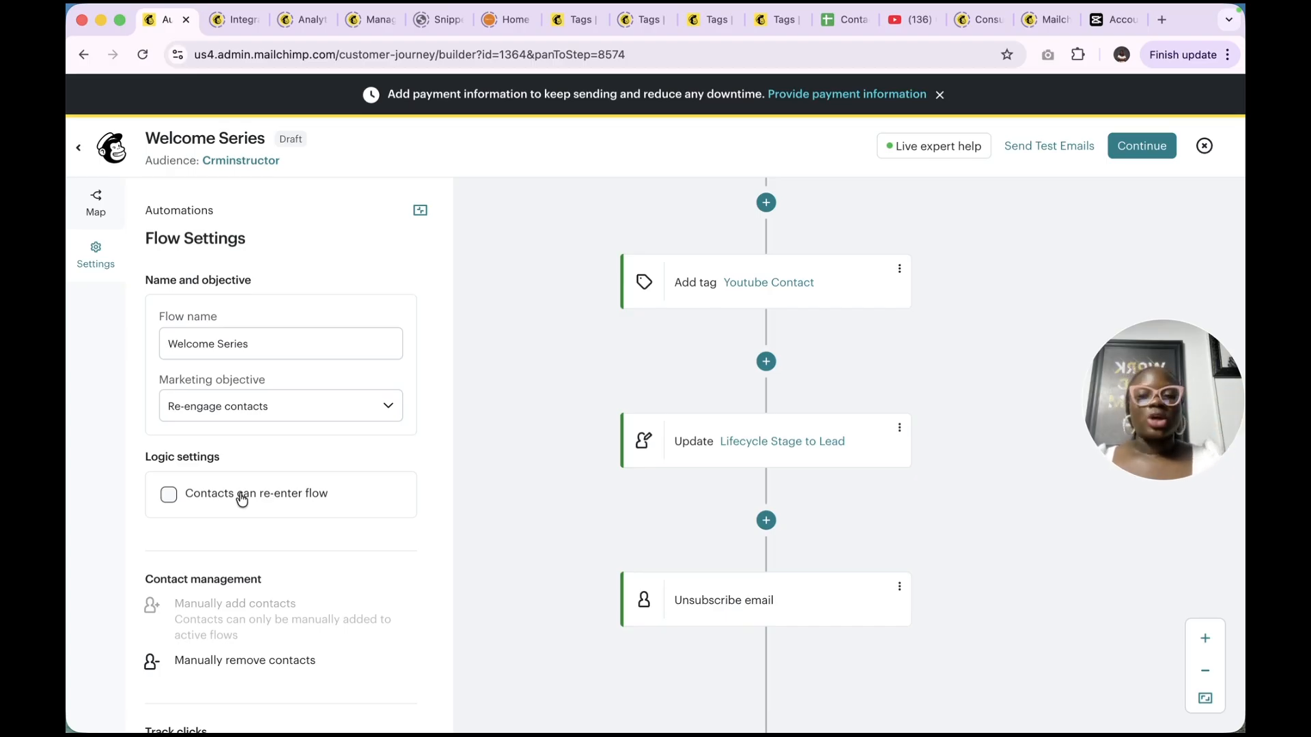
Allow contacts to re-enter the flow and turn that option off again
{"action": "scroll", "coordinate": [717, 434], "scroll_direction": "up", "scroll_amount": 4}
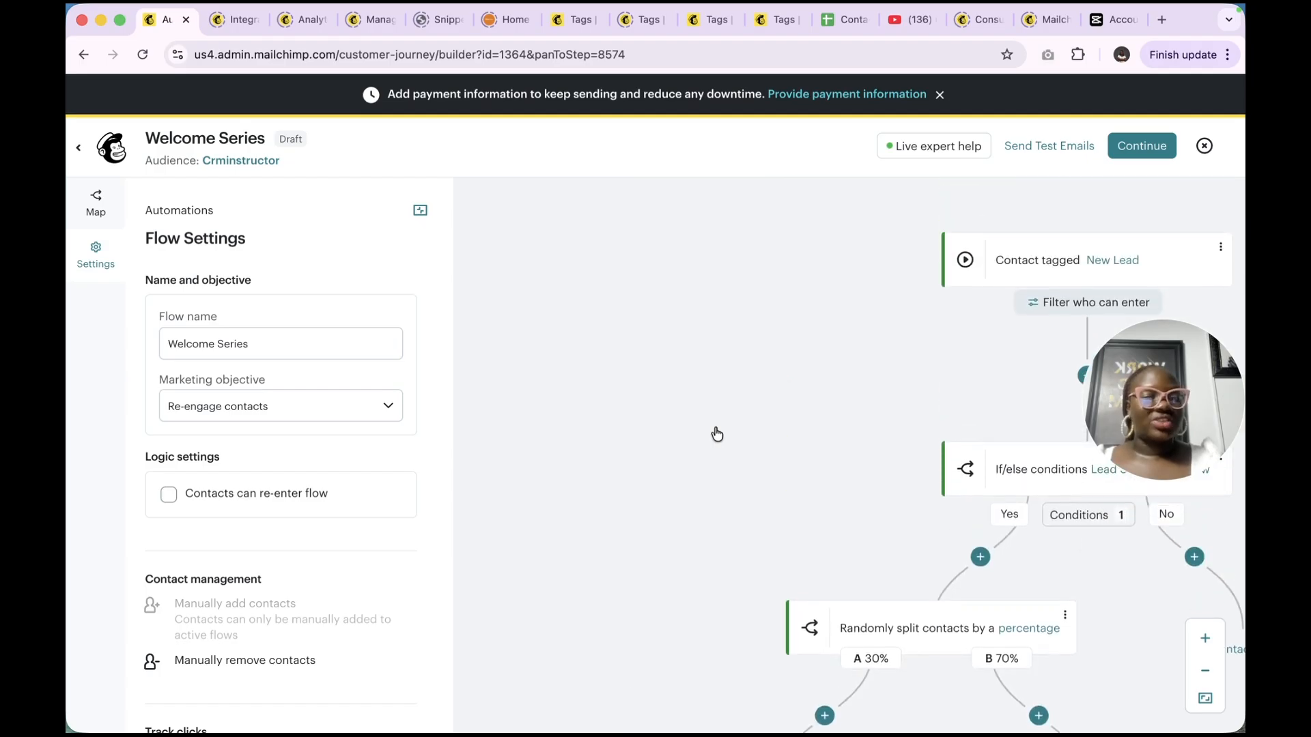
{"action": "scroll", "coordinate": [716, 434], "scroll_direction": "right", "scroll_amount": 3}
{"action": "scroll", "coordinate": [717, 434], "scroll_direction": "down", "scroll_amount": 5}
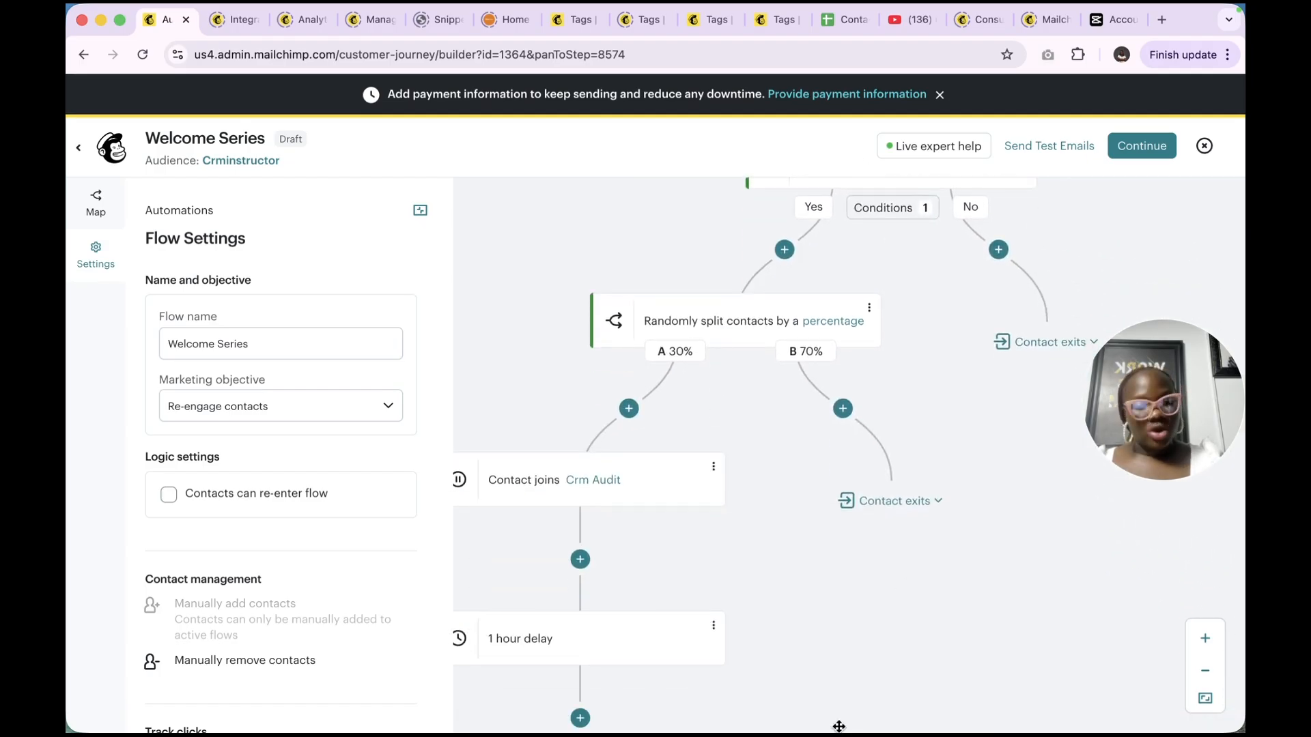
{"action": "scroll", "coordinate": [839, 544], "scroll_direction": "down", "scroll_amount": 10}
{"action": "scroll", "coordinate": [774, 457], "scroll_direction": "up", "scroll_amount": 4}
{"action": "scroll", "coordinate": [774, 457], "scroll_direction": "left", "scroll_amount": 1}
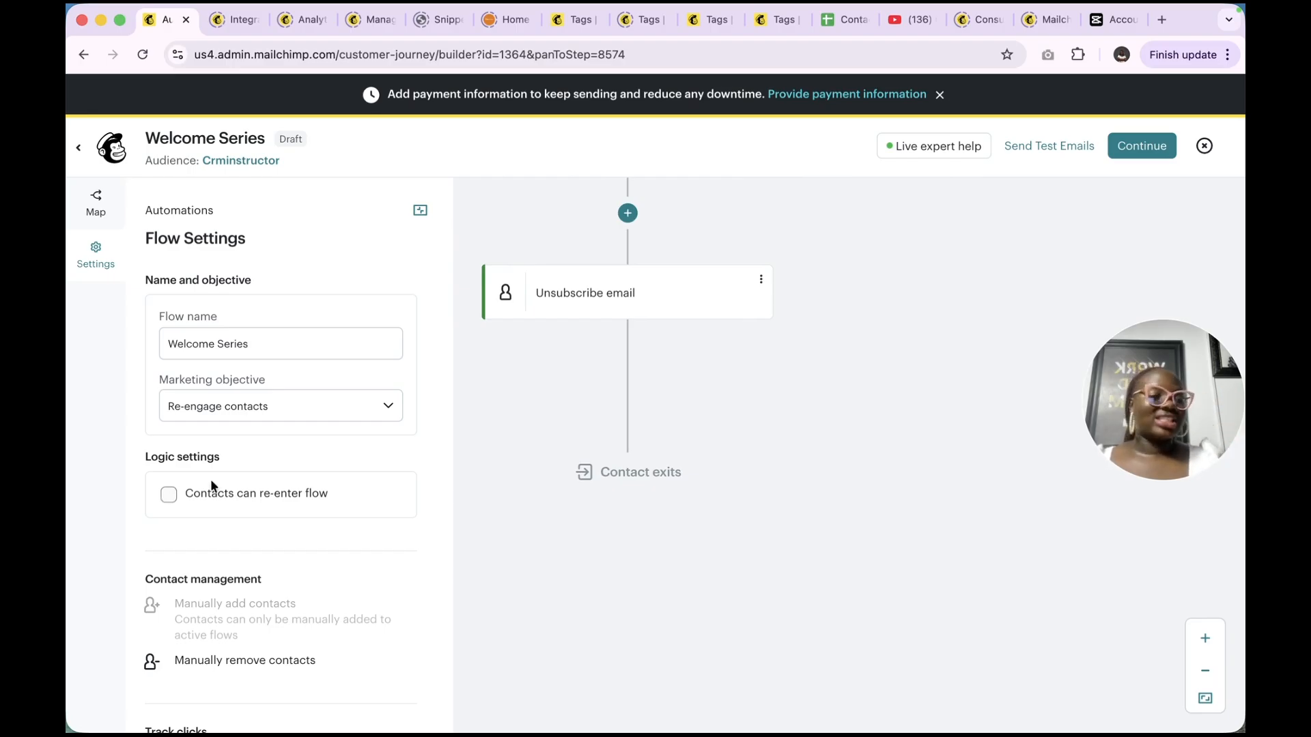
{"action": "left_click", "coordinate": [169, 497]}
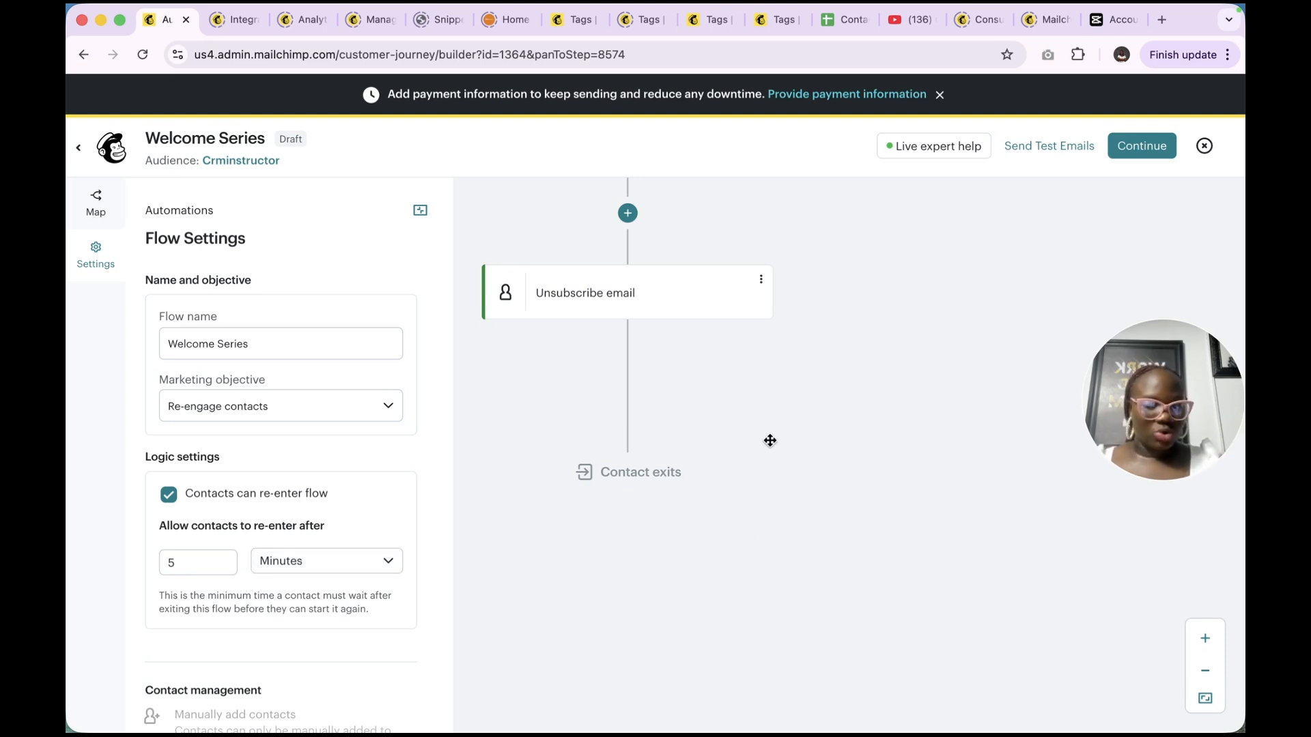
{"action": "left_click", "coordinate": [168, 496]}
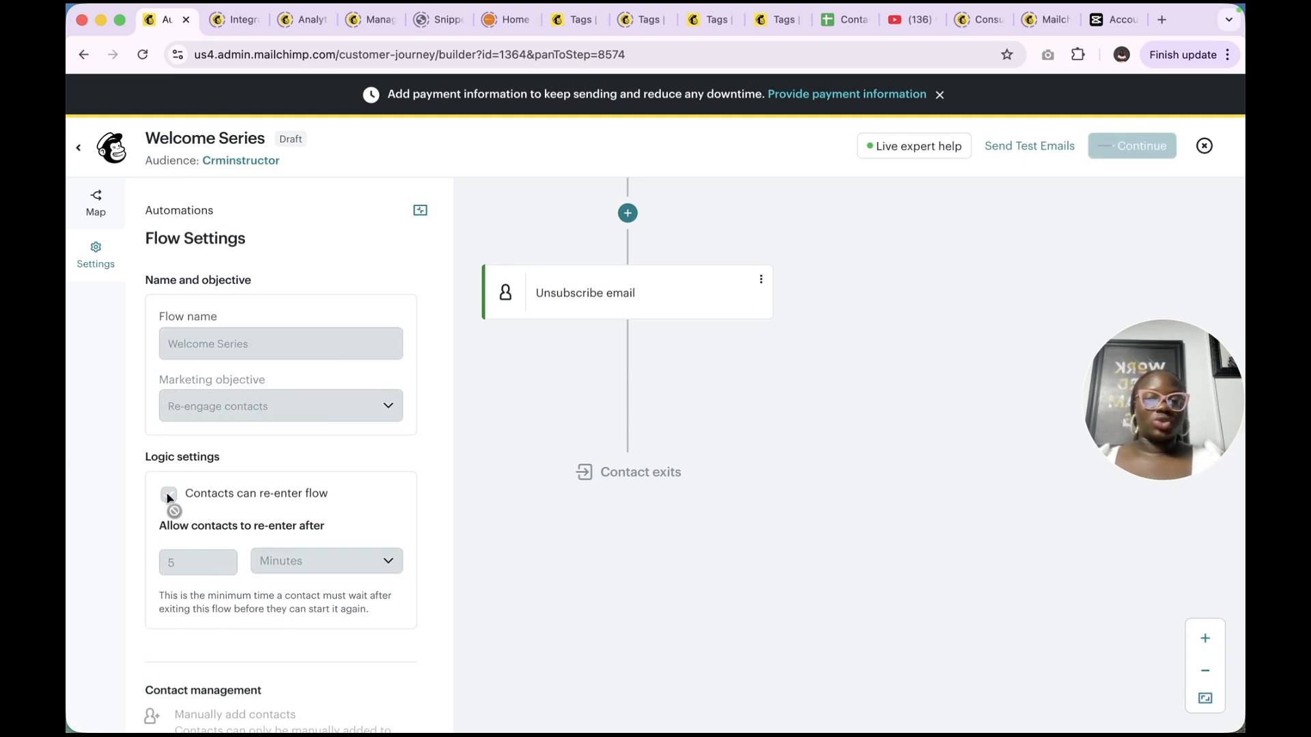
Check the flow's contact management and tracking settings, and run the automation flow review and close it
{"action": "scroll", "coordinate": [219, 505], "scroll_direction": "down", "scroll_amount": 3}
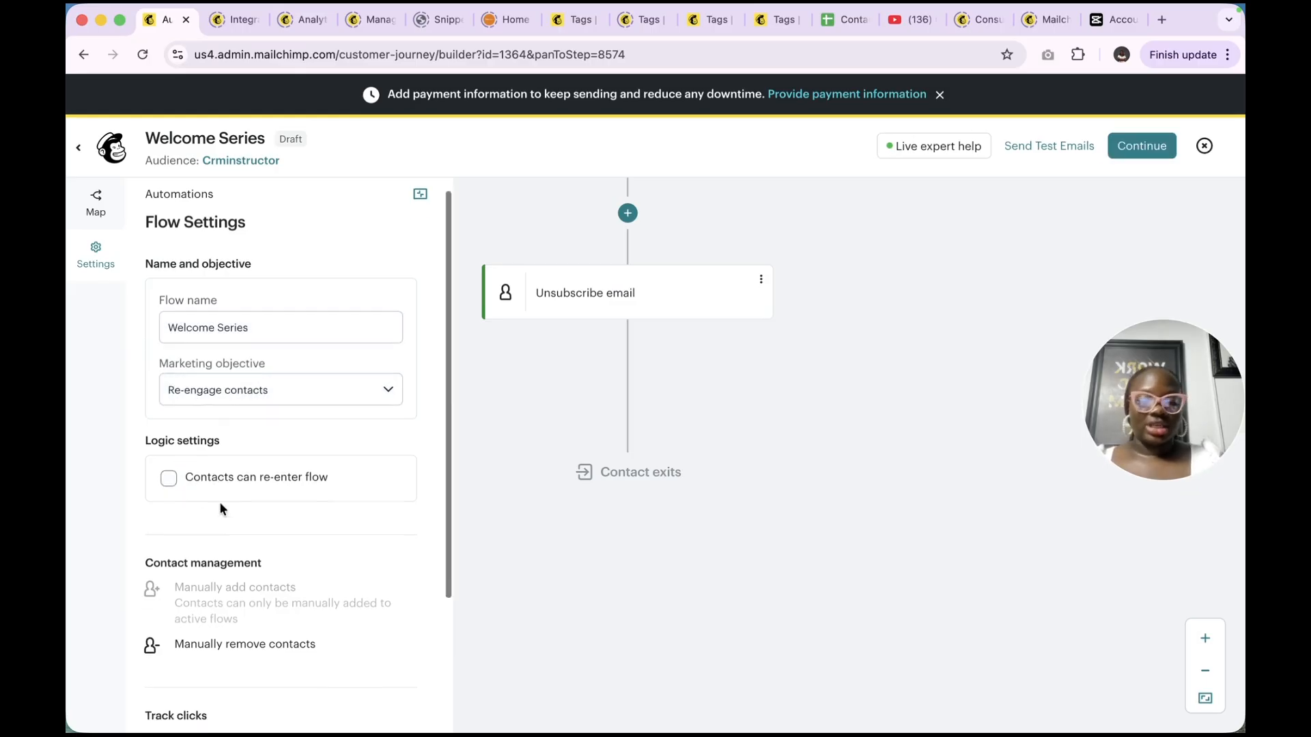
{"action": "scroll", "coordinate": [219, 507], "scroll_direction": "down", "scroll_amount": 3}
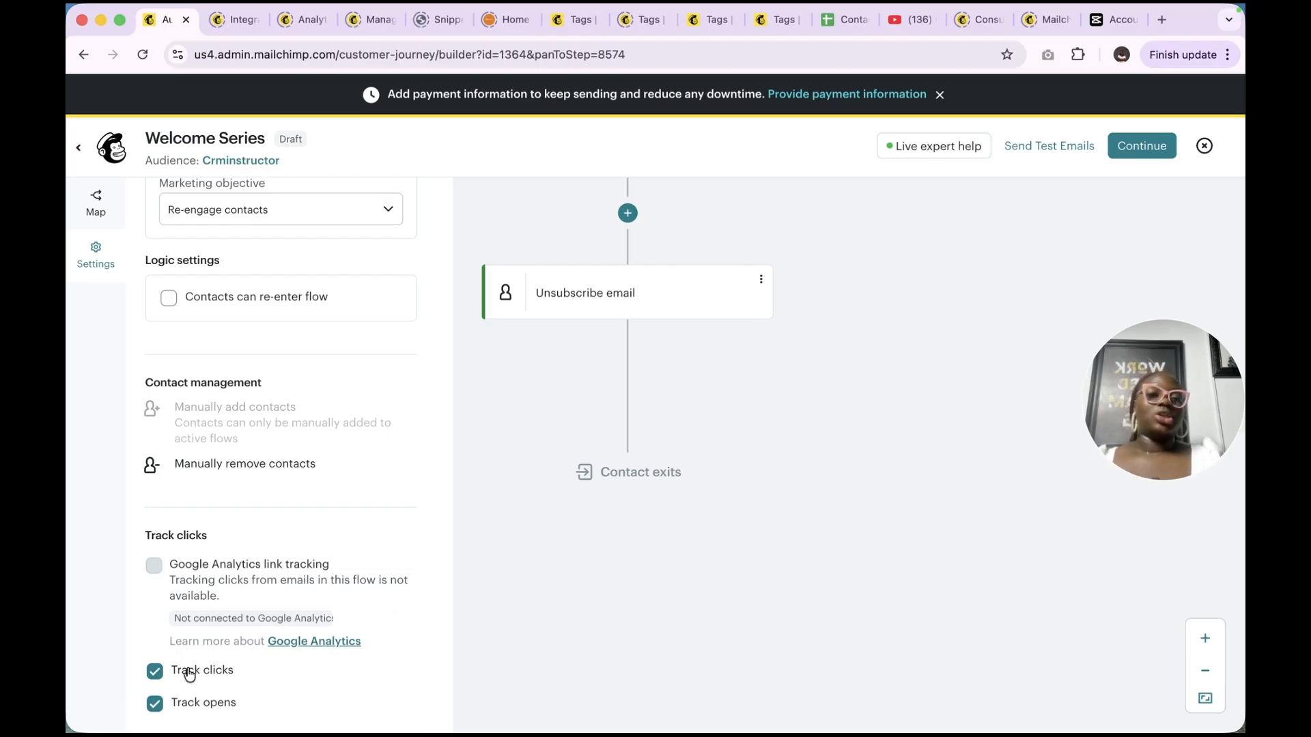
{"action": "scroll", "coordinate": [189, 674], "scroll_direction": "up", "scroll_amount": 3}
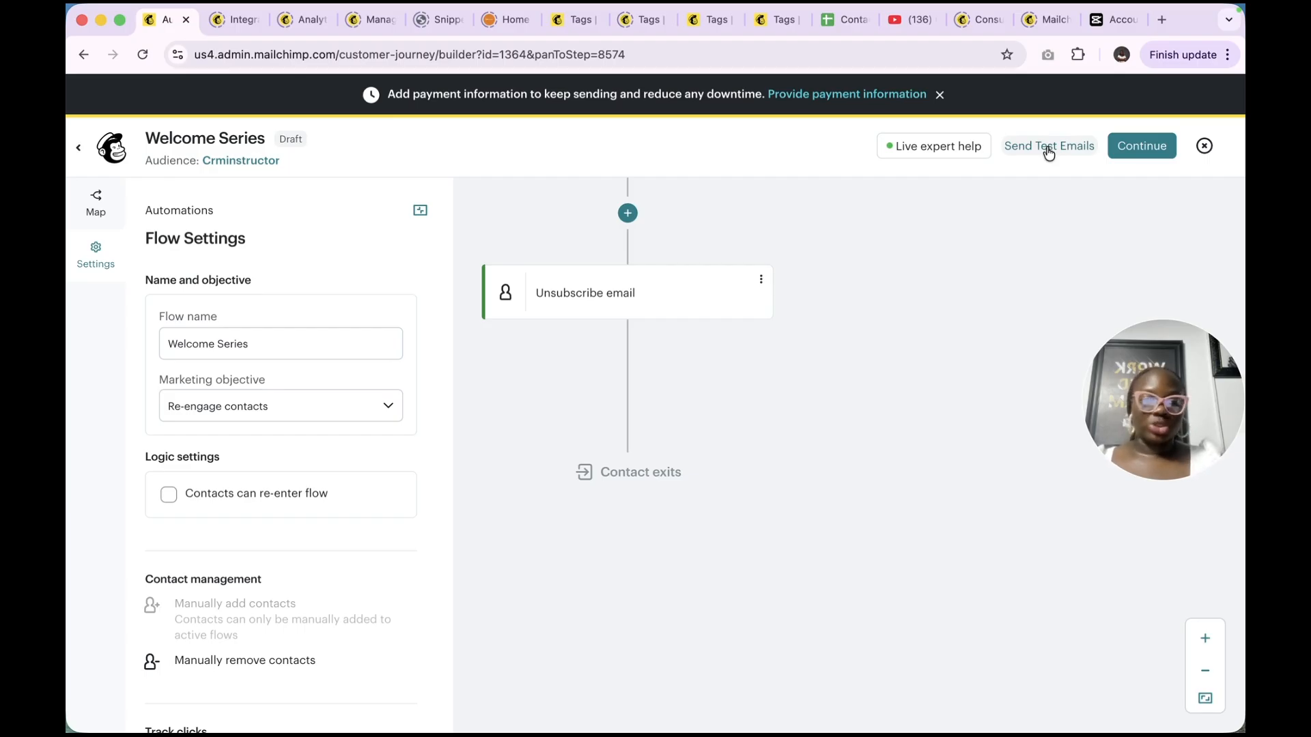
{"action": "left_click", "coordinate": [1145, 150]}
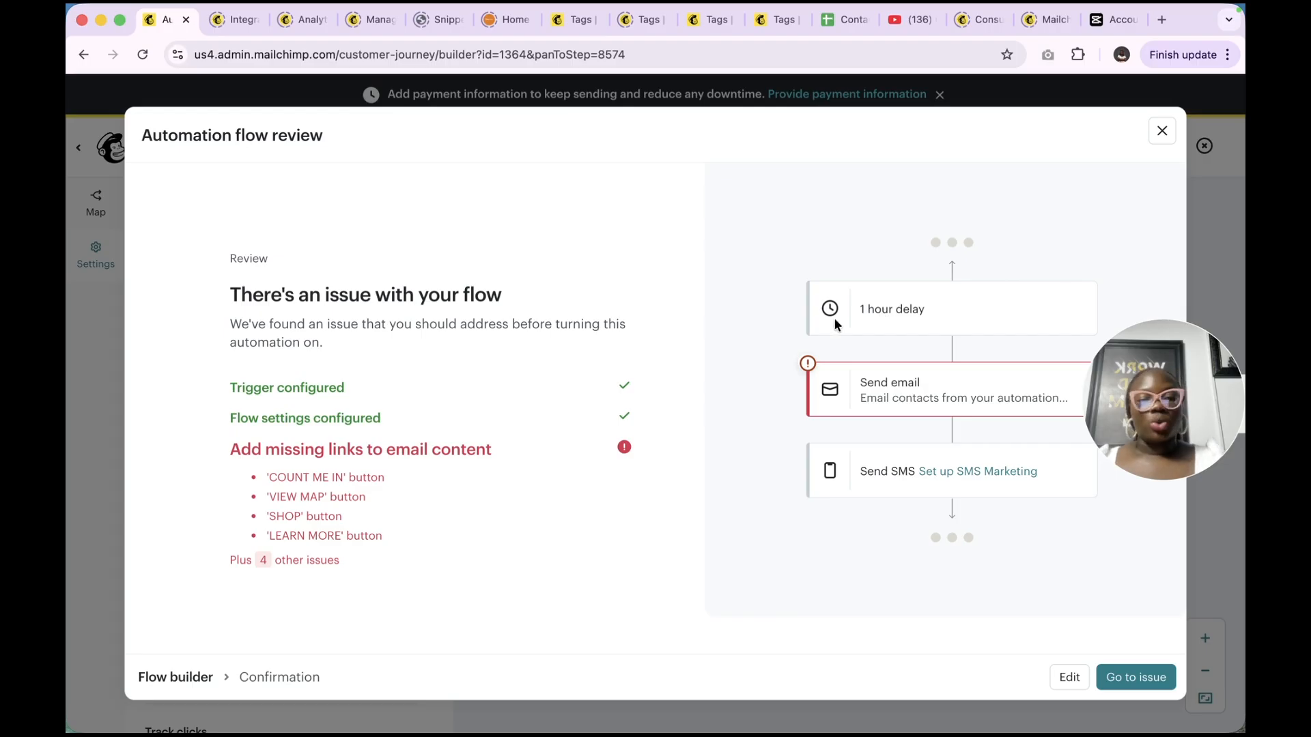
{"action": "left_click_drag", "start_coordinate": [1136, 461], "coordinate": [1164, 671]}
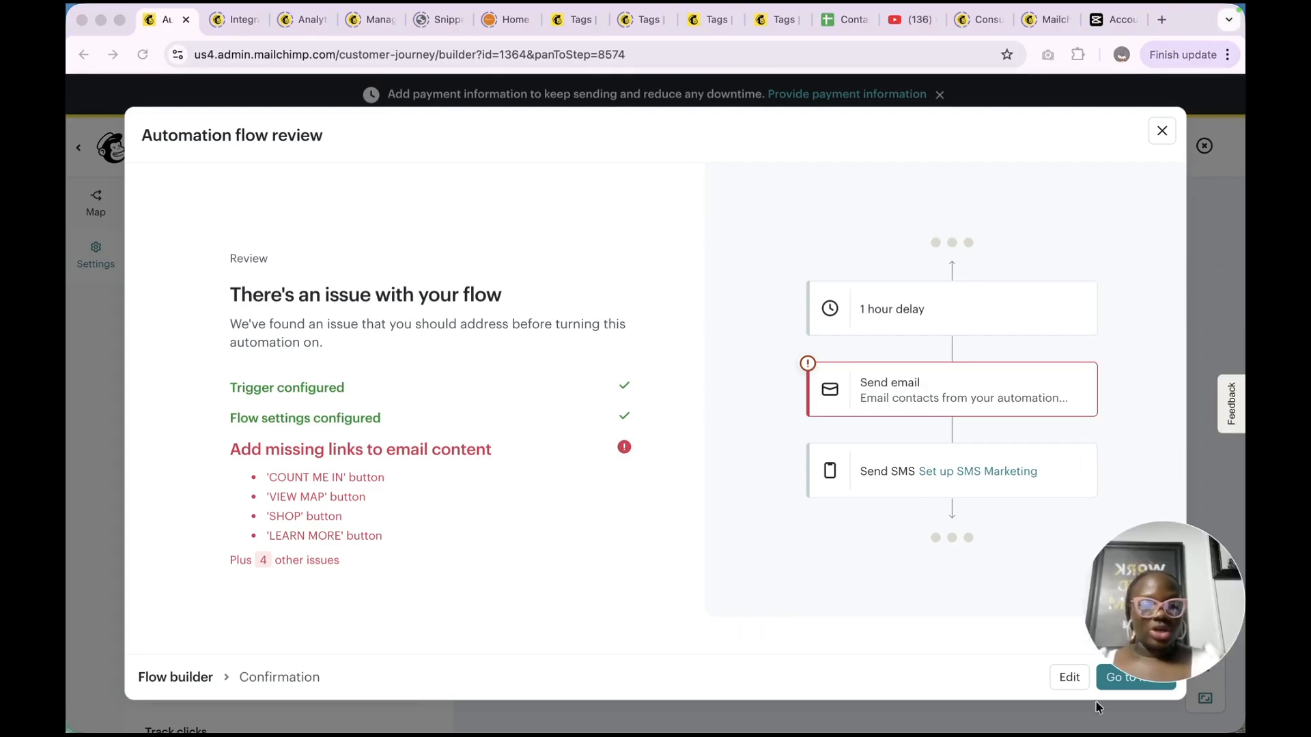
{"action": "left_click", "coordinate": [1162, 133]}
Delete the Send SMS step from the flow and confirm the deletion
{"action": "scroll", "coordinate": [999, 219], "scroll_direction": "up", "scroll_amount": 10}
{"action": "scroll", "coordinate": [998, 219], "scroll_direction": "up", "scroll_amount": 2}
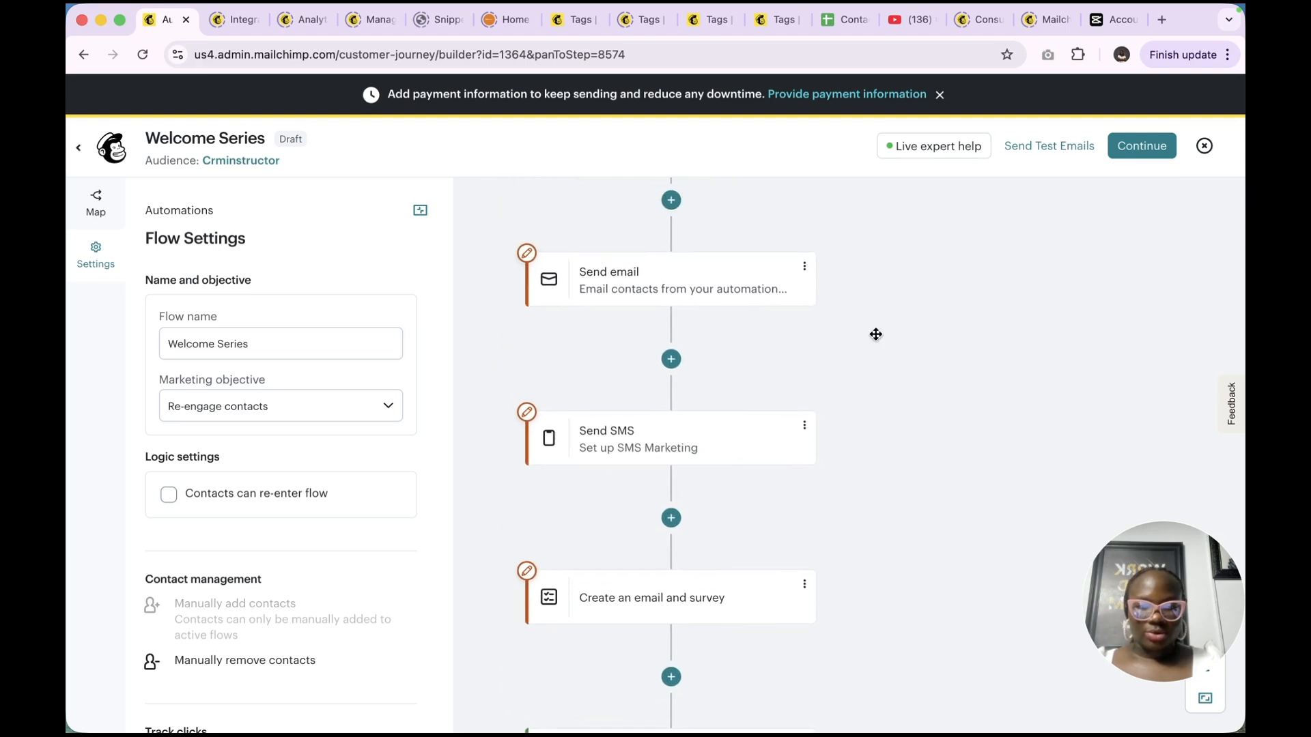
{"action": "left_click", "coordinate": [804, 430]}
{"action": "left_click", "coordinate": [812, 566]}
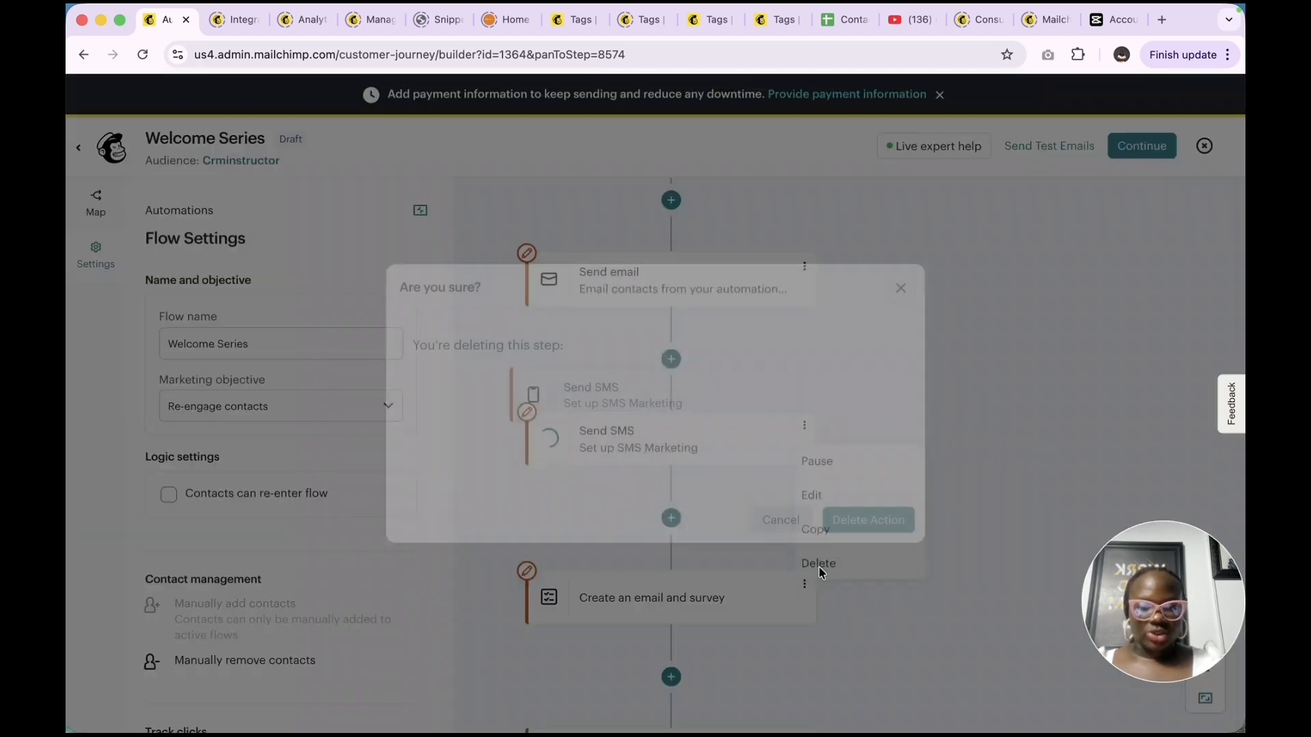
{"action": "left_click", "coordinate": [858, 516]}
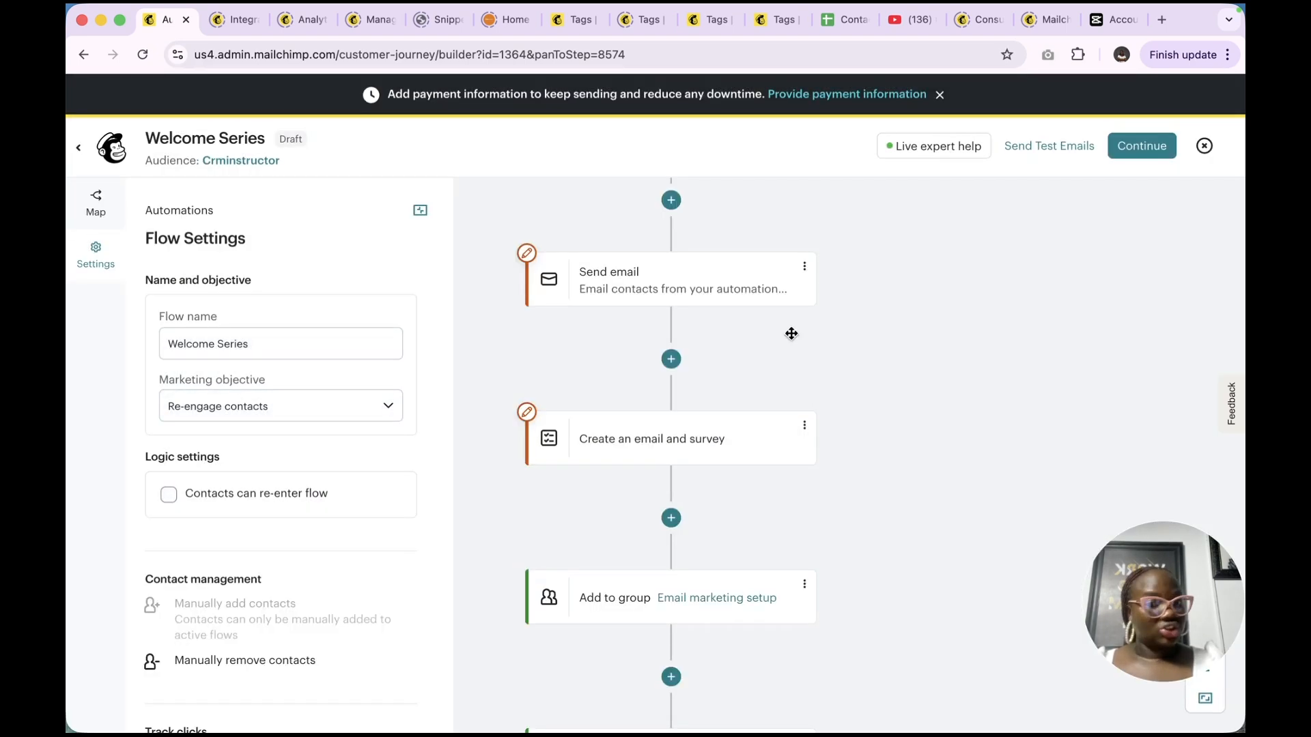
Delete the Send email step from the flow and confirm the deletion
{"action": "left_click", "coordinate": [804, 268]}
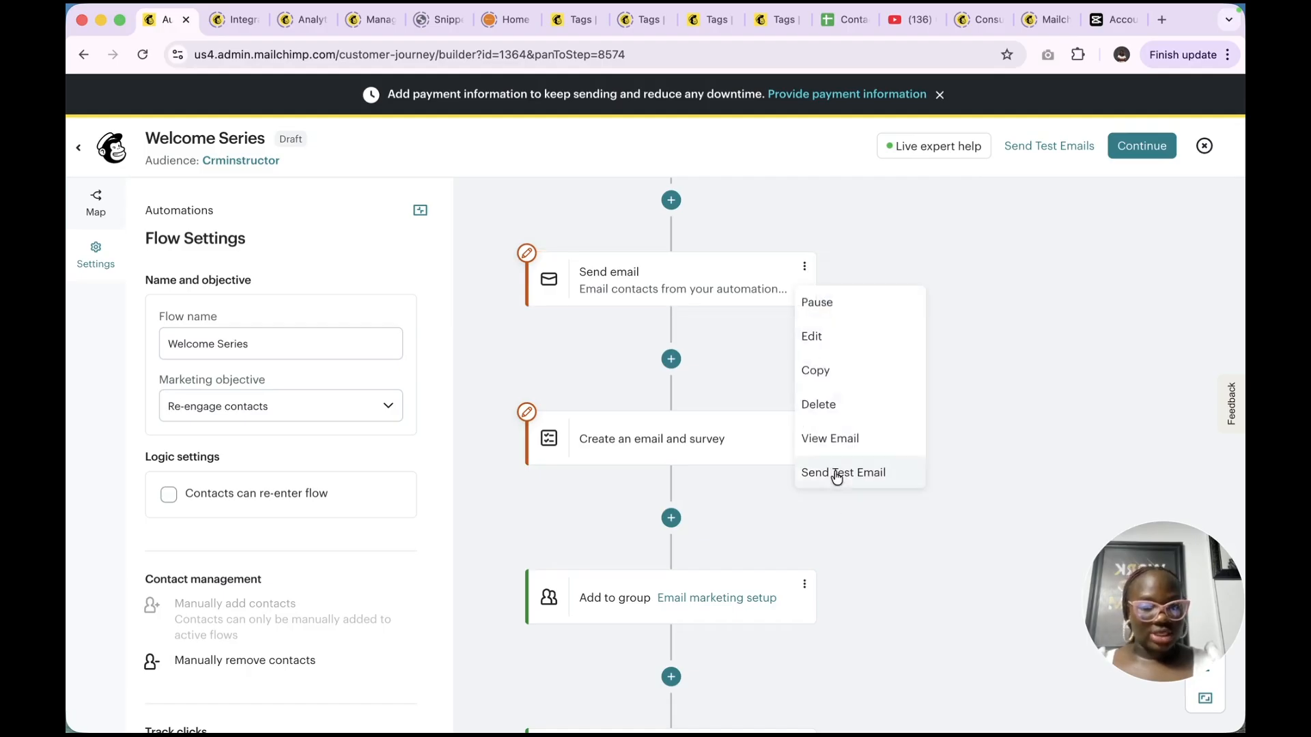
{"action": "left_click", "coordinate": [817, 409]}
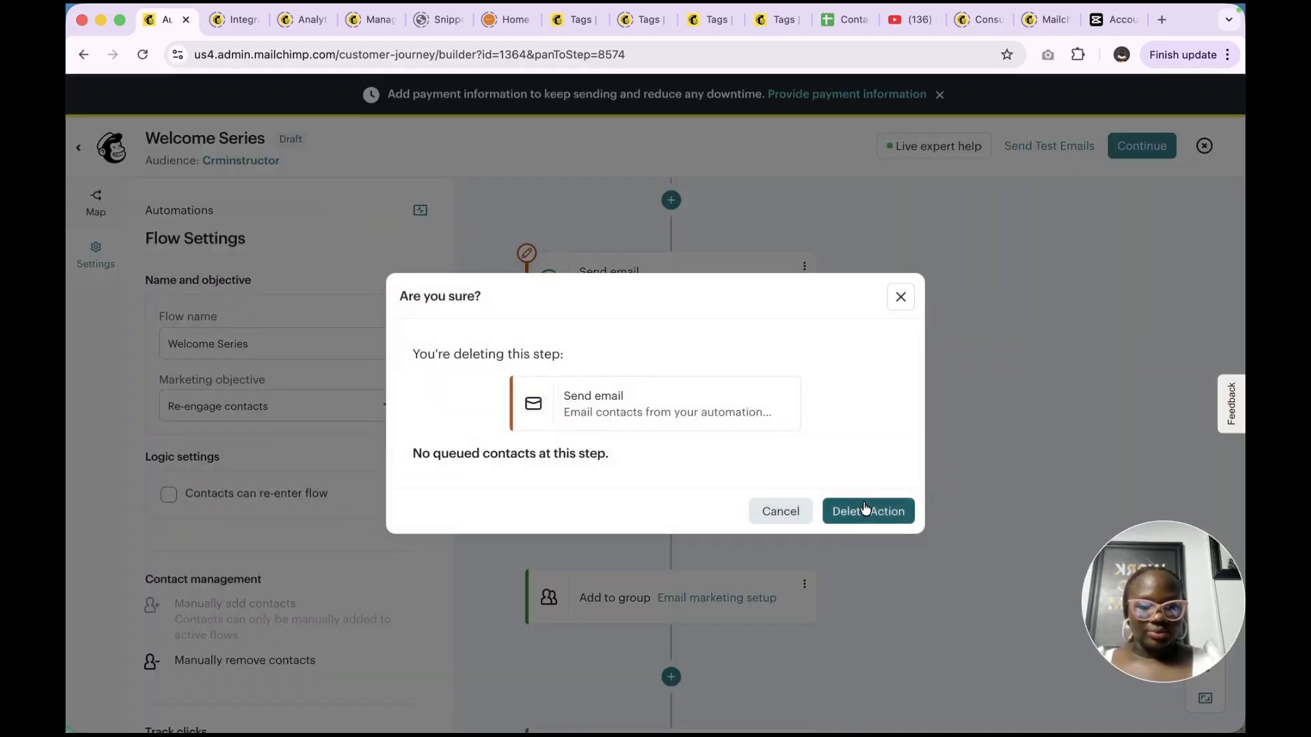
{"action": "left_click", "coordinate": [867, 513]}
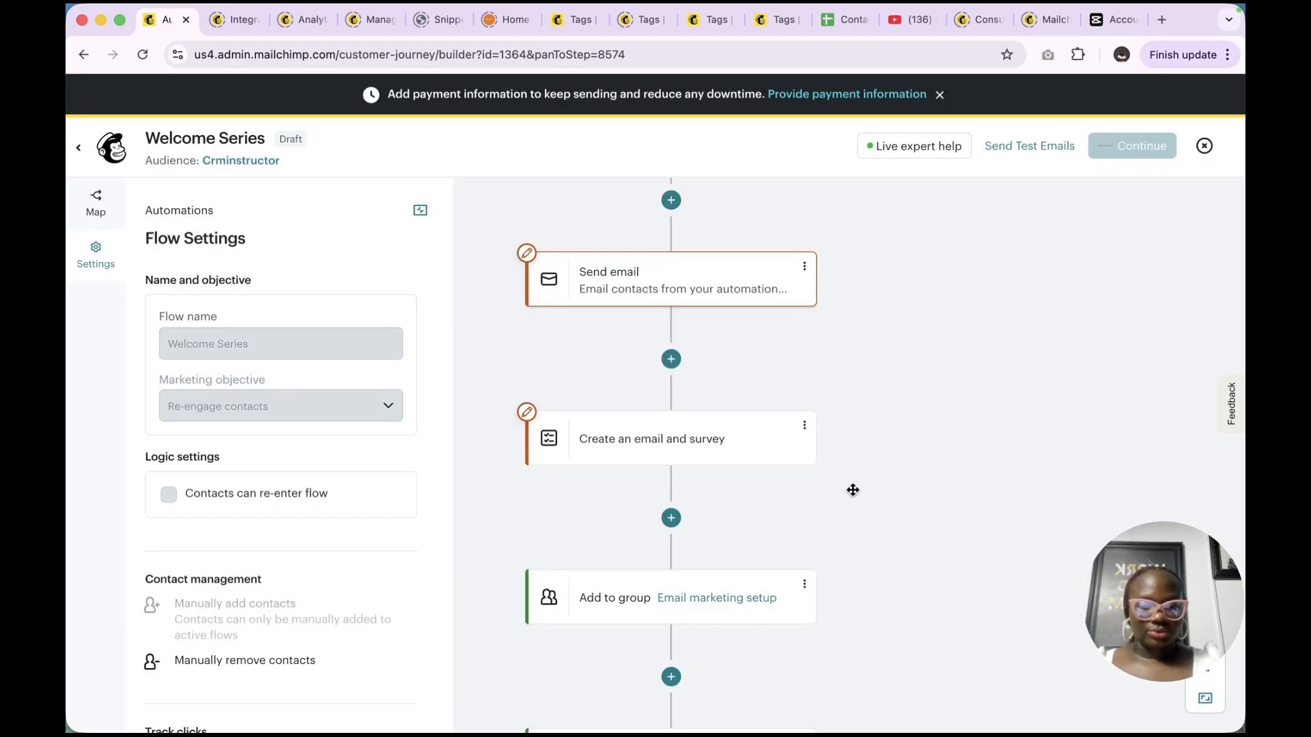
Delete the Create an email and survey step from the flow and confirm the deletion
{"action": "left_click", "coordinate": [804, 268]}
{"action": "left_click", "coordinate": [817, 406]}
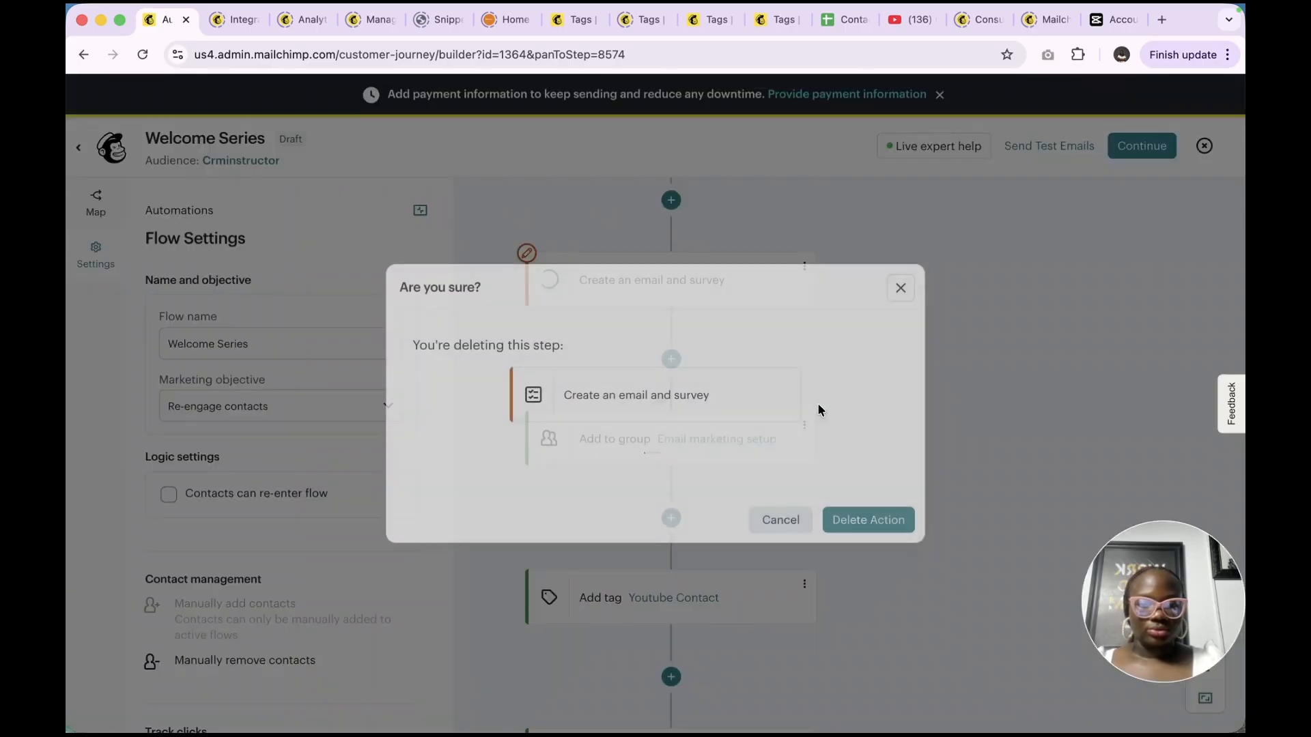
{"action": "left_click", "coordinate": [862, 512]}
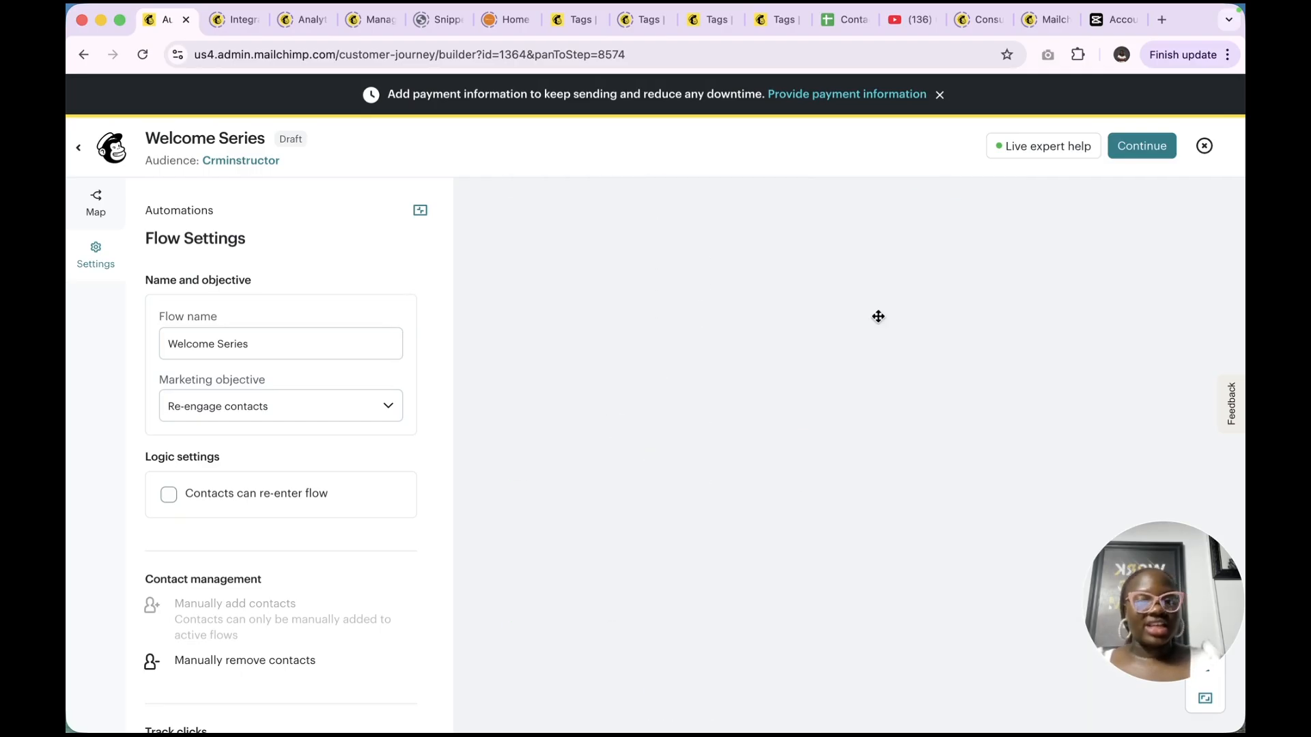
Run the automation flow review for Welcome Series and turn the flow on
{"action": "left_click", "coordinate": [1140, 148]}
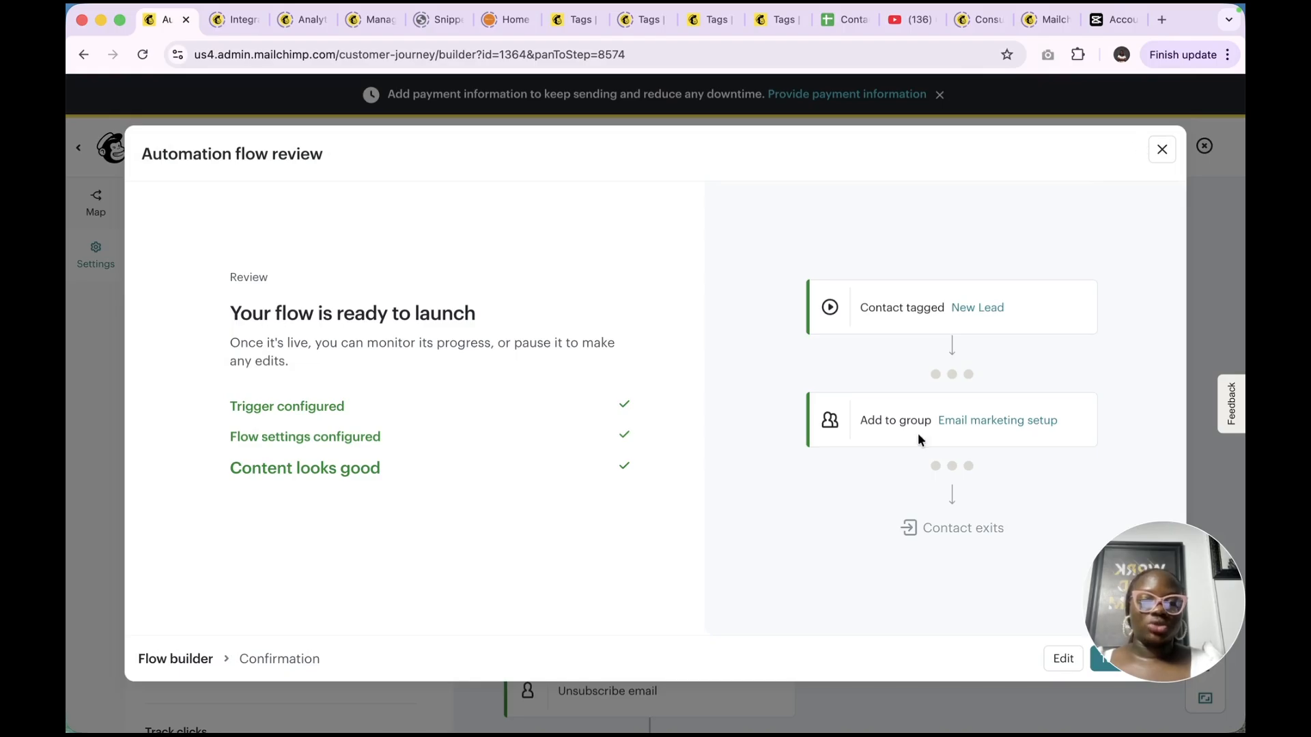
{"action": "left_click_drag", "start_coordinate": [1183, 599], "coordinate": [150, 523]}
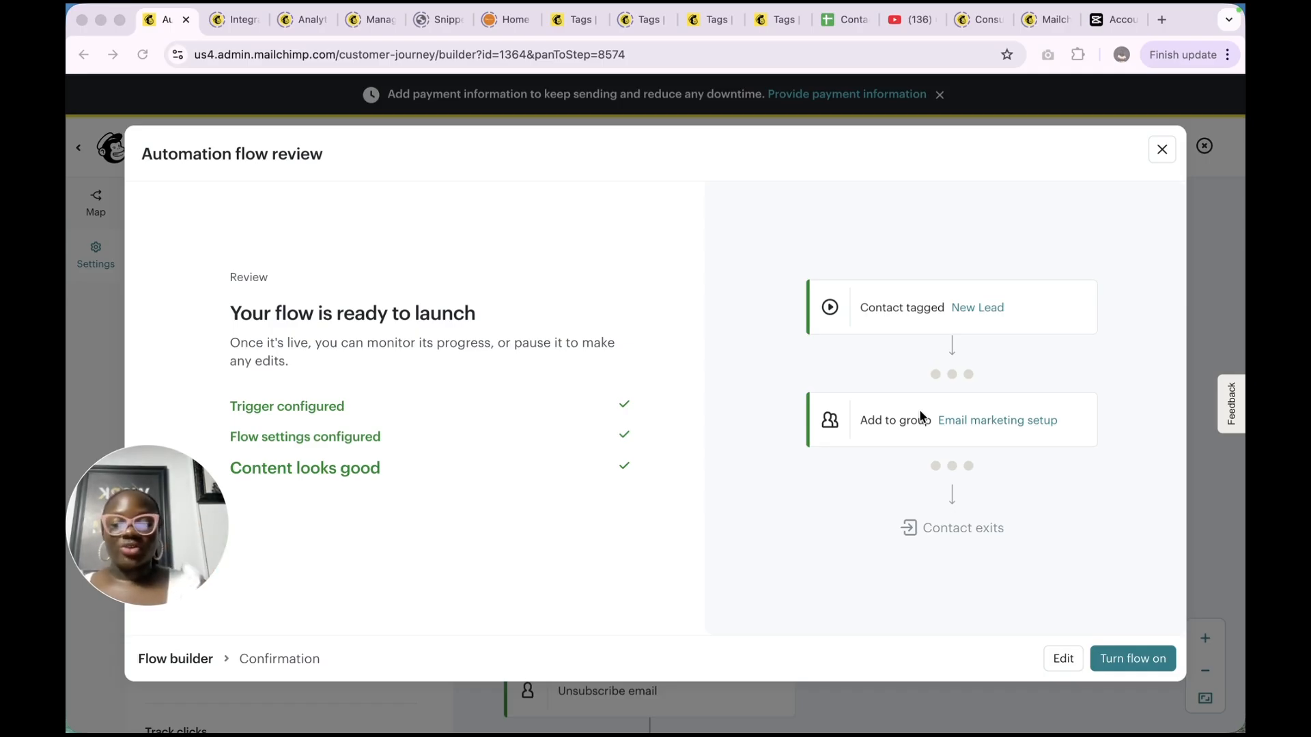
{"action": "left_click", "coordinate": [1147, 658]}
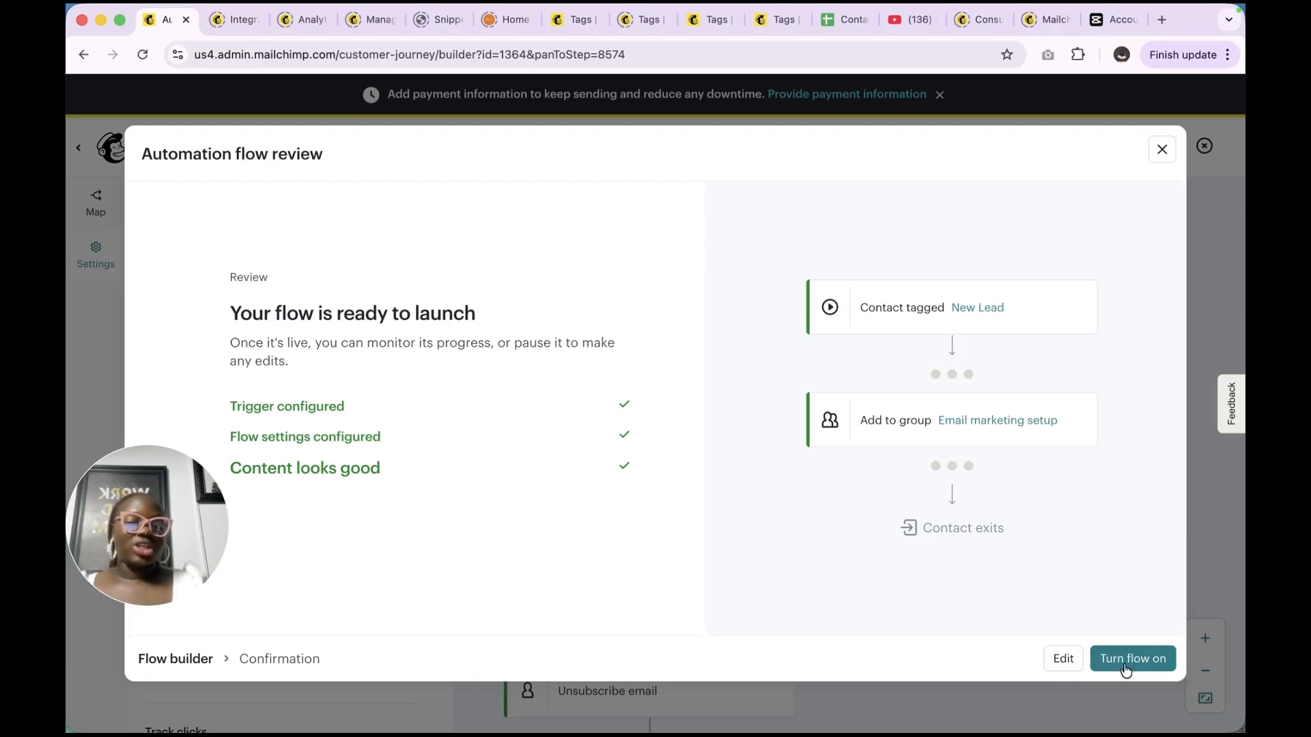
{"action": "left_click", "coordinate": [1141, 662]}
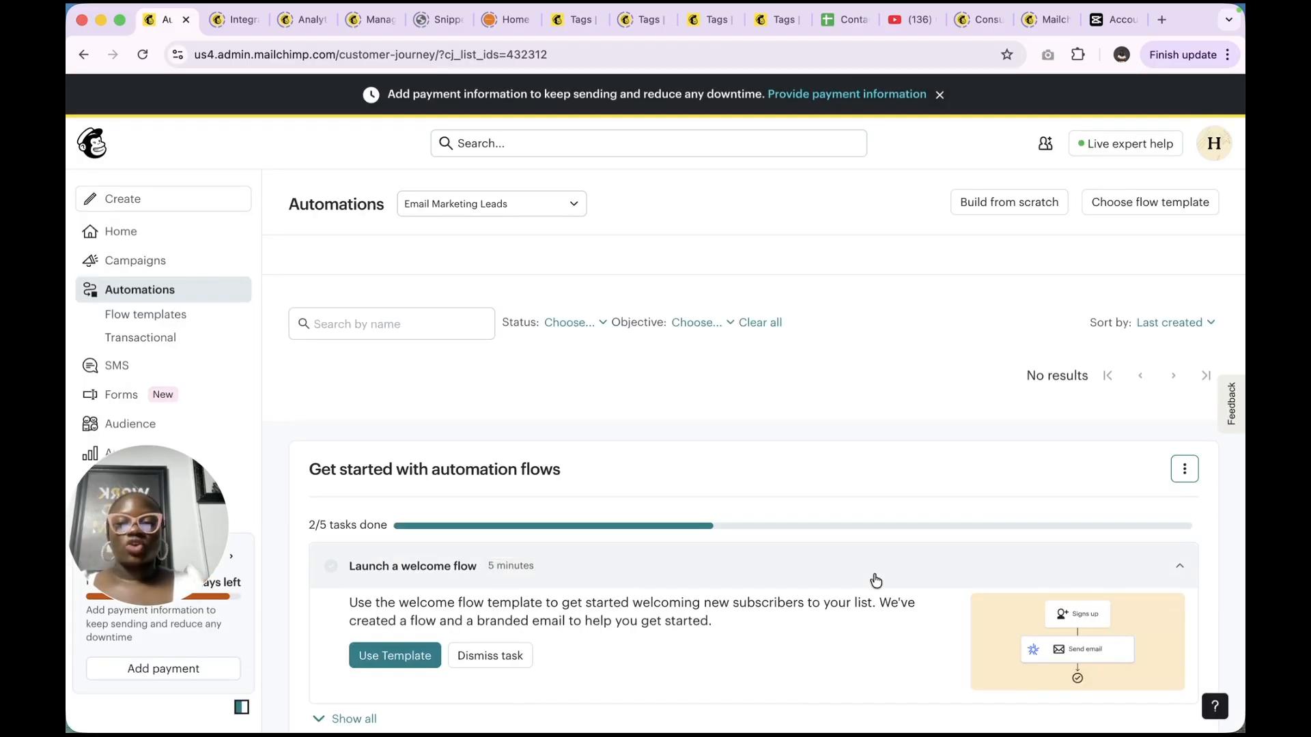
Switch the automations list to the Crminstructor audience and view its flows
{"action": "scroll", "coordinate": [849, 524], "scroll_direction": "down", "scroll_amount": 5}
{"action": "scroll", "coordinate": [850, 525], "scroll_direction": "up", "scroll_amount": 2}
{"action": "left_click", "coordinate": [470, 212]}
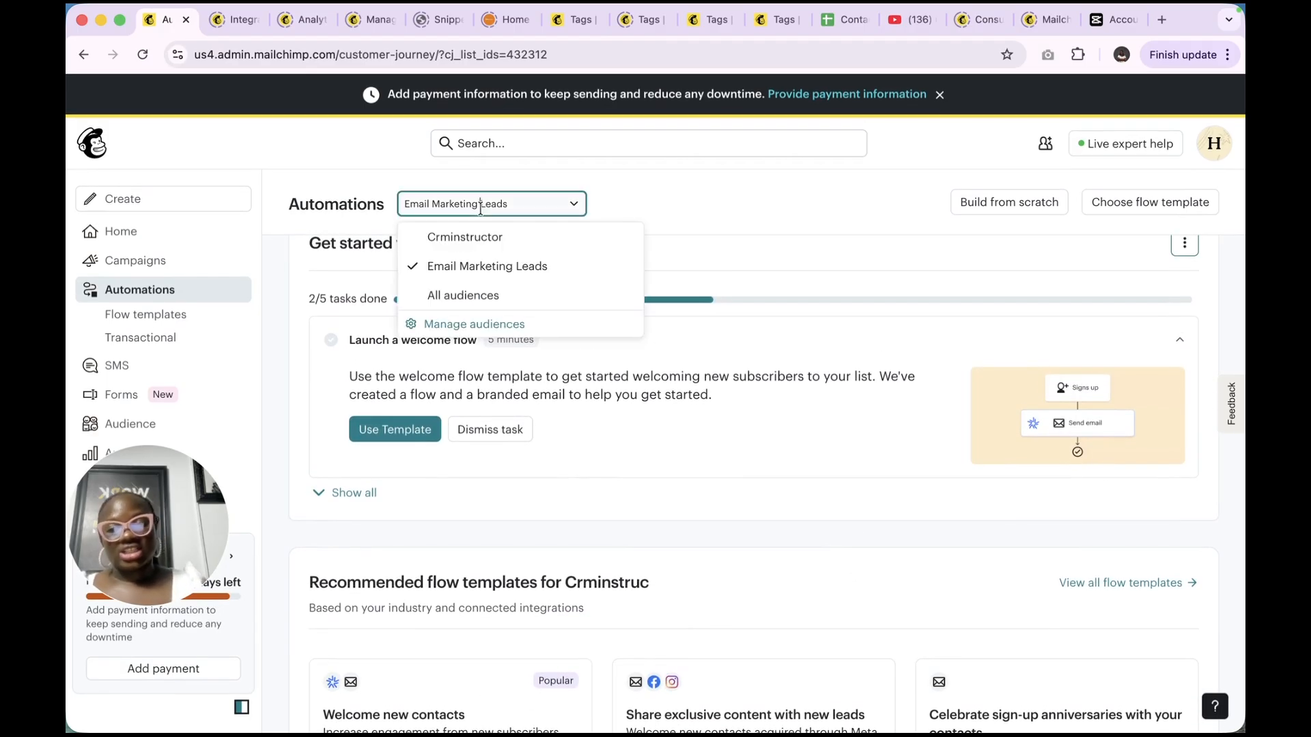
{"action": "left_click", "coordinate": [467, 247]}
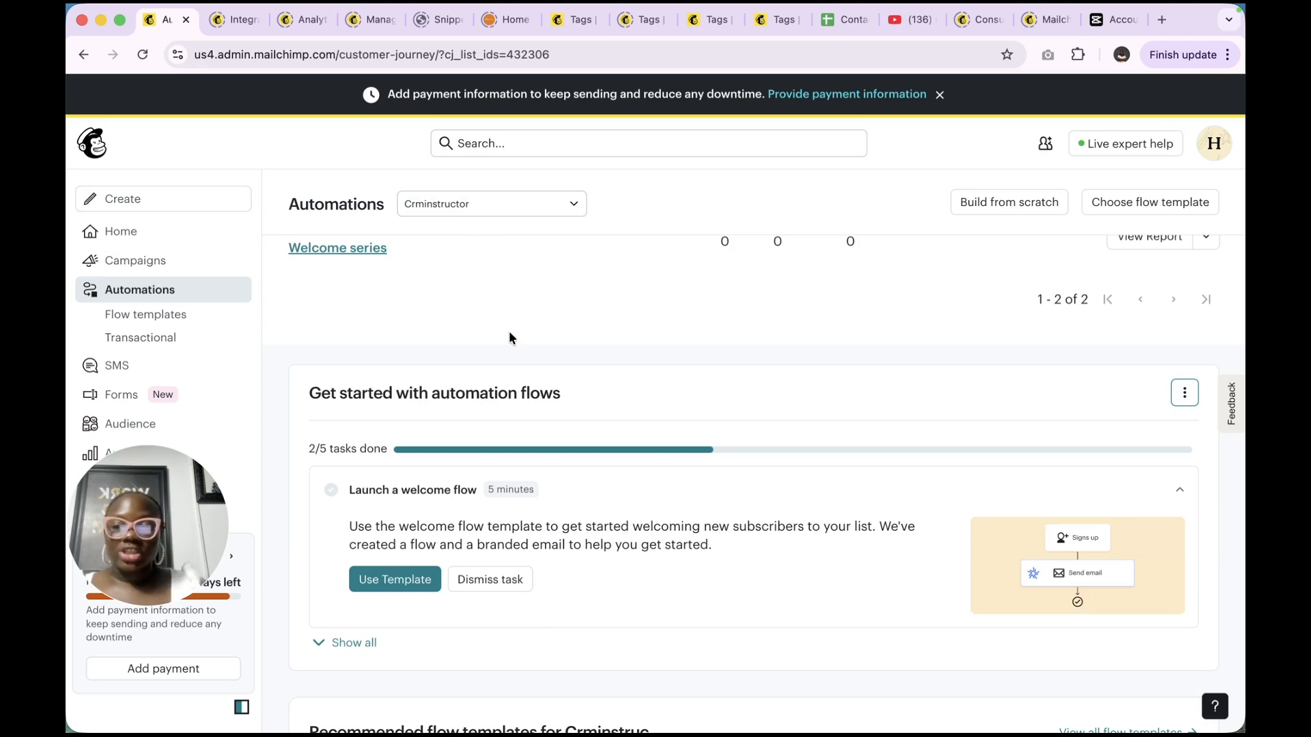
{"action": "scroll", "coordinate": [509, 330], "scroll_direction": "up", "scroll_amount": 2}
{"action": "scroll", "coordinate": [509, 330], "scroll_direction": "up", "scroll_amount": 1}
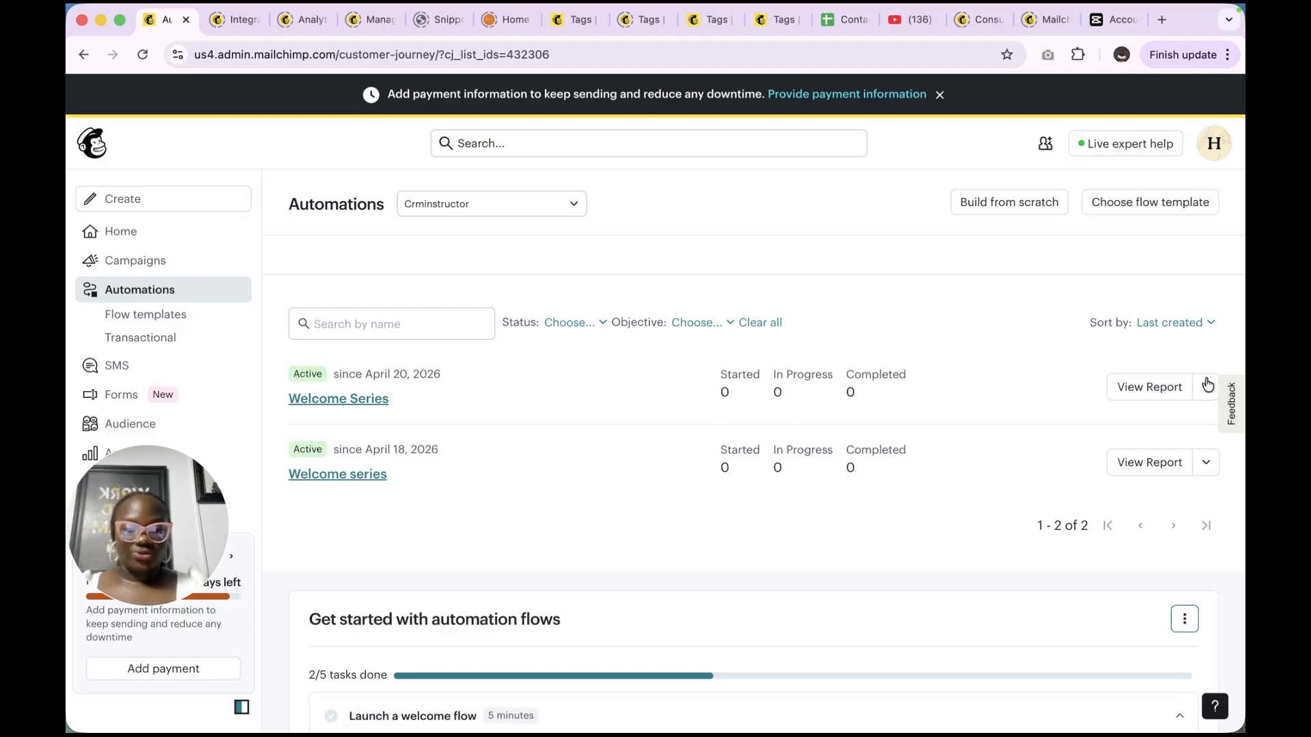
Check the flow report of the Welcome Series started April 20, 2026, and show that flow's other available actions in the automations list
{"action": "left_click", "coordinate": [1146, 393]}
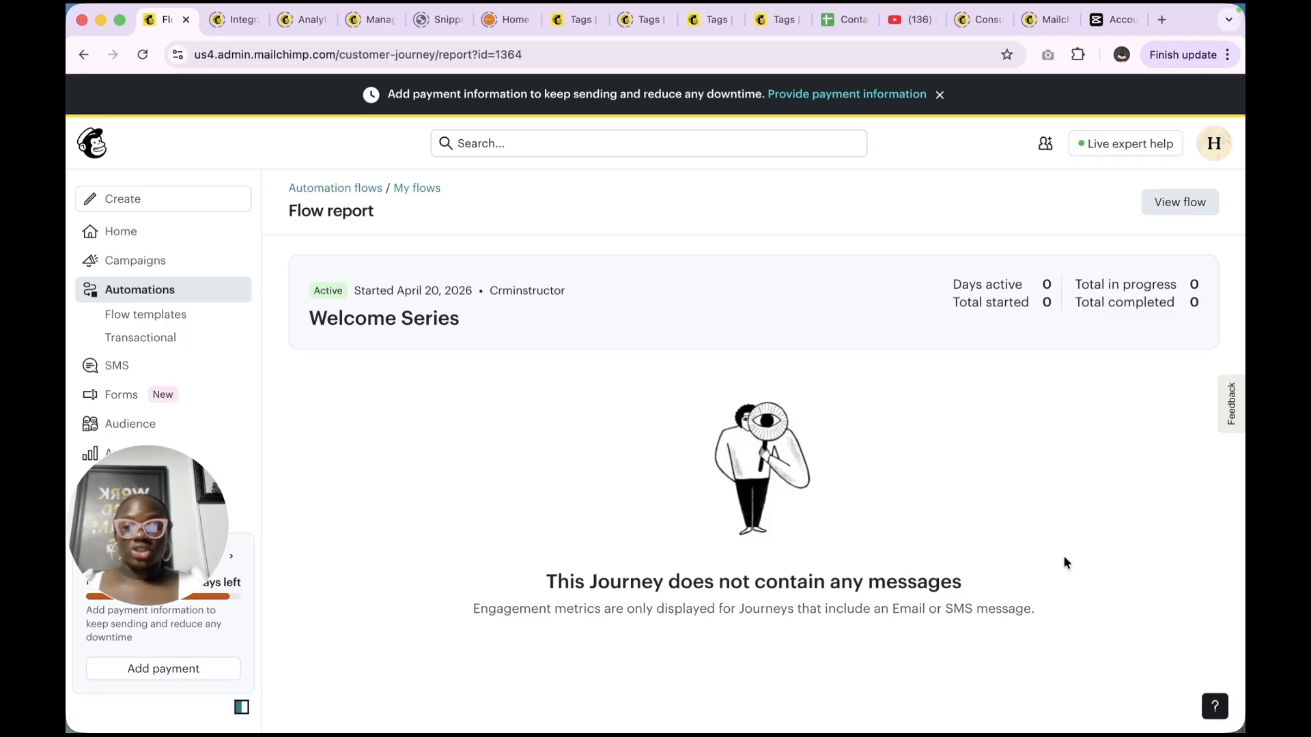
{"action": "left_click", "coordinate": [352, 189]}
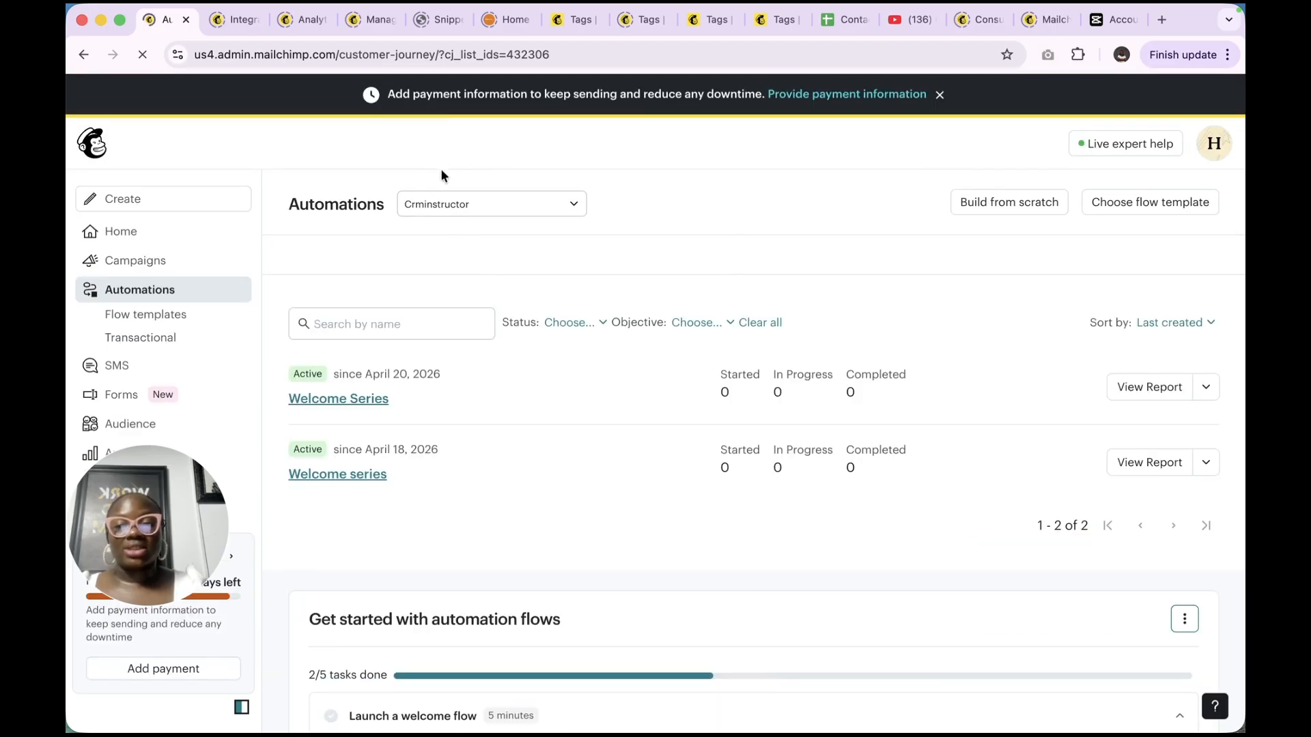
{"action": "left_click", "coordinate": [1207, 387]}
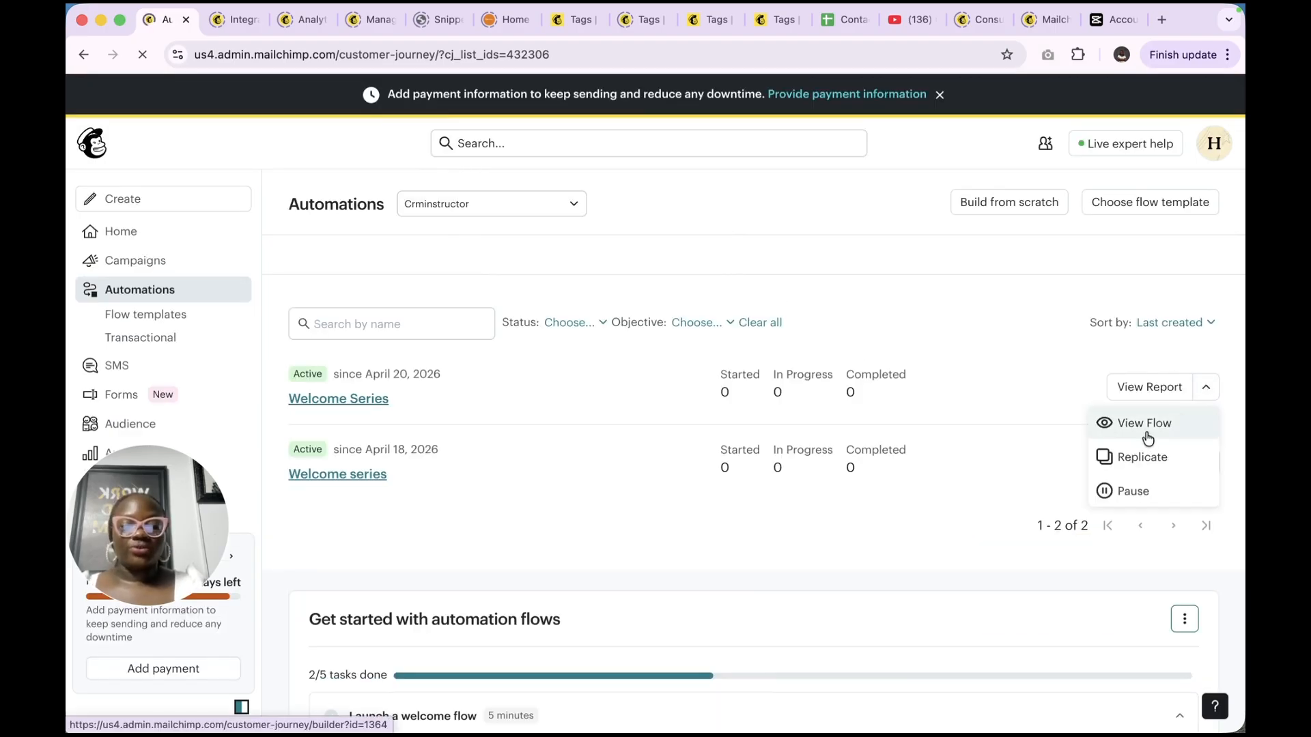